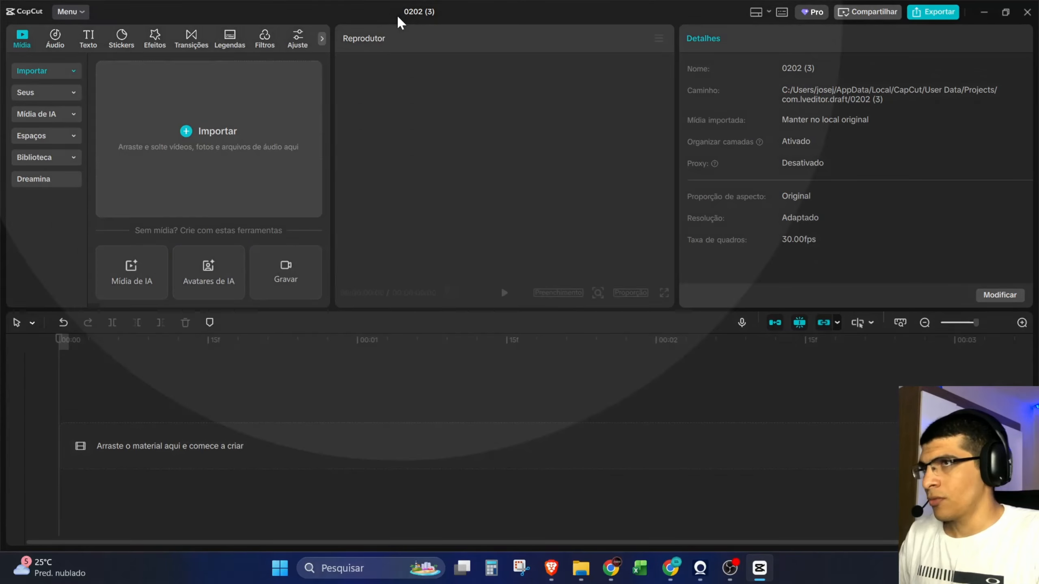
- Rename the project as AULA 2.5
click(419, 12)
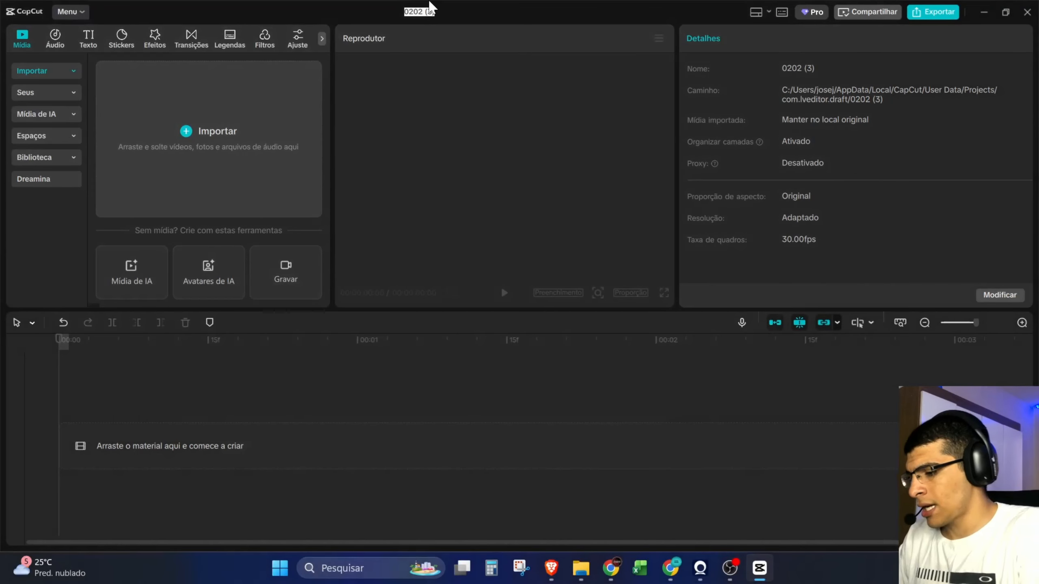
text(AULA)
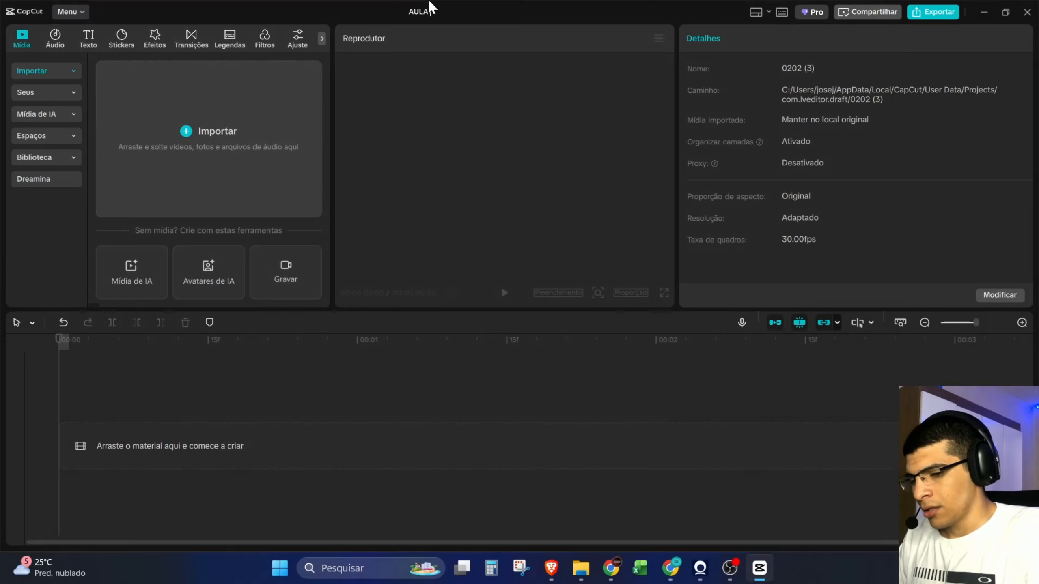
text( 2.3)
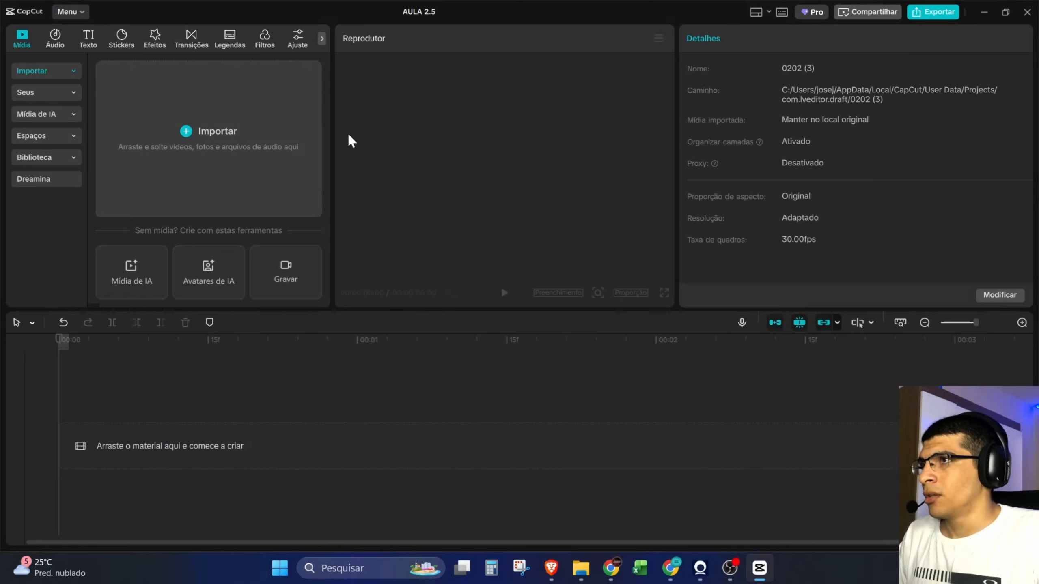
click(379, 38)
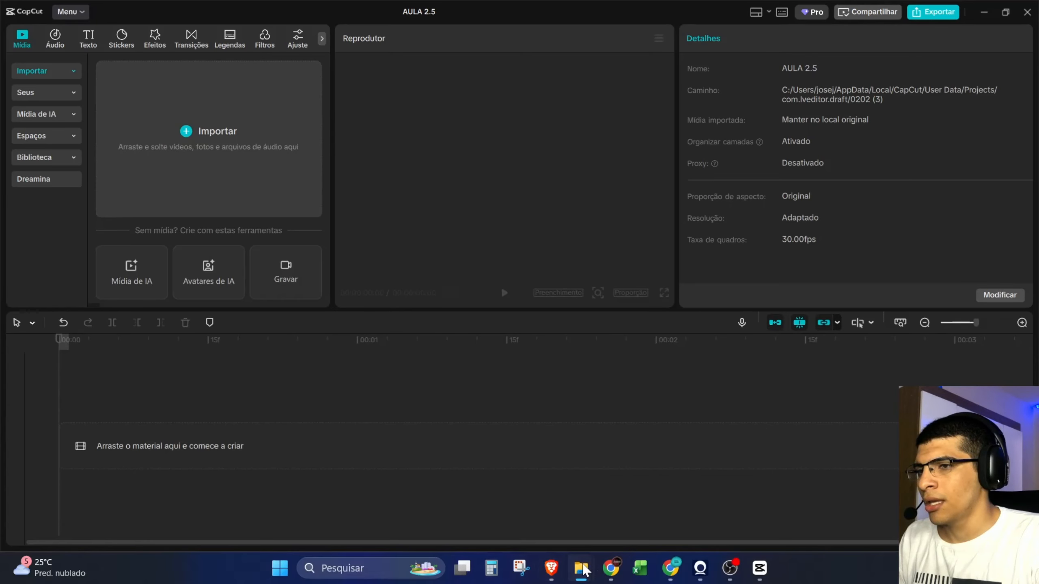
- Bring the green-screen video 3abe24c60c55b8a40ab1ffb7d23b76a3_720w from the PACK DE MEMES folder in File Explorer into the project's media
click(557, 487)
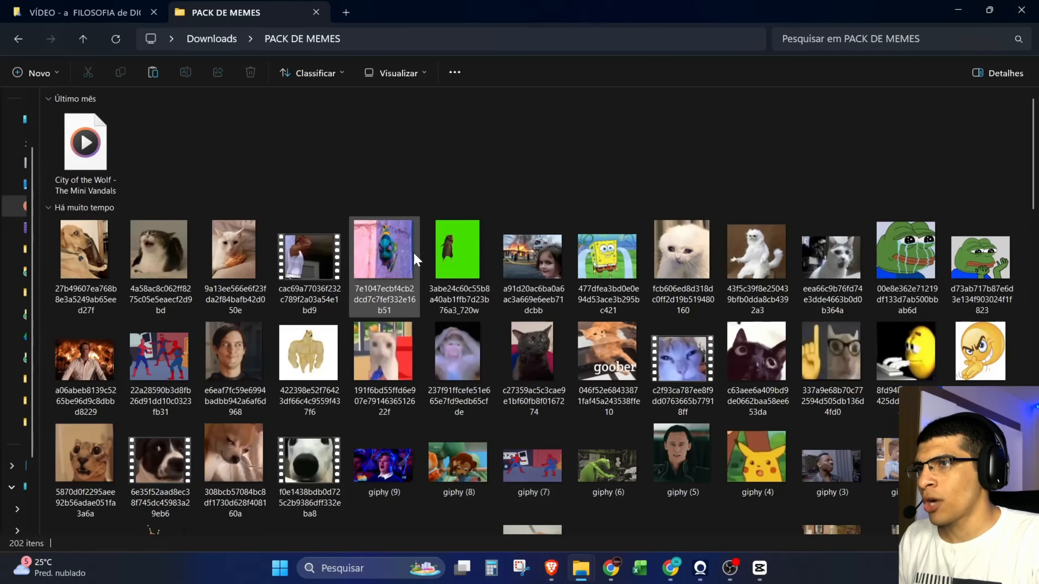
drag(456, 247, 568, 355)
drag(370, 192, 209, 155)
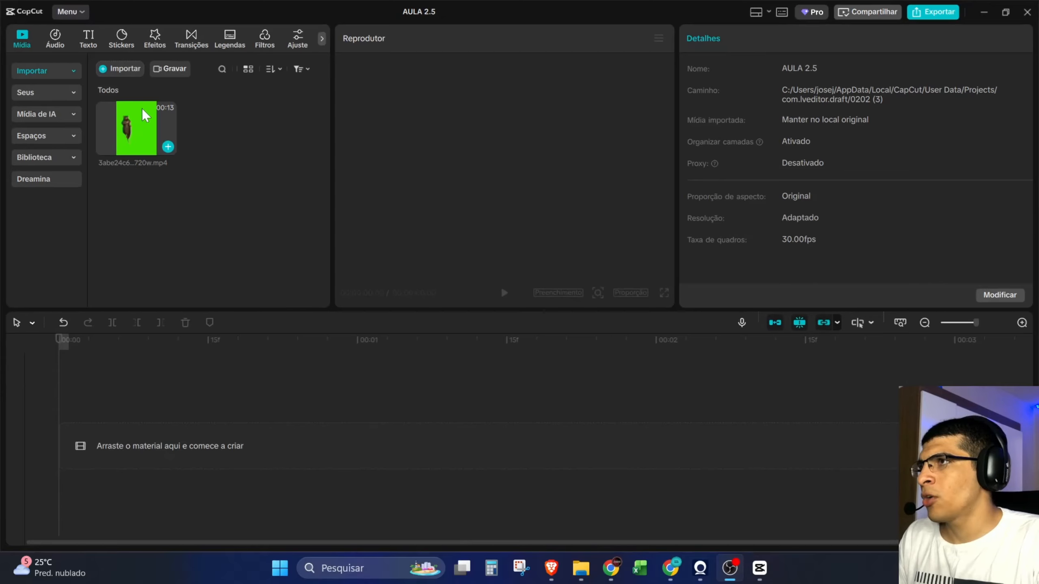
- Import the audio City of the Wolf - The Mini Vandals and the SpongeBob image from PACK DE MEMES together
click(119, 68)
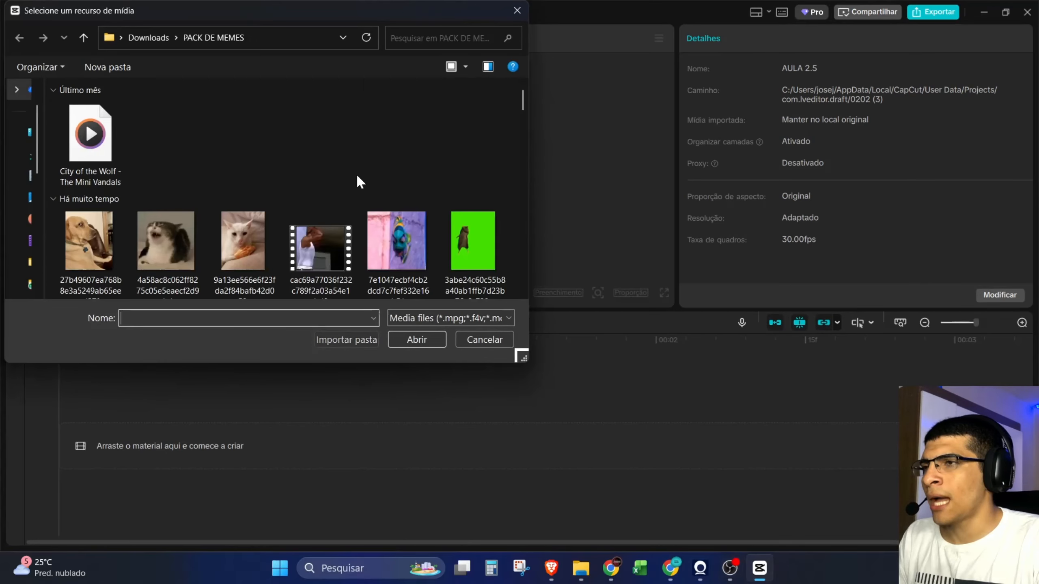
scroll(333, 178, down, 5)
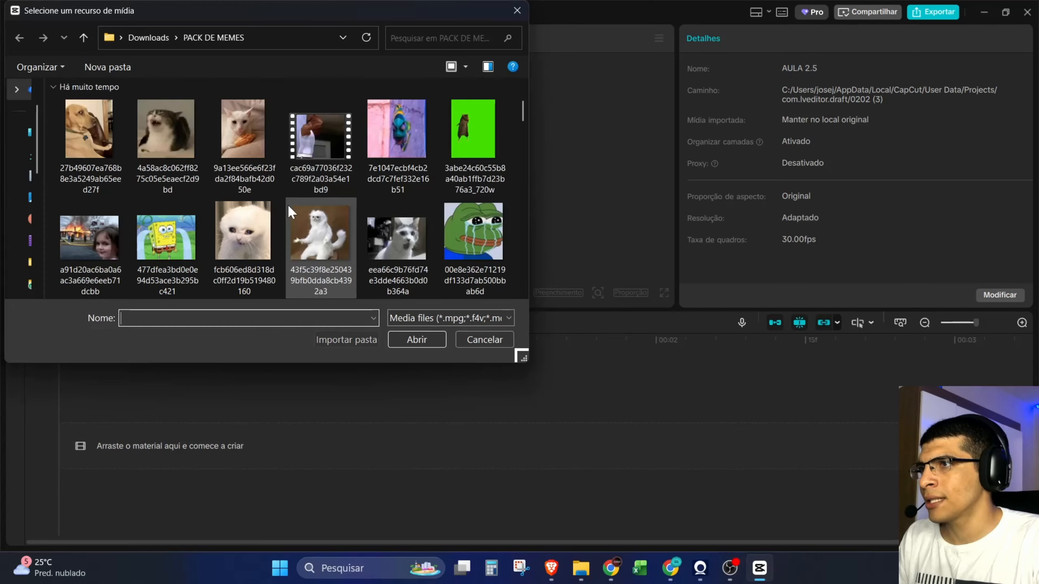
scroll(268, 174, down, 2)
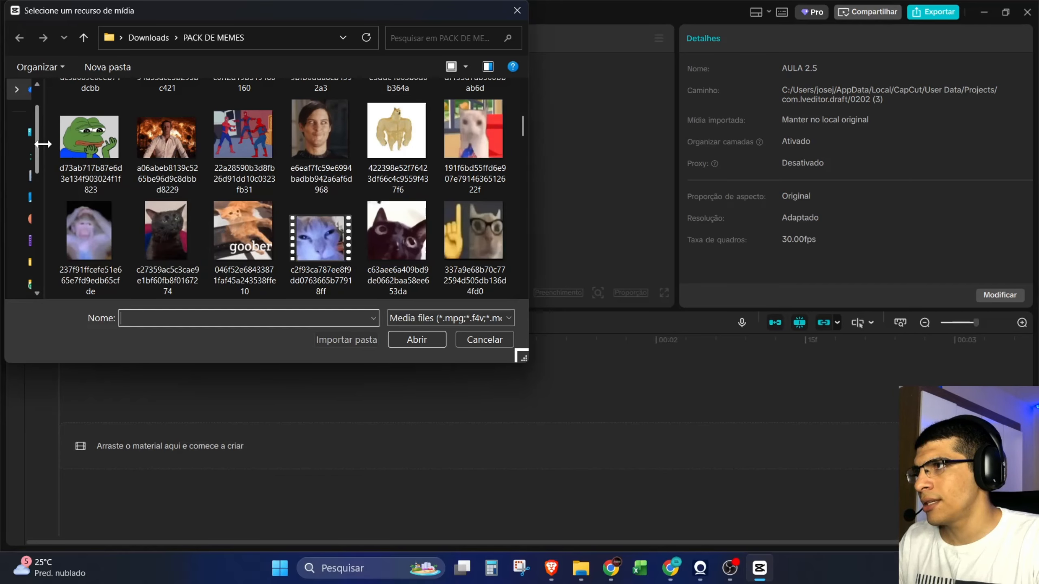
drag(45, 143, 90, 161)
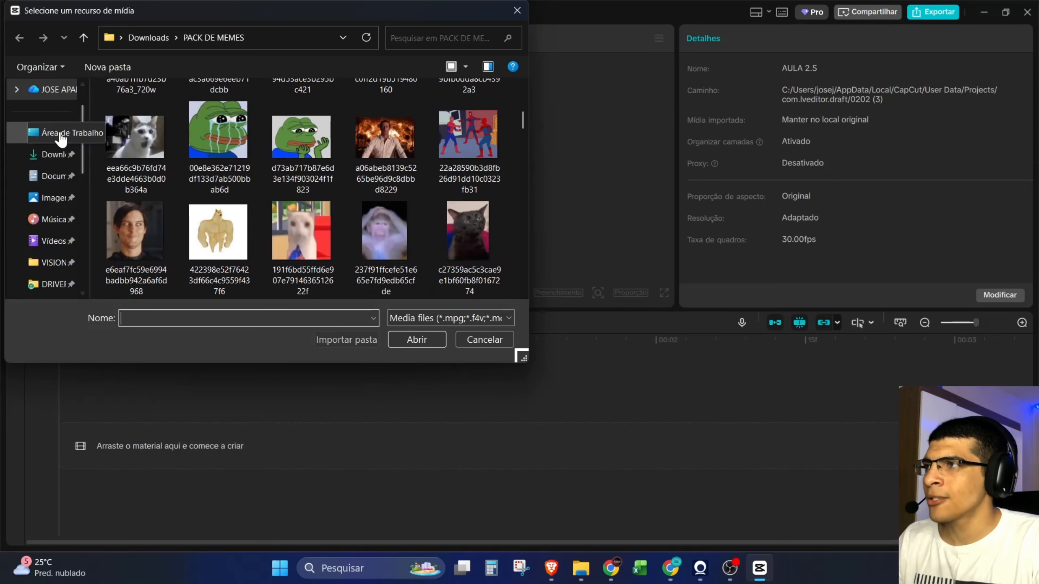
drag(89, 175, 45, 230)
scroll(116, 187, up, 5)
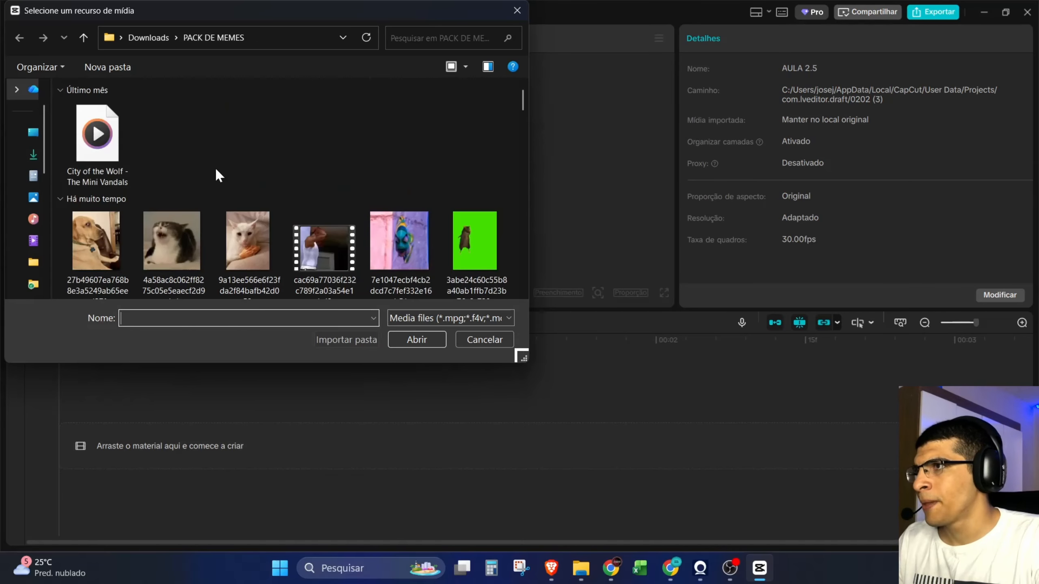
click(99, 139)
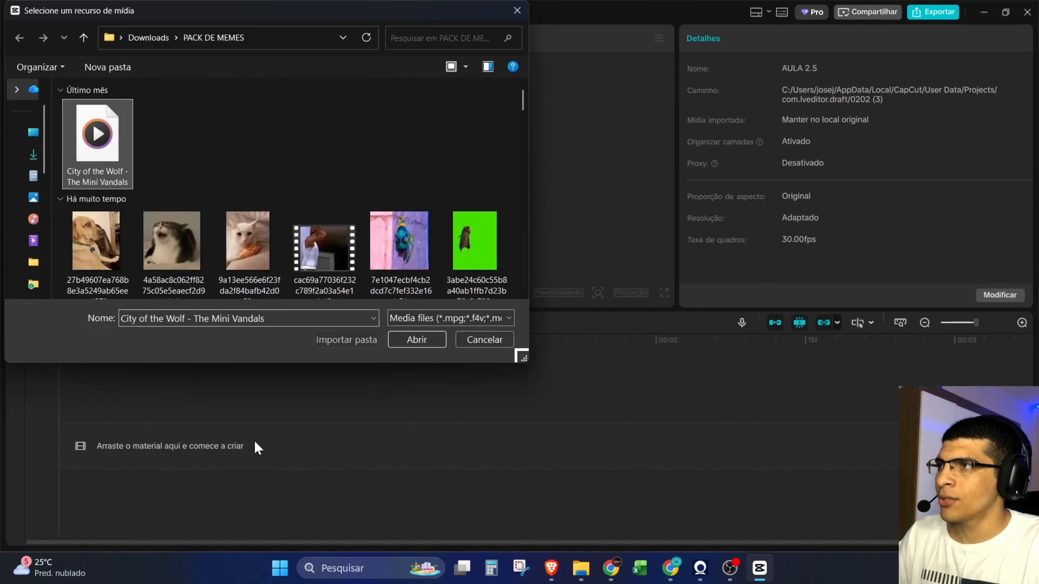
scroll(275, 169, down, 5)
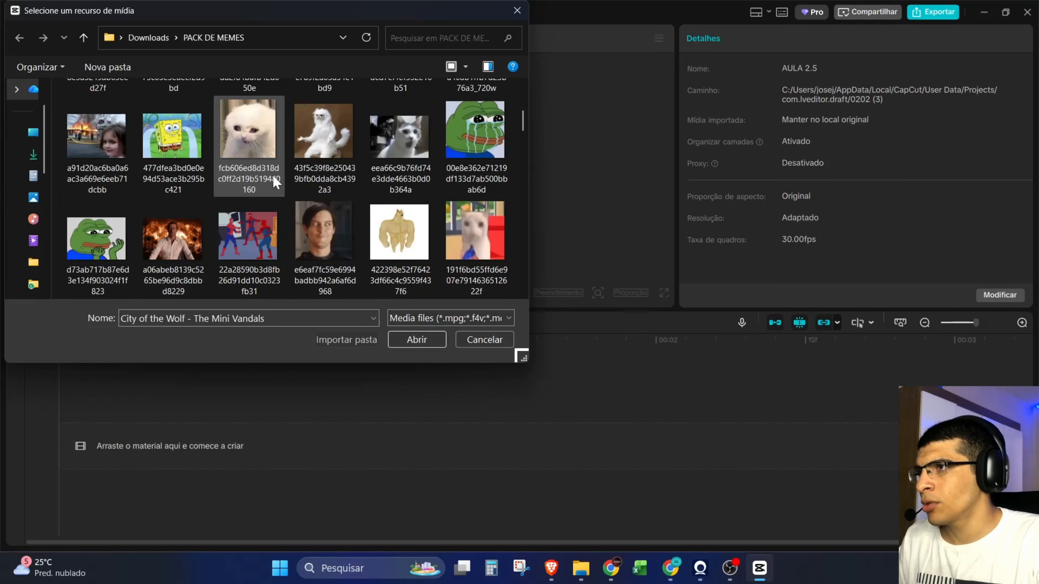
ctrl+click(182, 163)
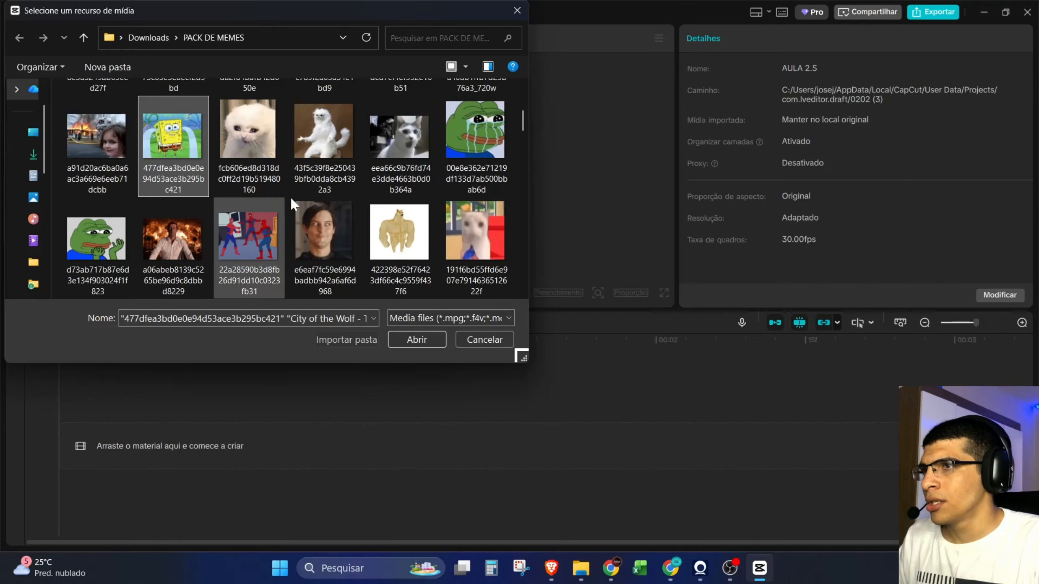
click(427, 344)
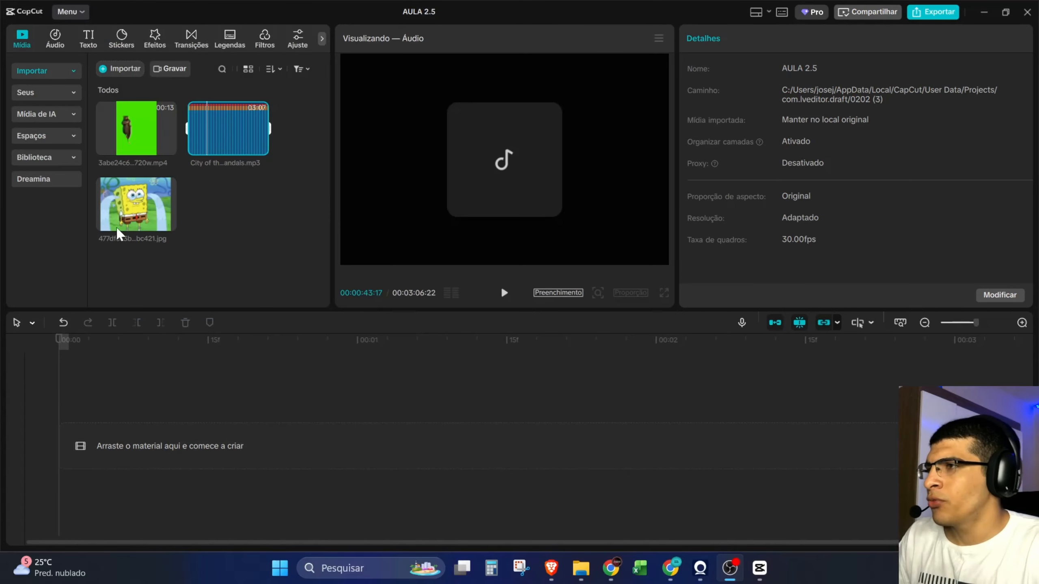
- Preview the imported green-screen video, audio track and SpongeBob image in the player
click(135, 127)
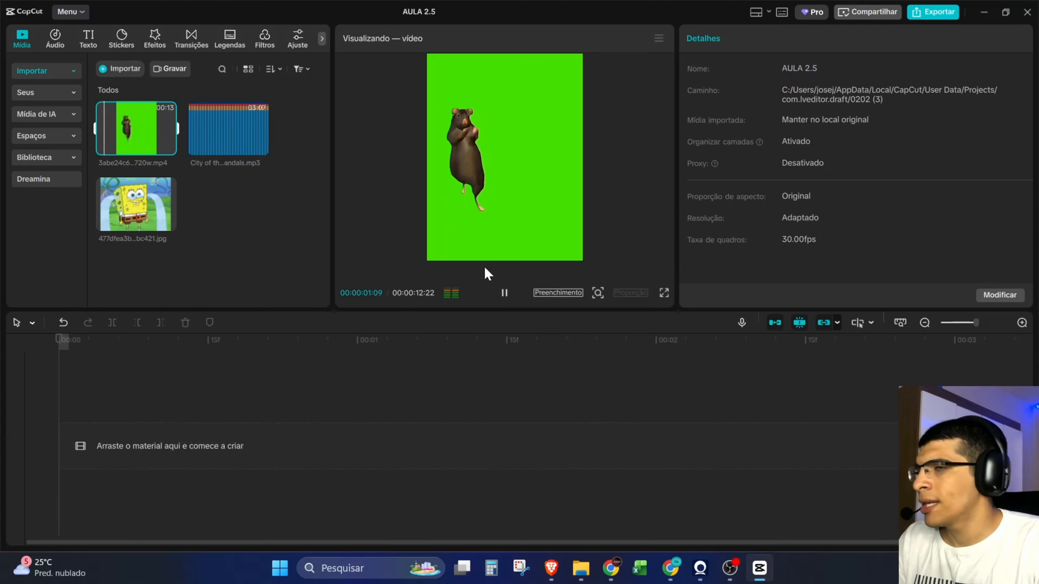
click(505, 293)
click(242, 148)
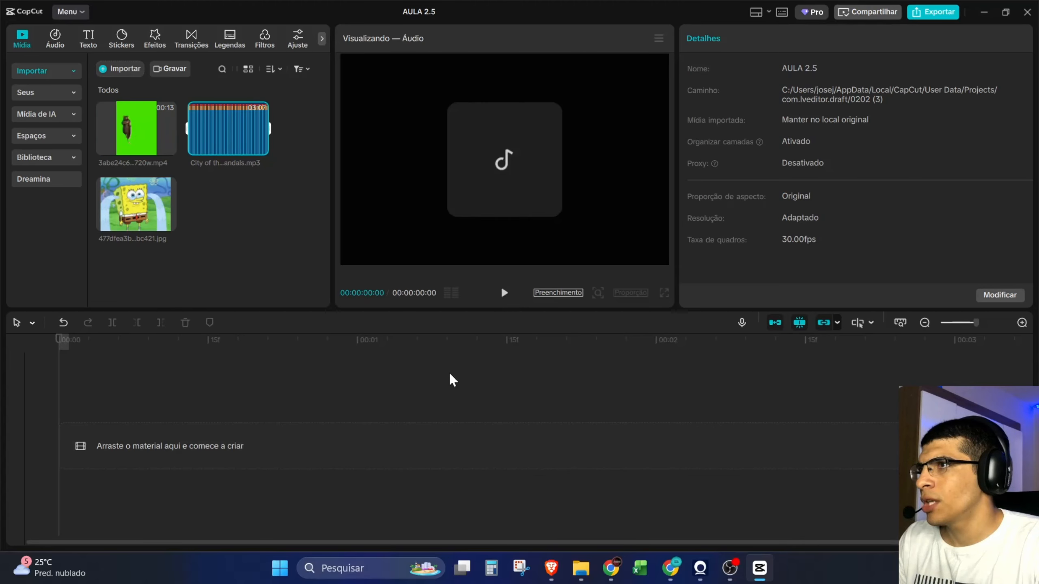
click(505, 293)
click(505, 293)
click(163, 209)
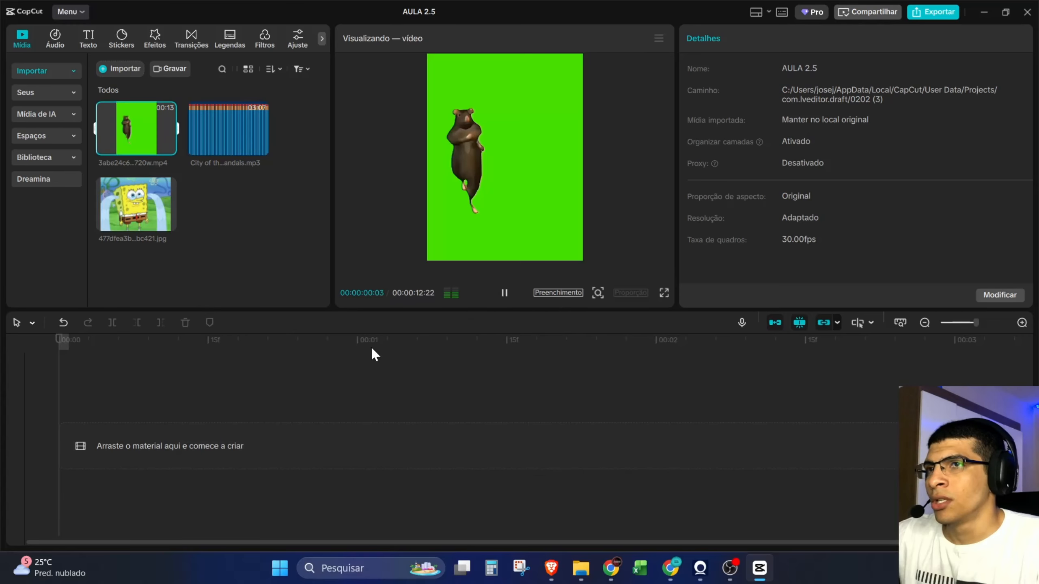
click(505, 293)
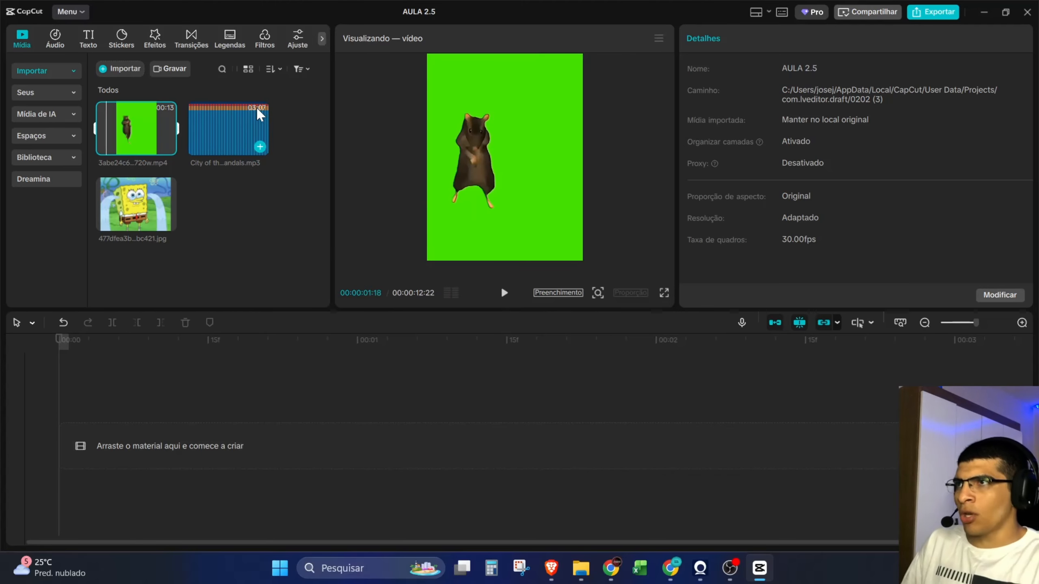
- Add the City of the Wolf audio to the timeline and stack two SpongeBob image clips above it, about 1:11 and 1:40 long
drag(257, 107, 139, 471)
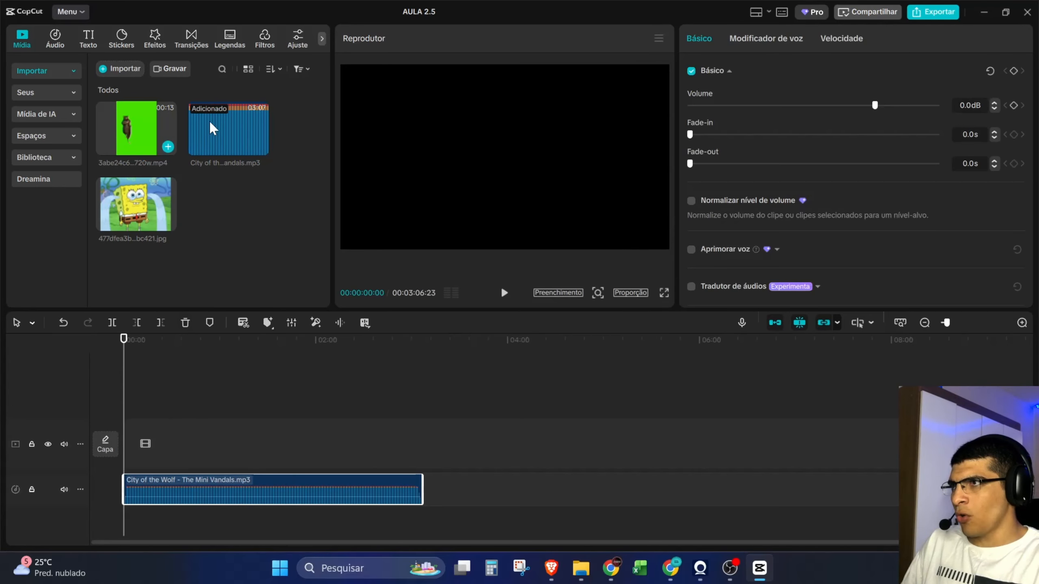
click(224, 121)
drag(140, 188, 293, 413)
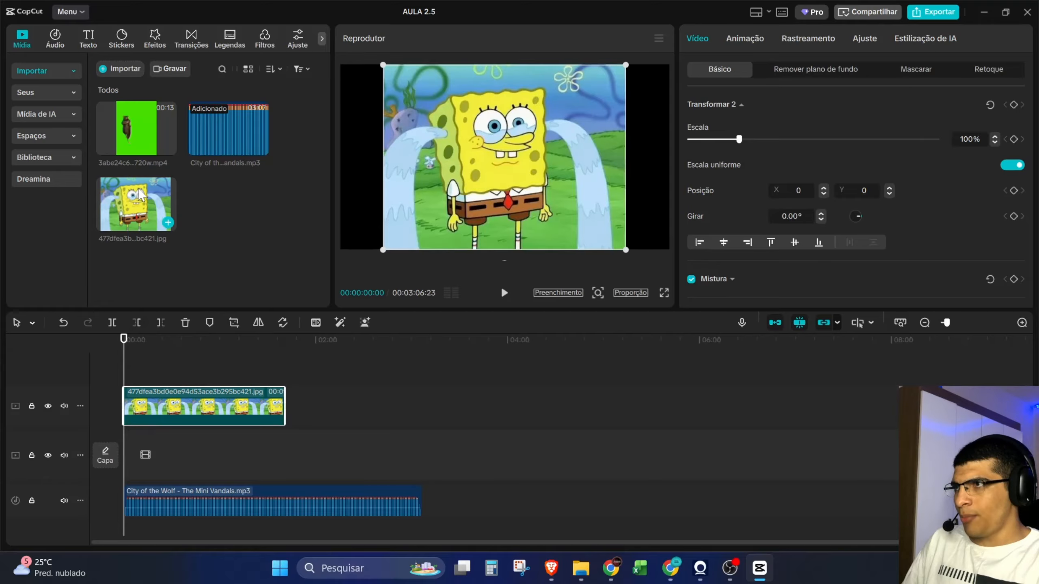
drag(164, 221, 237, 467)
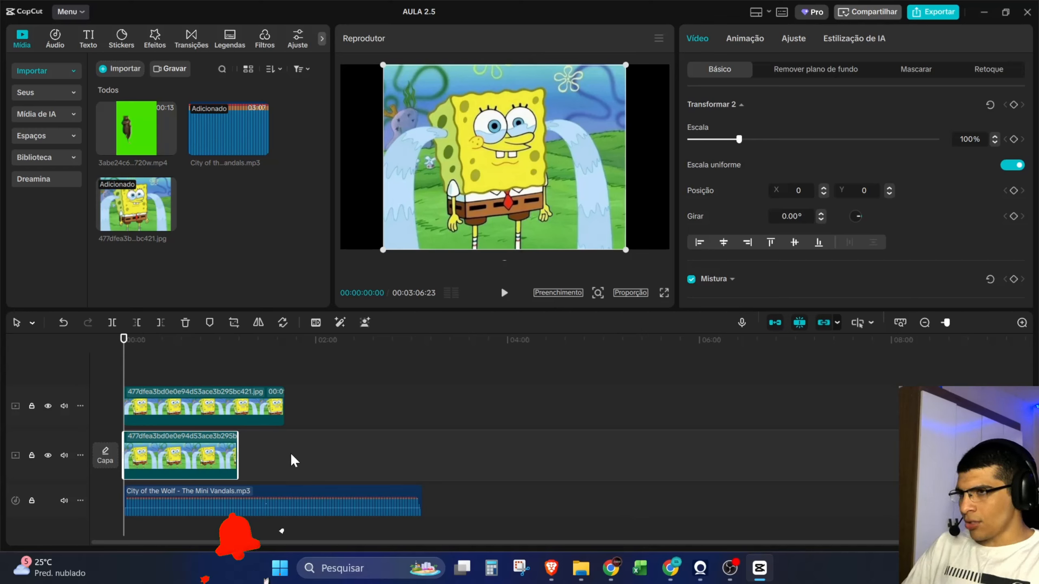
drag(156, 397, 176, 406)
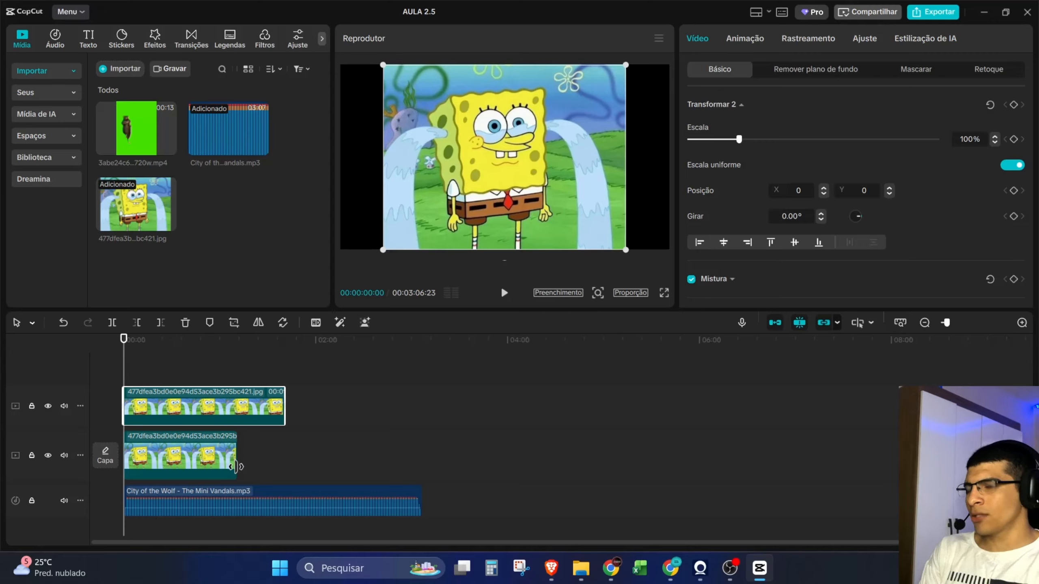
- Examine the stacked tracks at several timeline zoom levels, with the playhead first near 15 seconds and finally at the end of the audio
click(147, 368)
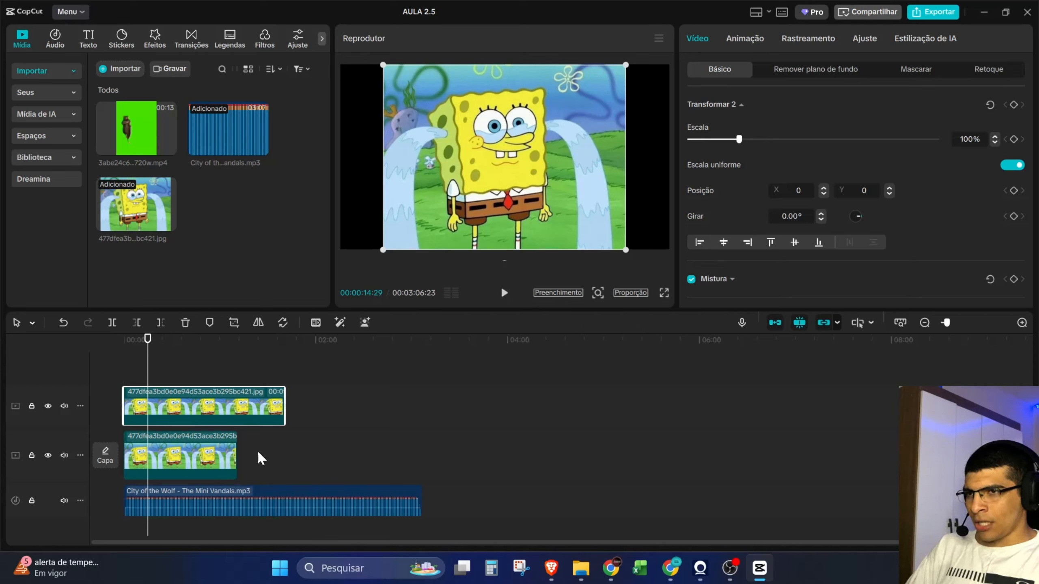
scroll(182, 455, up, 5)
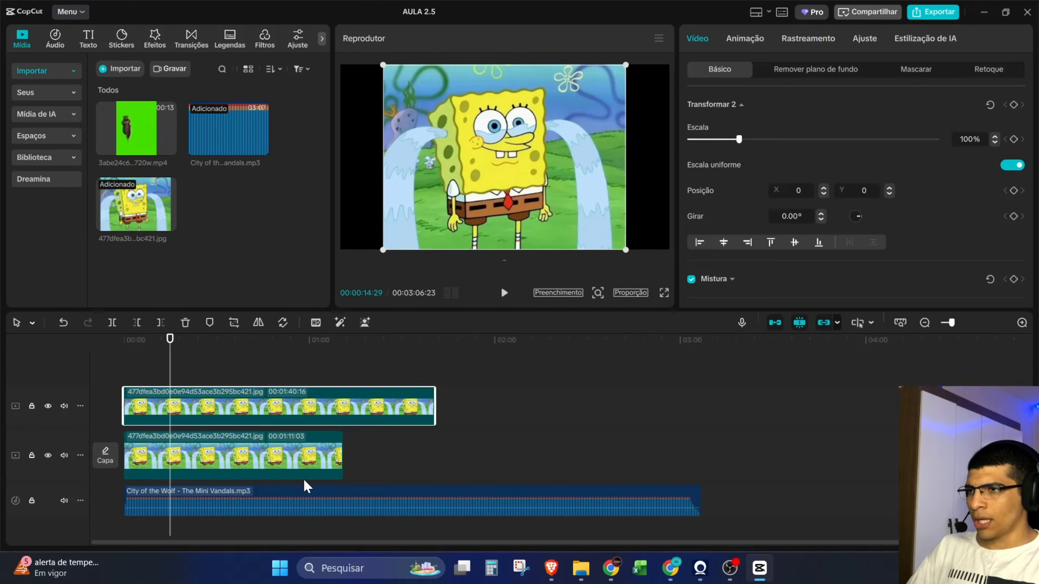
scroll(304, 479, up, 4)
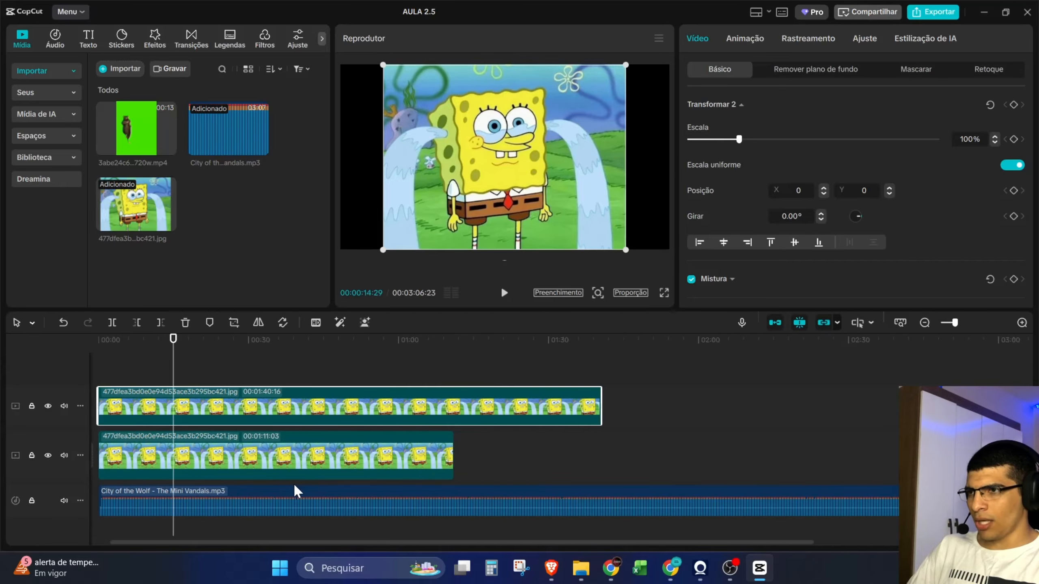
scroll(294, 484, down, 1)
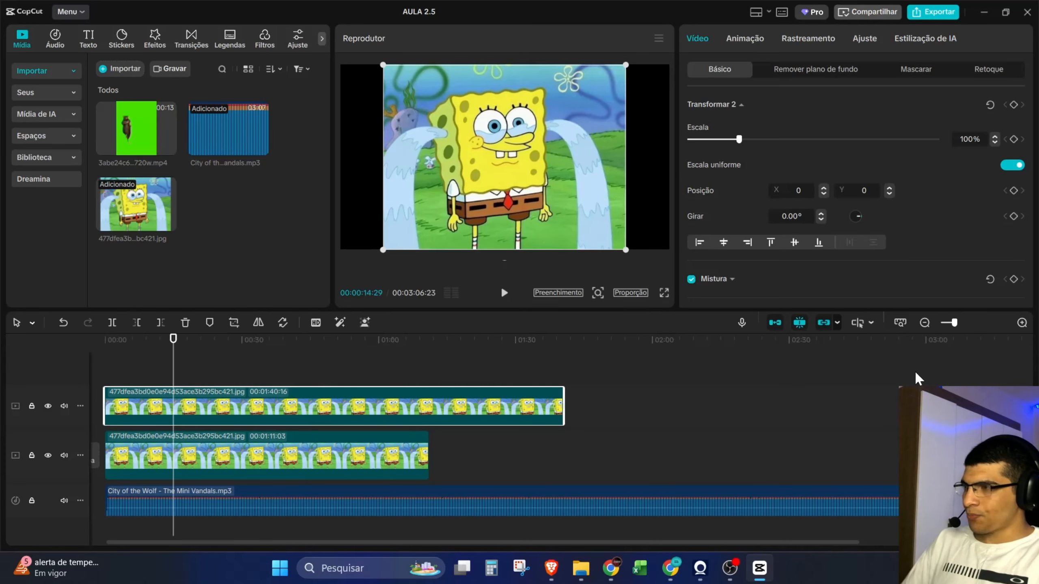
ctrl+scroll(602, 388, up, 5)
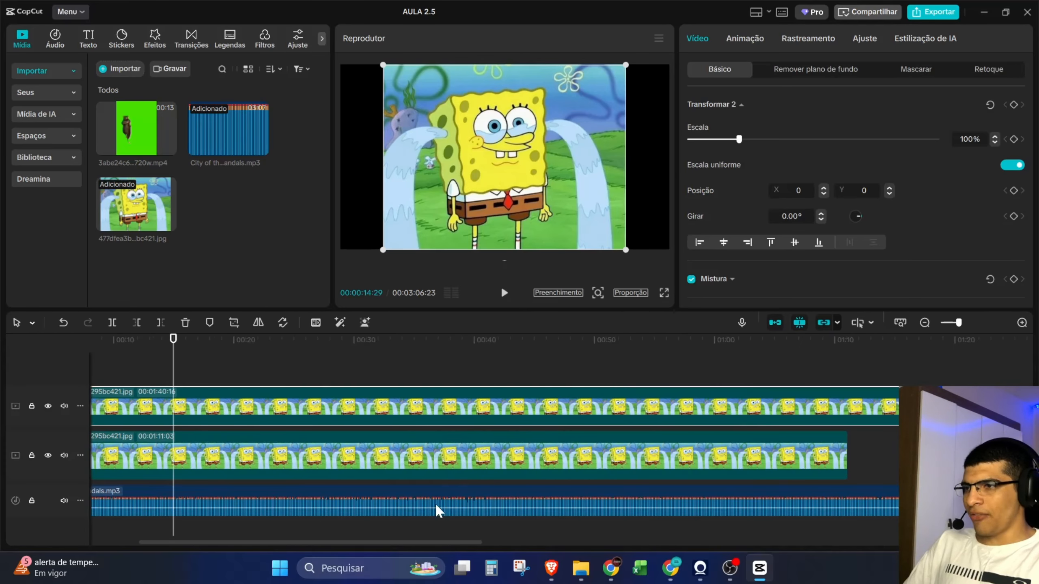
scroll(404, 541, left, 5)
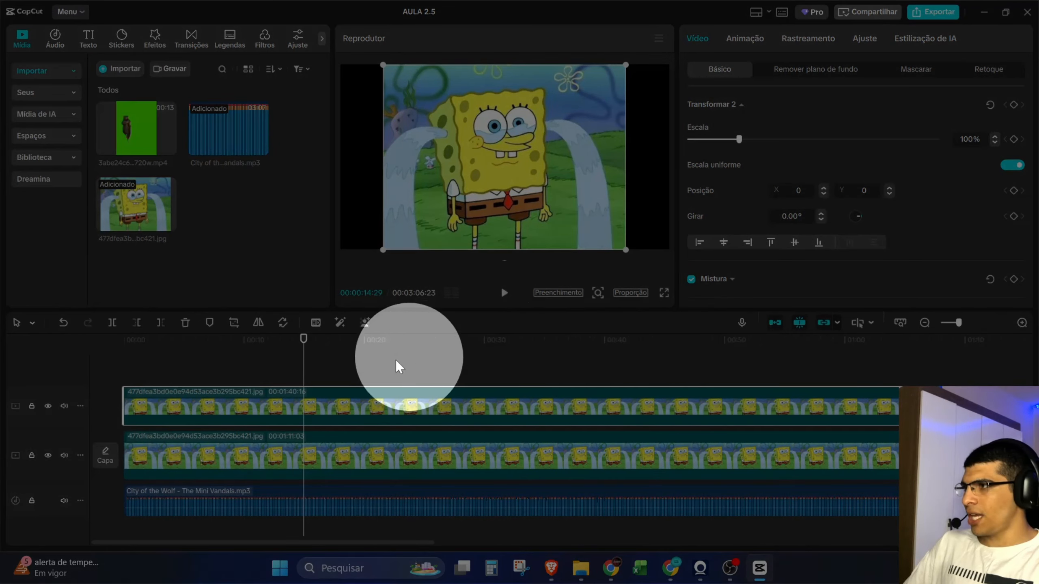
scroll(206, 352, down, 1)
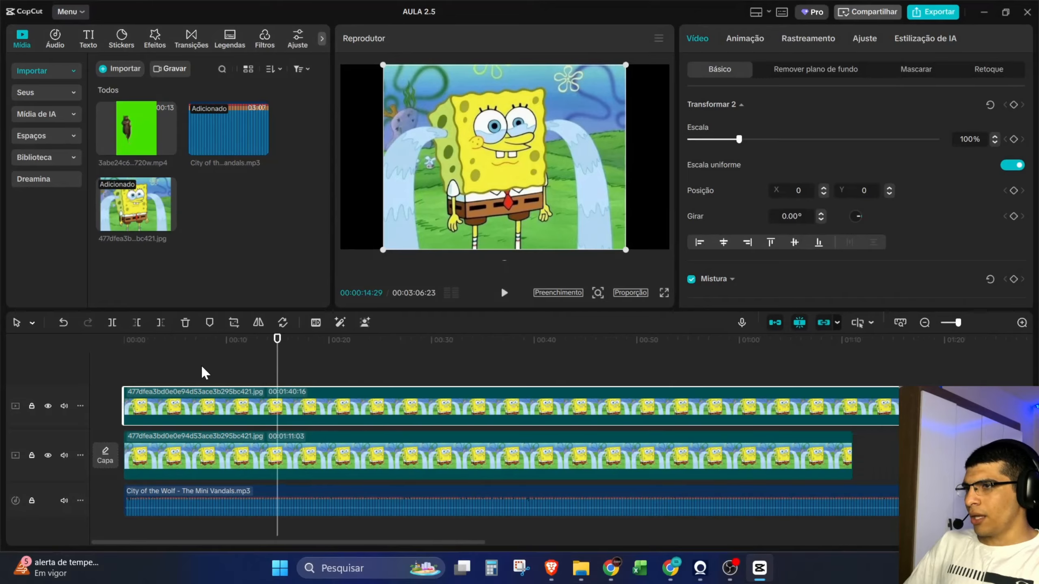
scroll(202, 368, down, 2)
scroll(193, 413, up, 3)
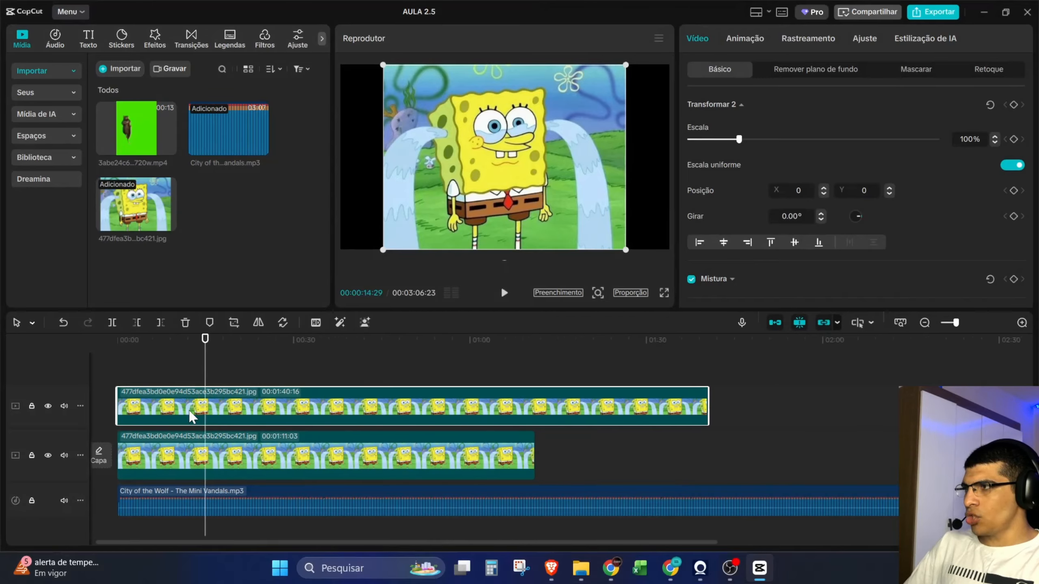
scroll(193, 418, down, 3)
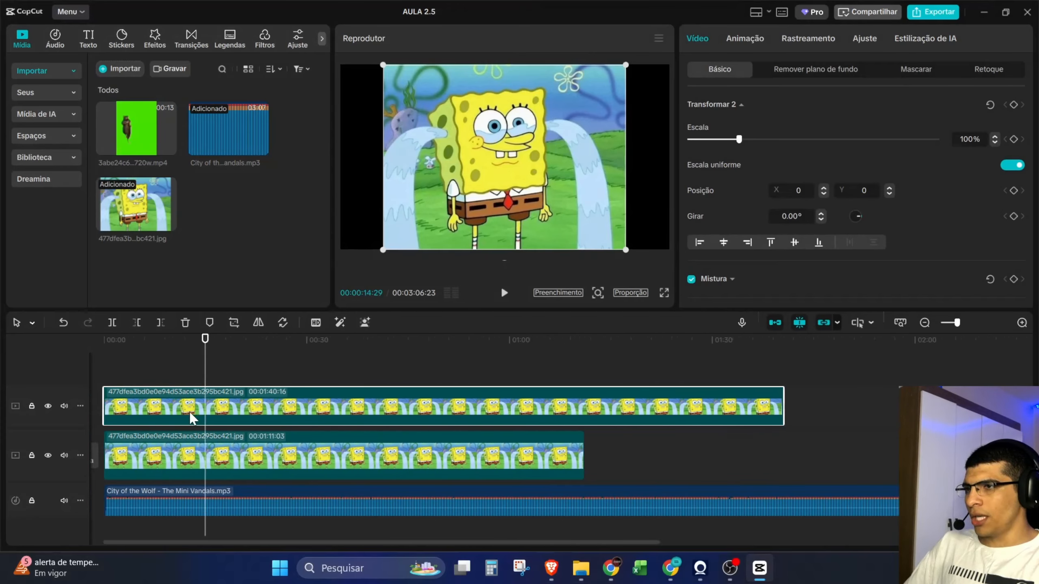
scroll(238, 429, down, 2)
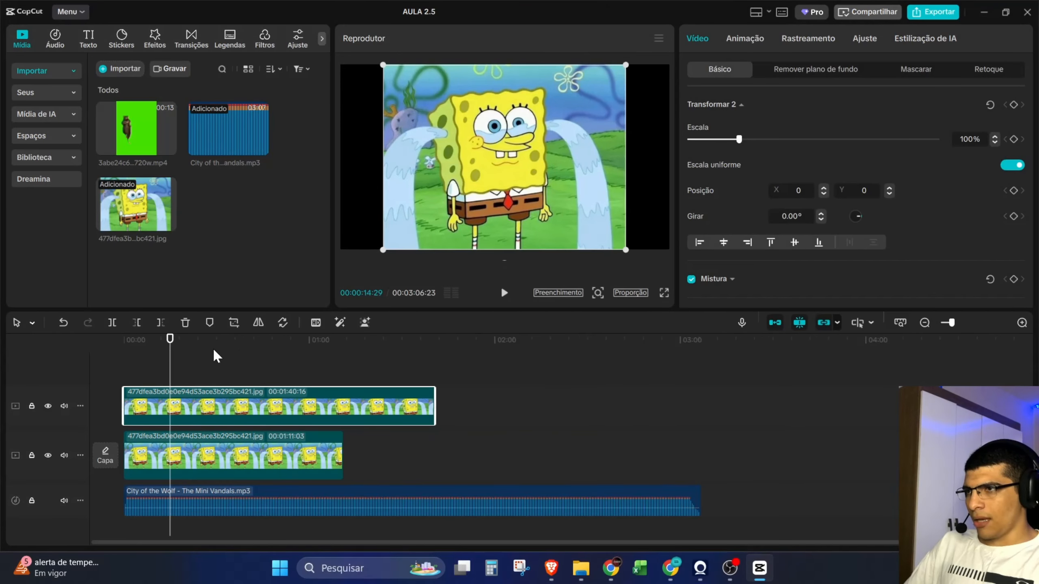
drag(170, 351, 710, 463)
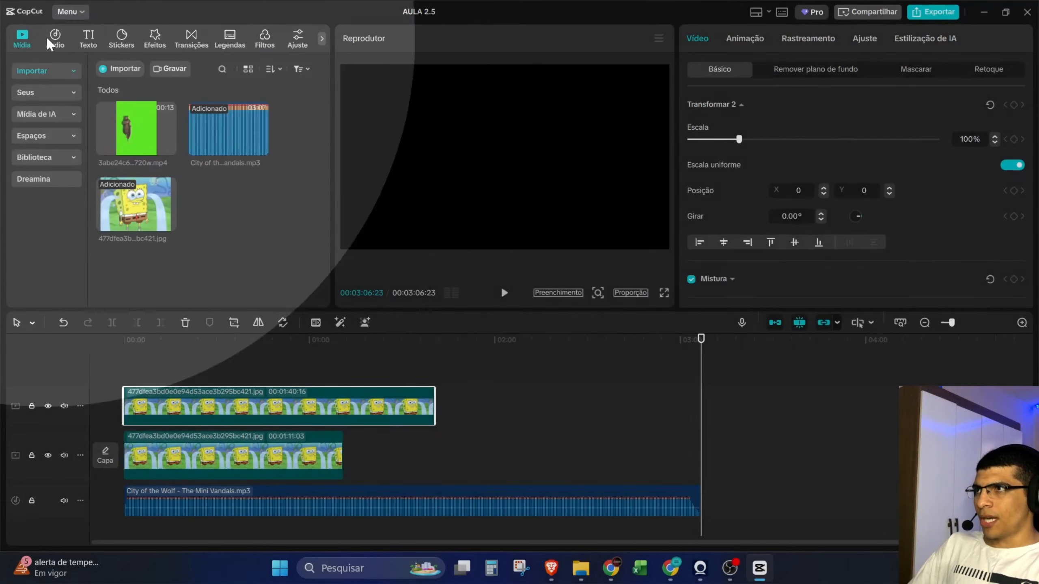
click(48, 43)
click(22, 41)
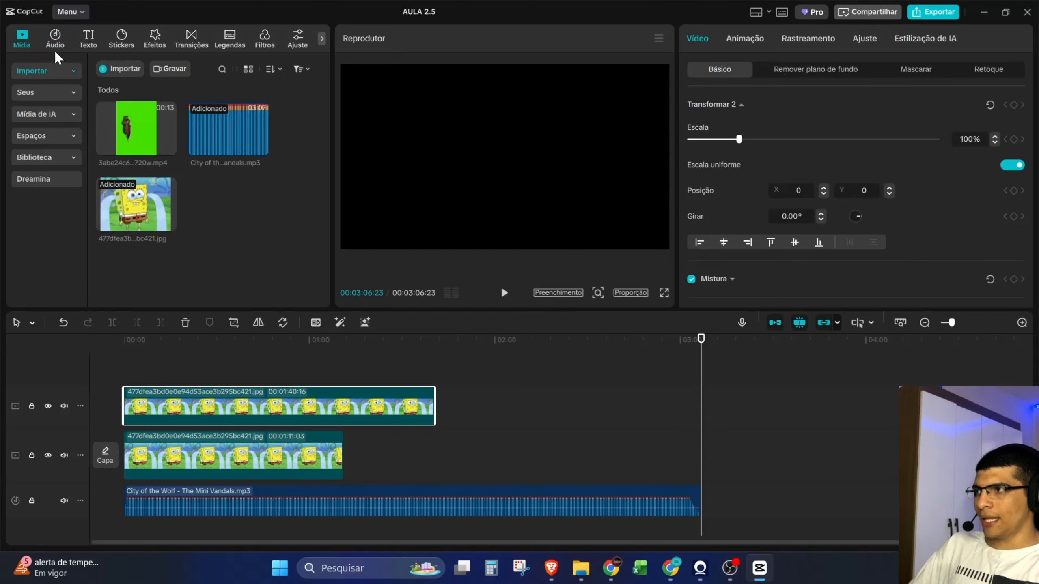
click(73, 50)
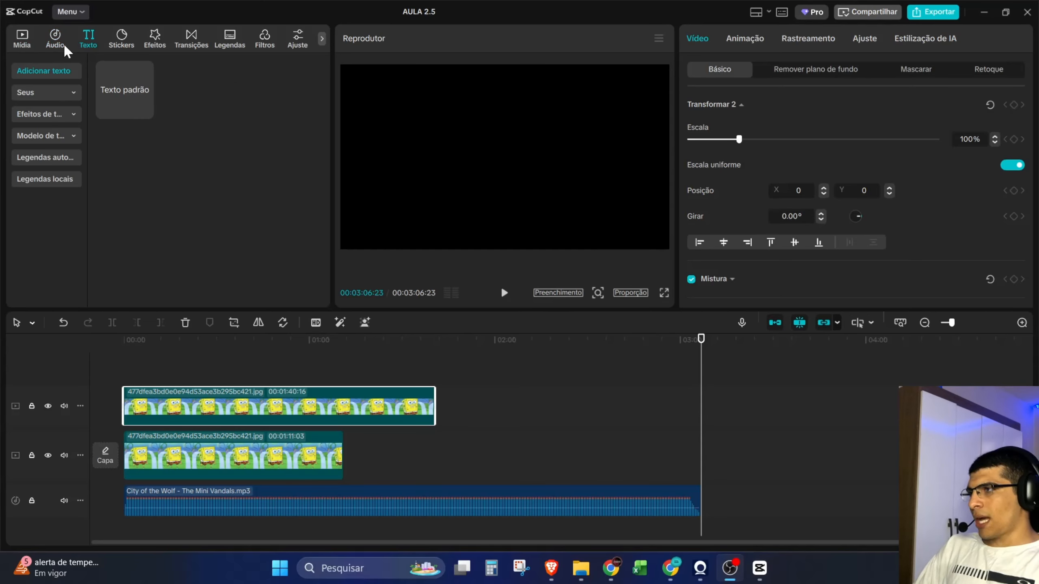
click(22, 39)
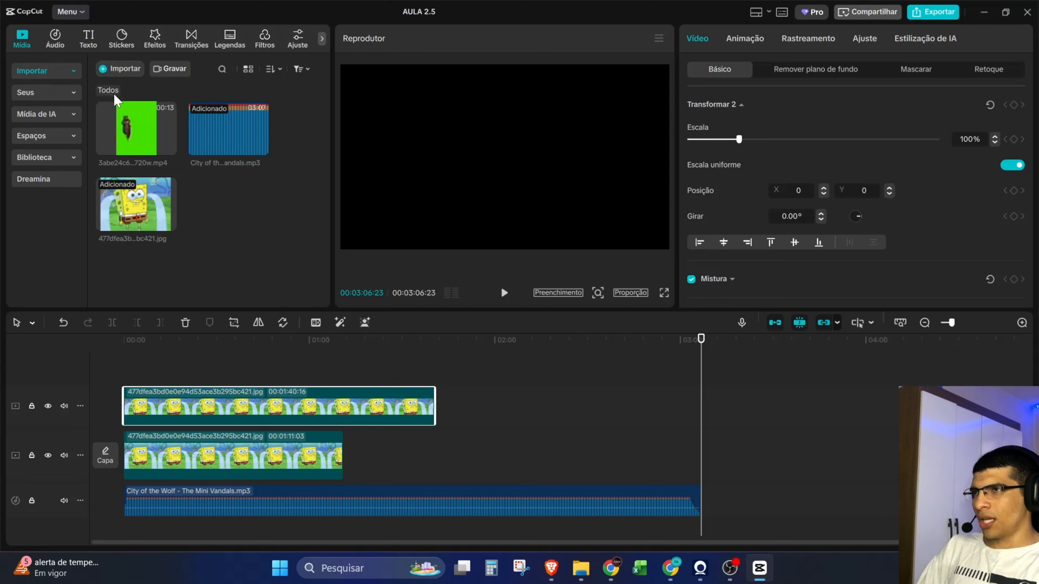
mouse_move(117, 109)
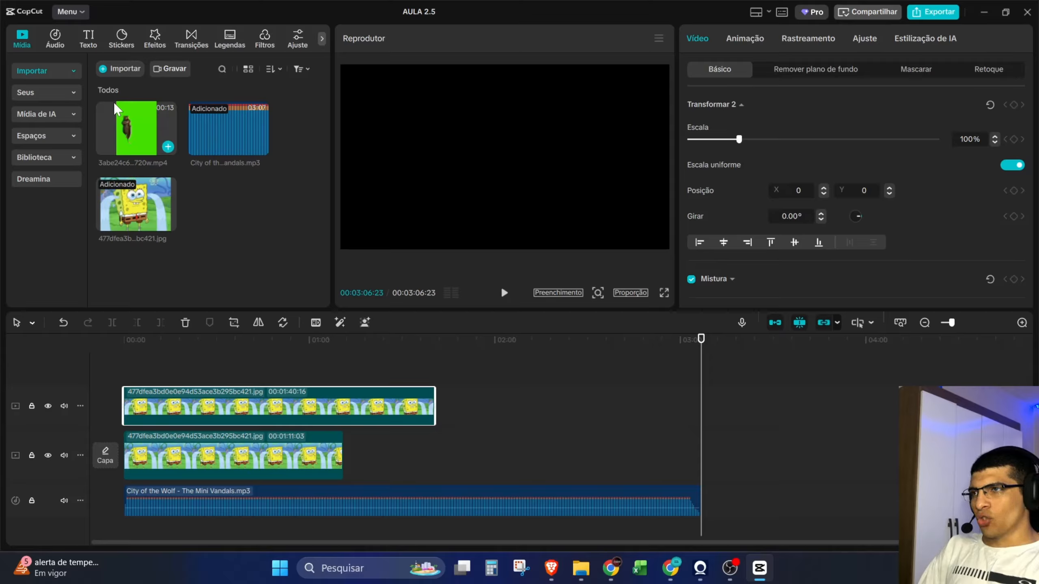
click(56, 53)
click(38, 40)
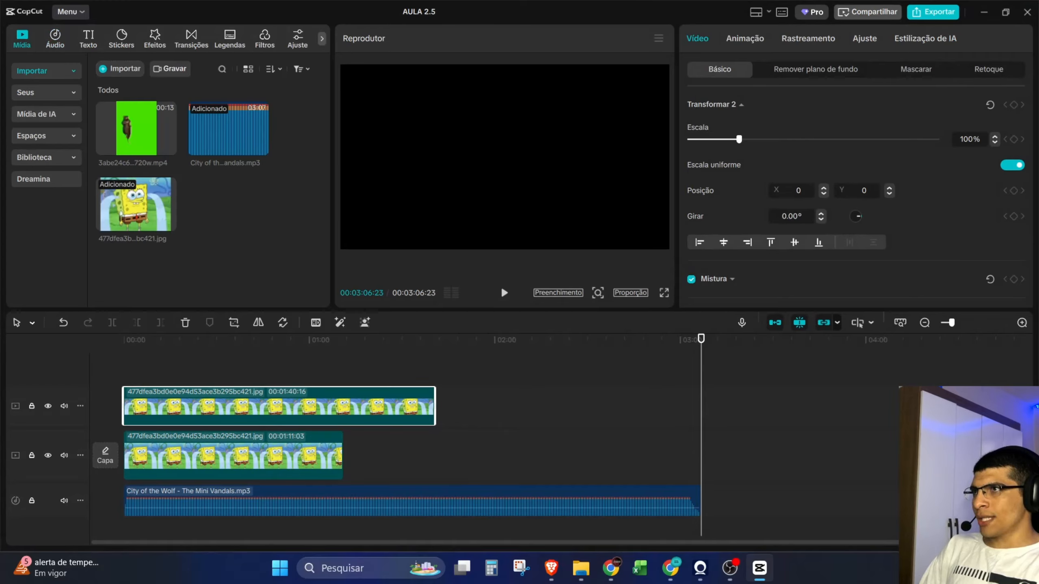
click(55, 39)
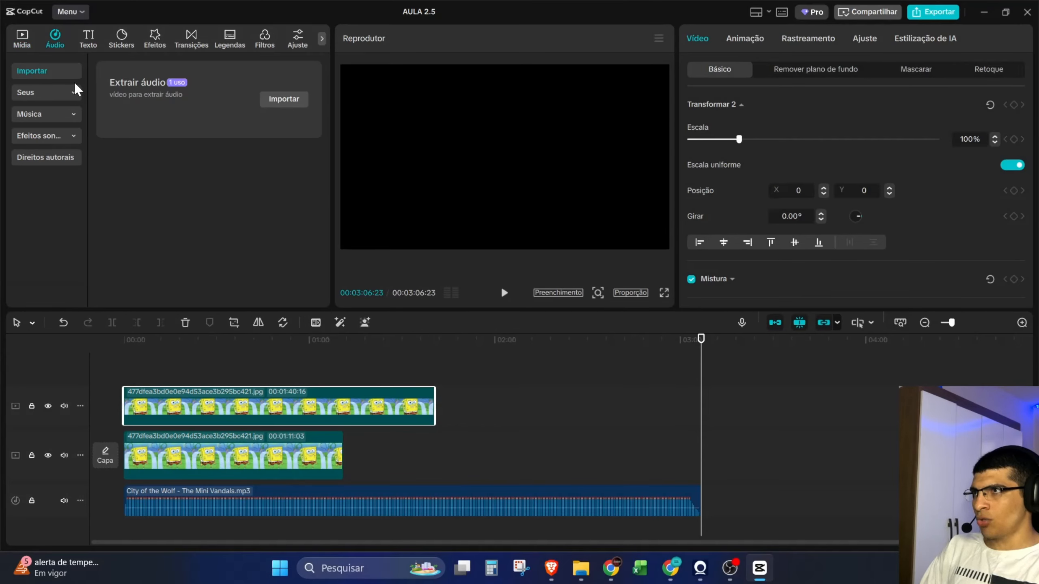
click(22, 43)
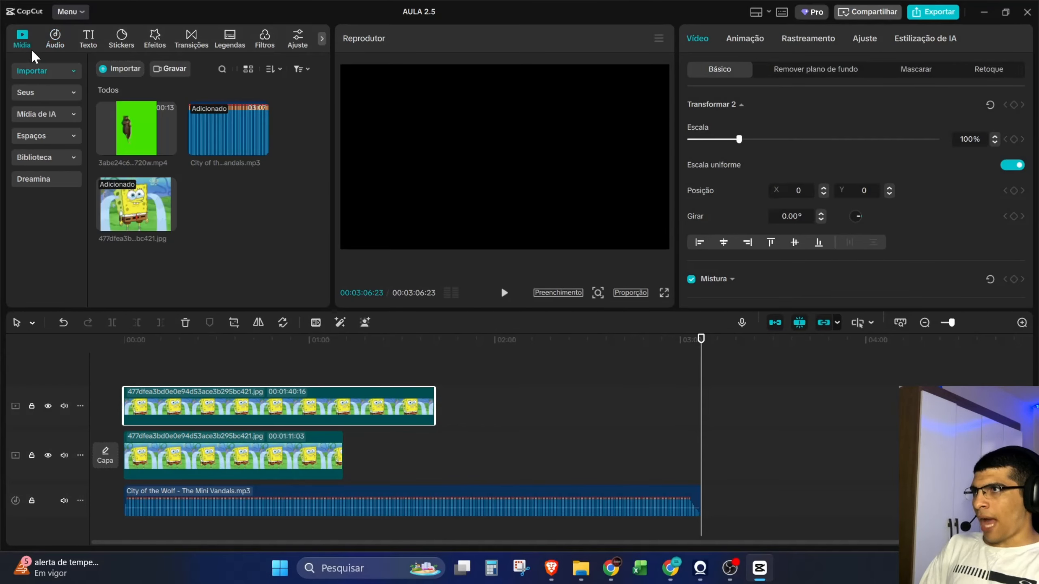
- Browse the popular stock images and videos in the Biblioteca media collection
click(32, 160)
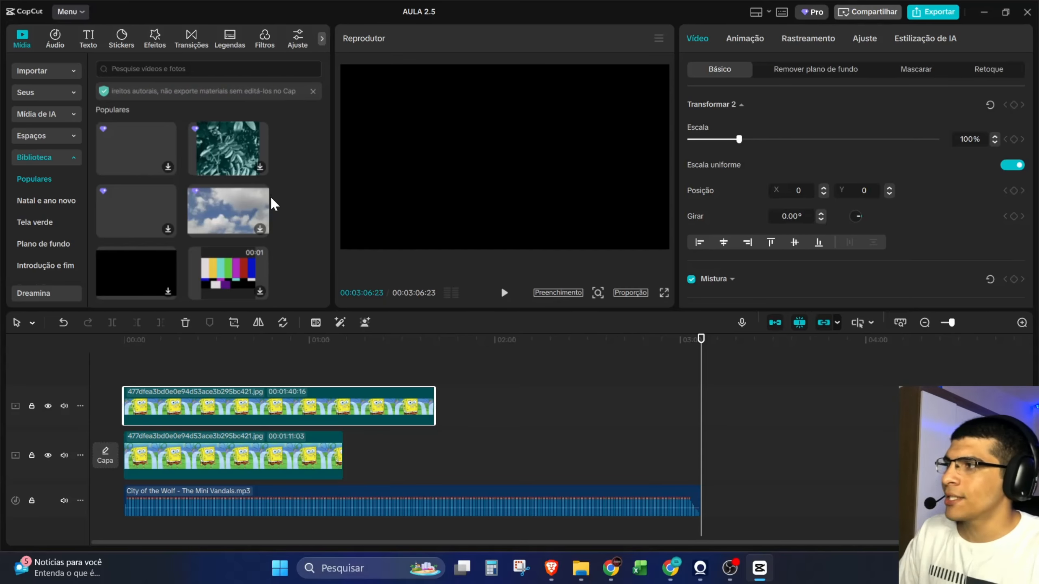
scroll(271, 202, down, 2)
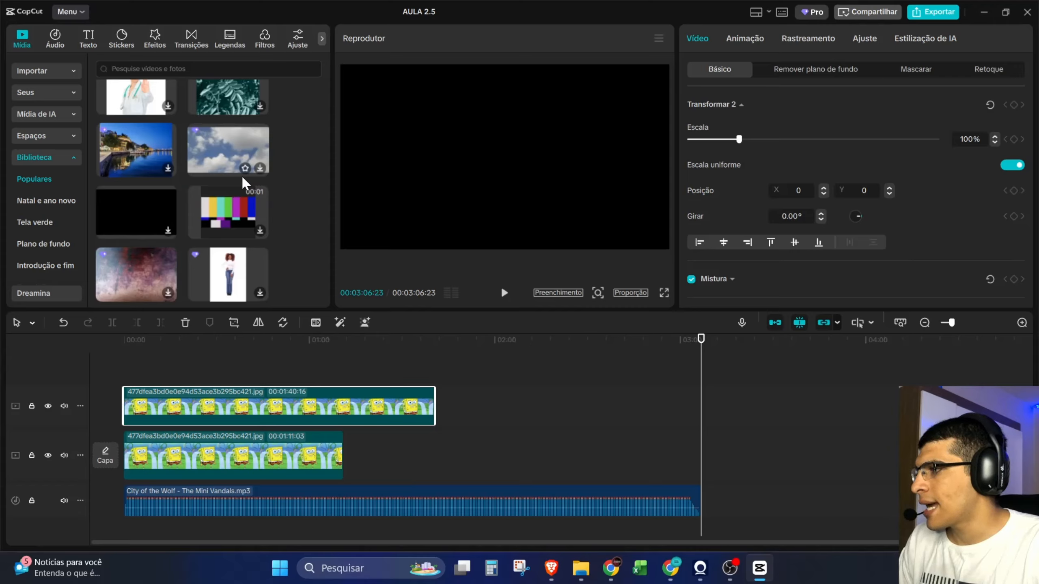
scroll(245, 183, down, 4)
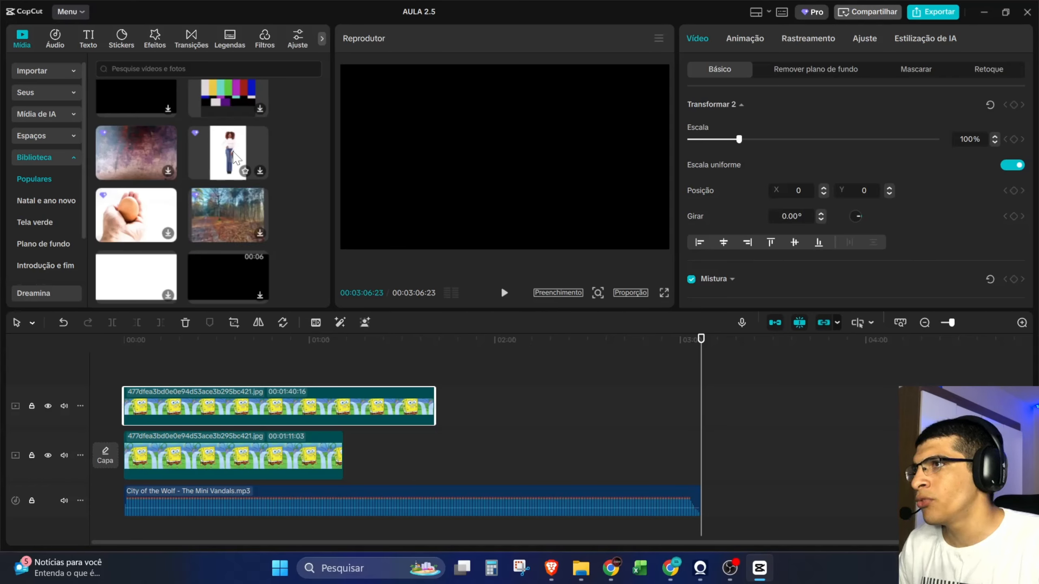
scroll(262, 180, down, 2)
scroll(257, 216, down, 2)
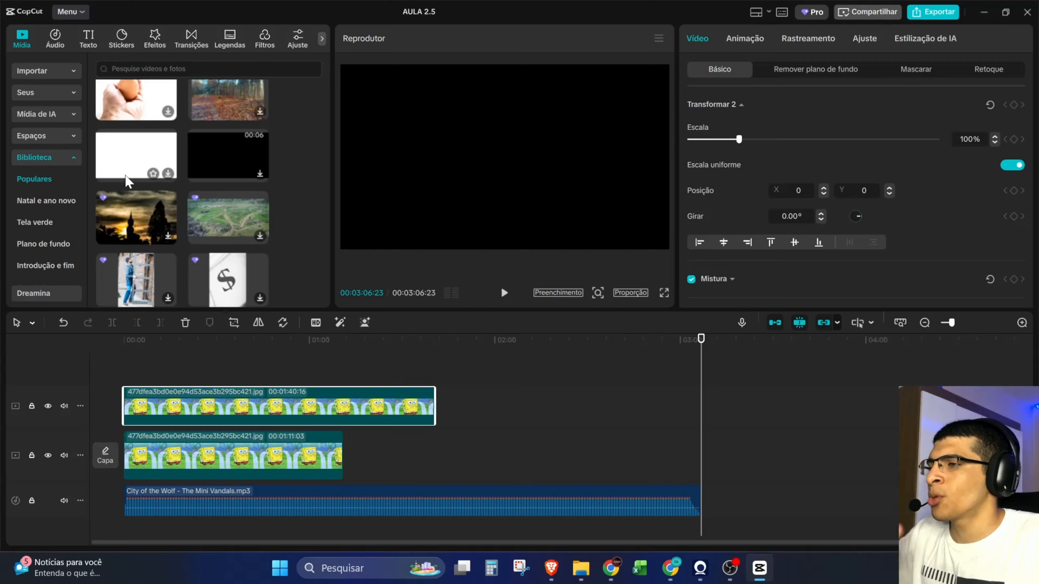
scroll(216, 252, down, 2)
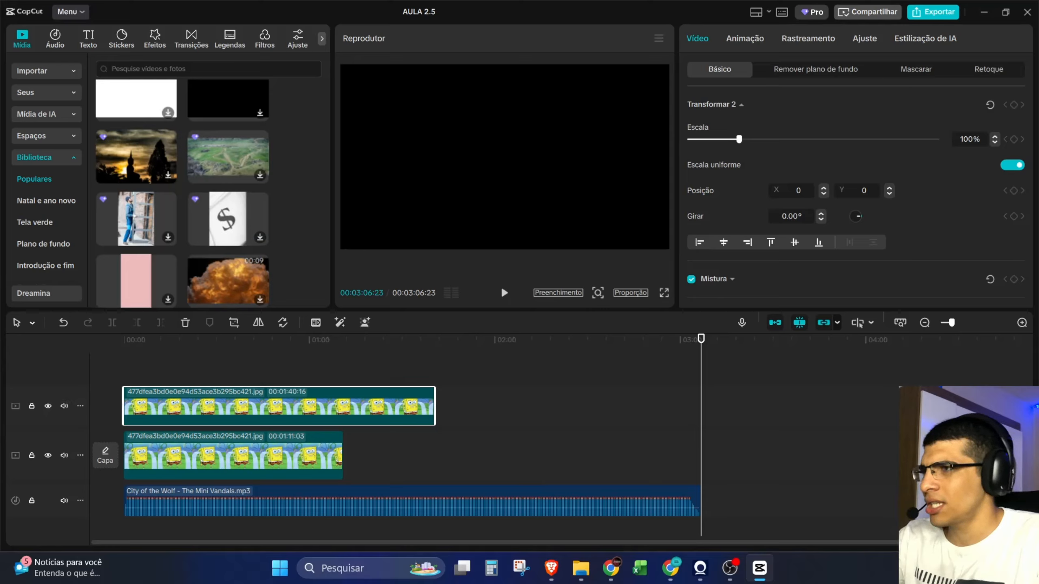
- Look through the Espaços, Dreamina and Seus media sources
click(41, 158)
click(47, 137)
click(48, 139)
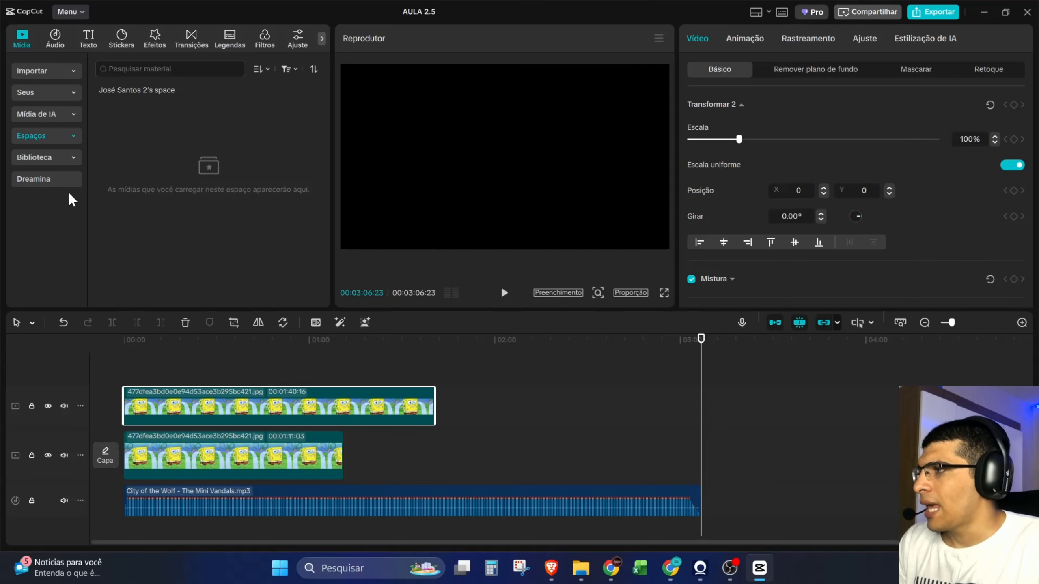
click(72, 183)
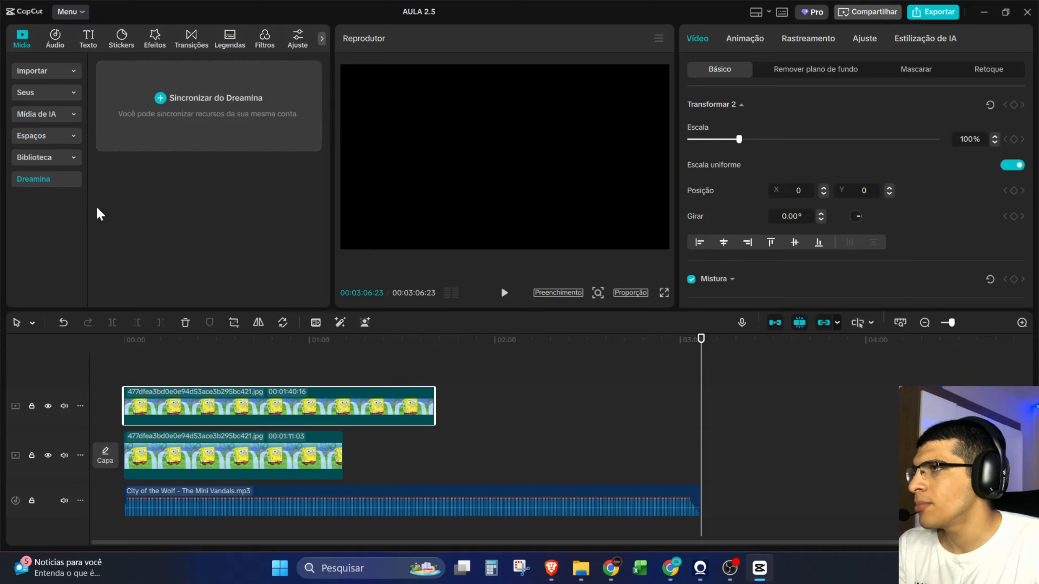
click(41, 93)
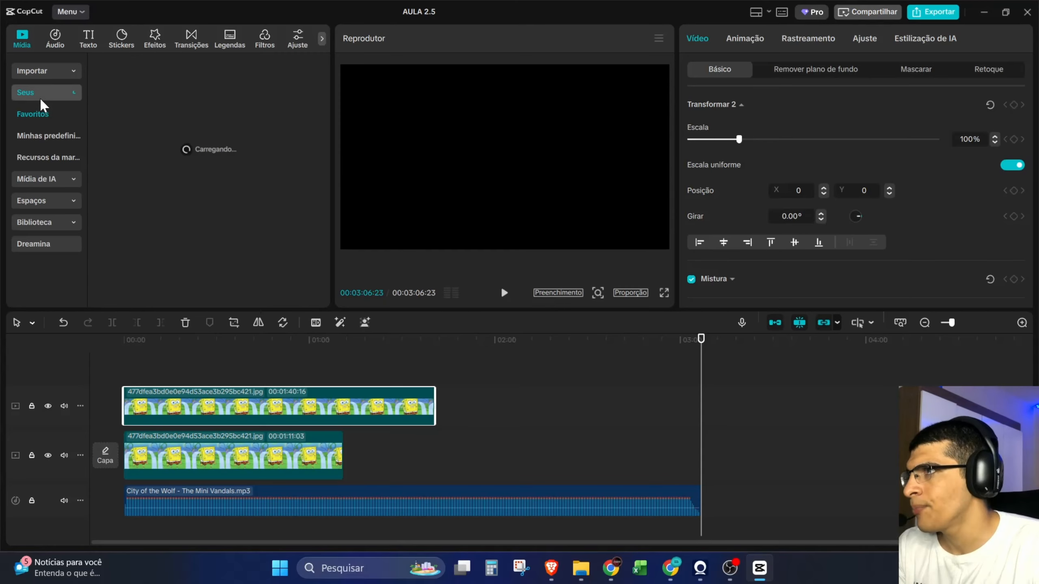
- Browse the music and sound effect libraries and preview the popular effect "When emphasizing the scene that gradually"
click(55, 39)
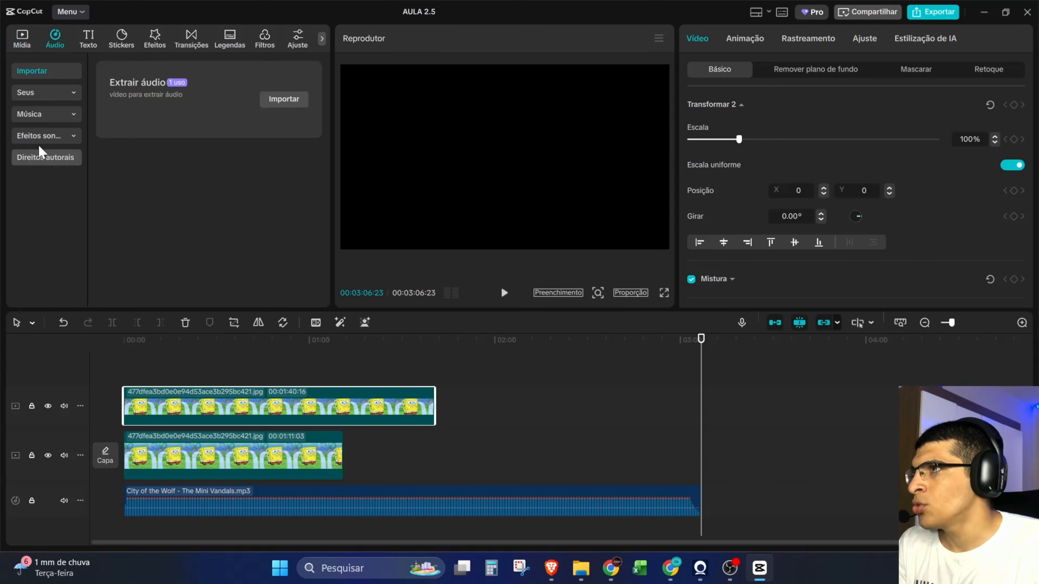
click(28, 99)
click(38, 141)
click(44, 159)
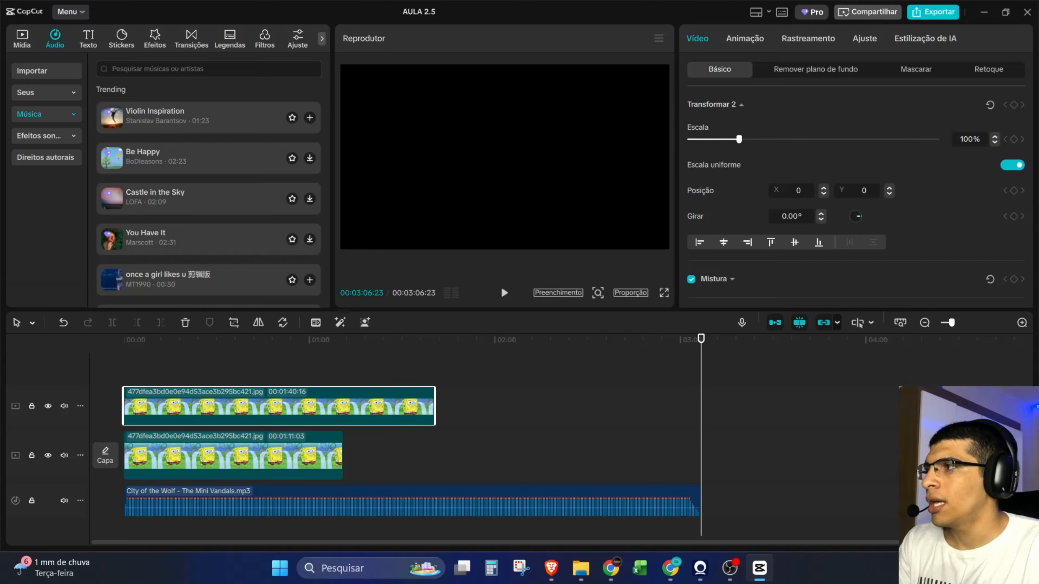
click(48, 138)
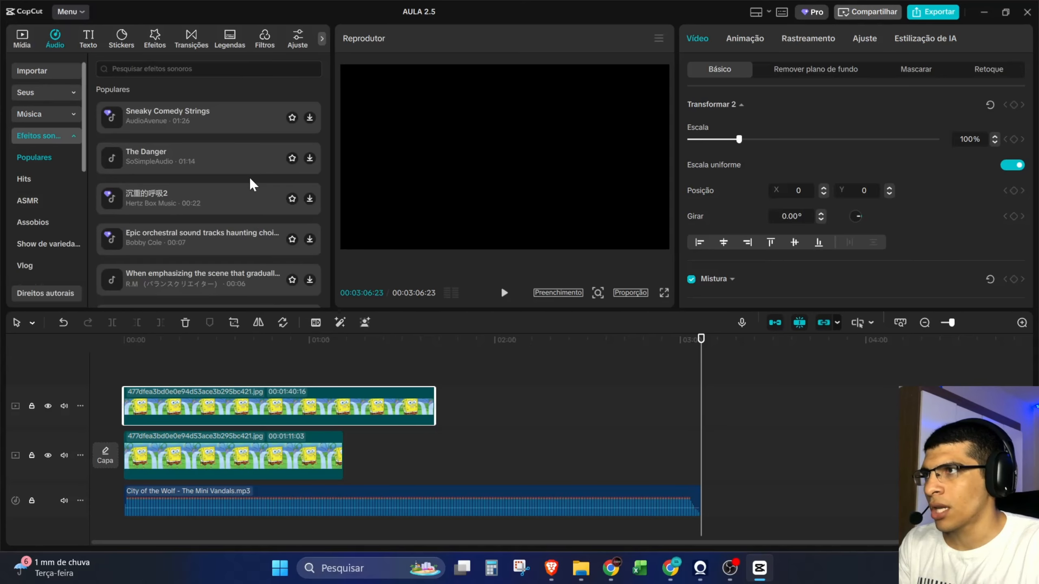
scroll(183, 169, down, 2)
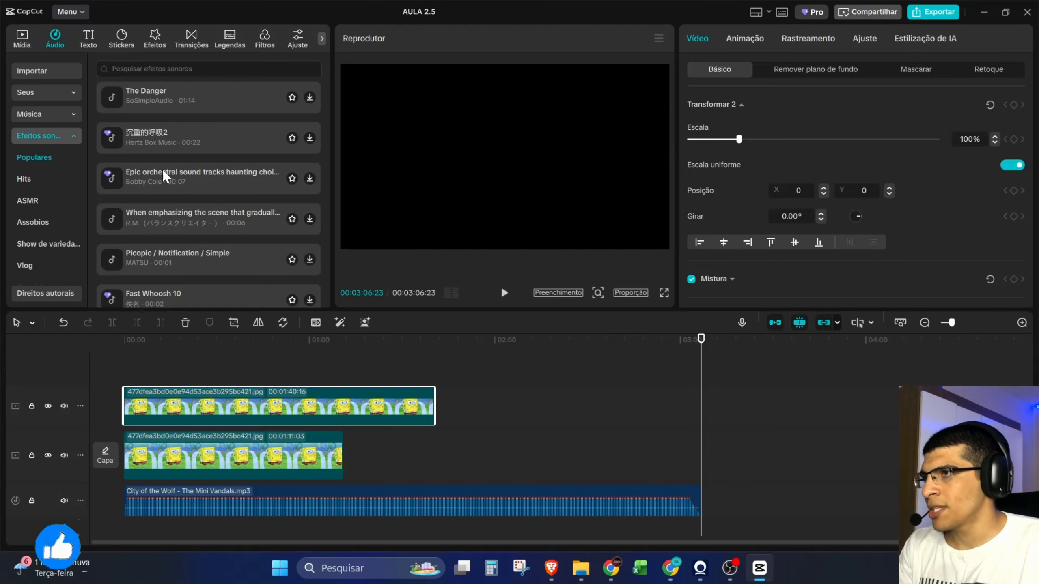
click(176, 224)
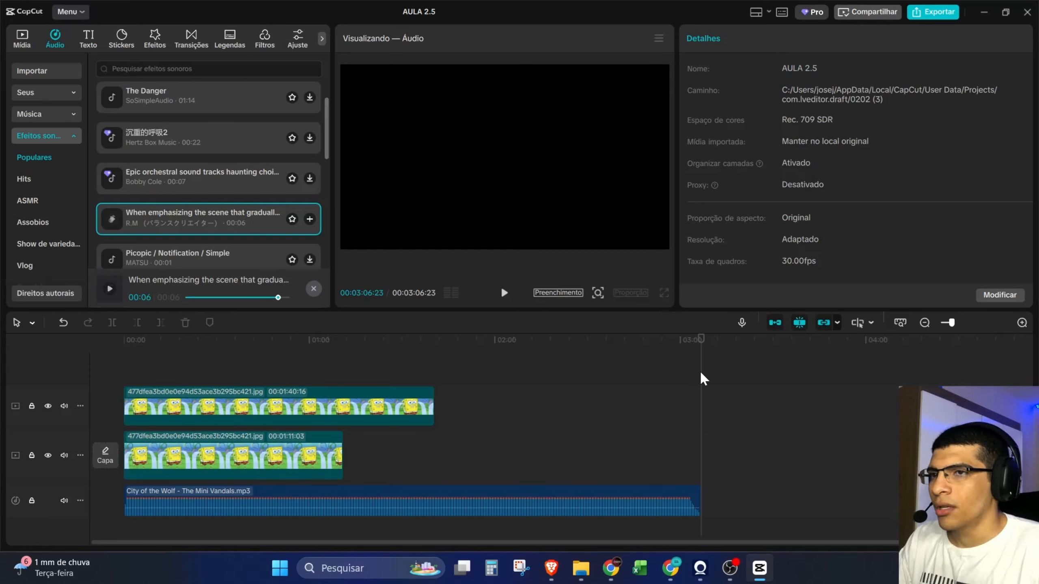
- Move the playhead to 00:01:11:03, the end of the lower SpongeBob clip, and collapse the sound effects categories
click(675, 367)
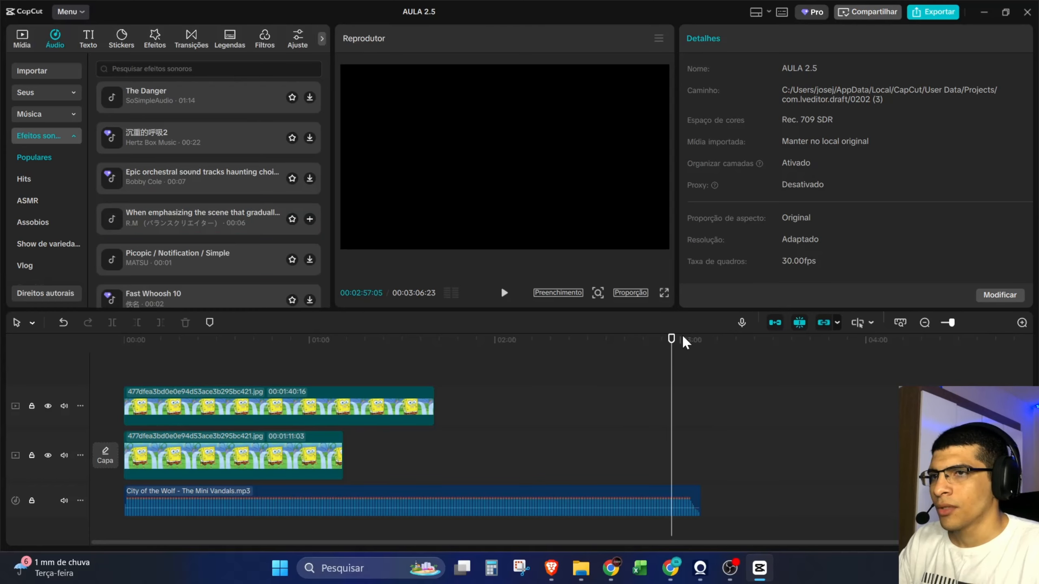
drag(684, 342, 344, 388)
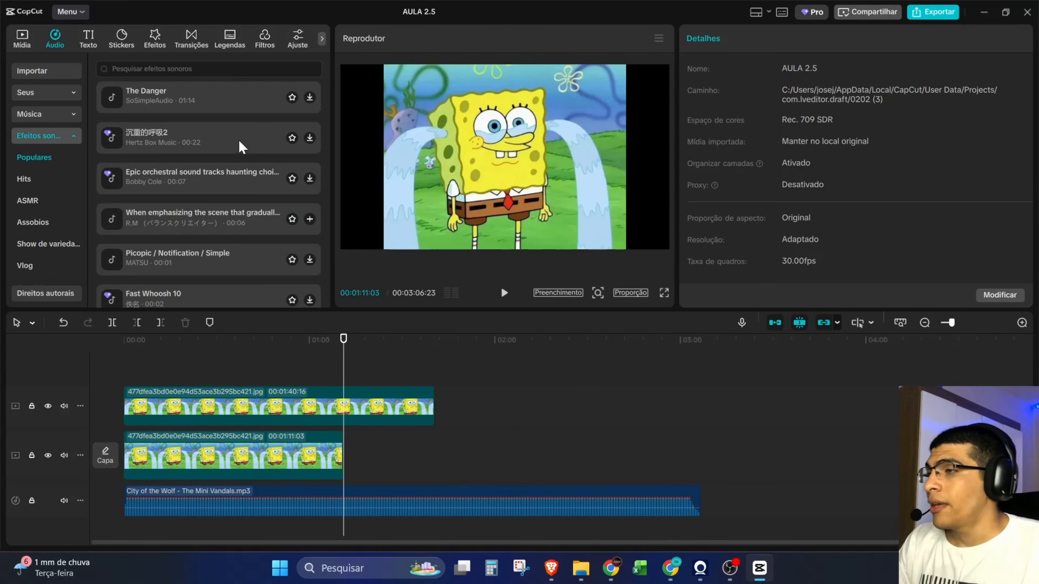
click(39, 141)
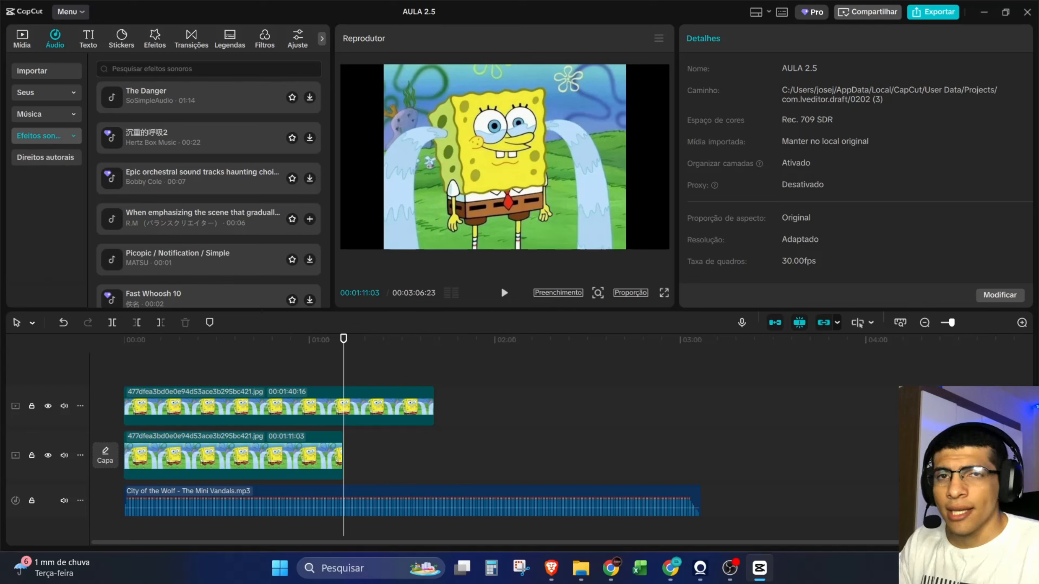
- Add the popular purple text effect with a yellow glow to a new track above the image clips, starting at the playhead
click(90, 45)
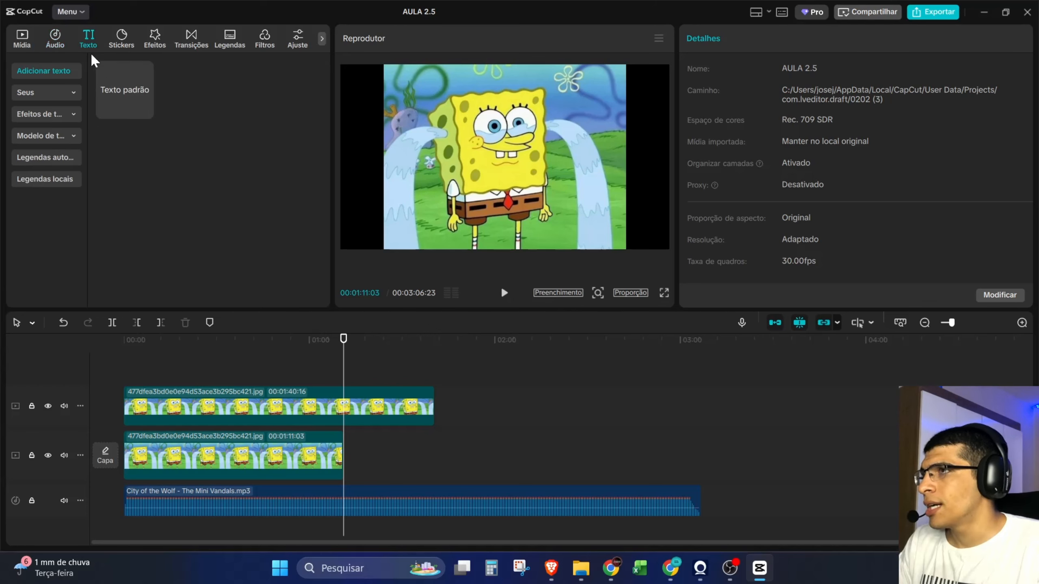
click(48, 118)
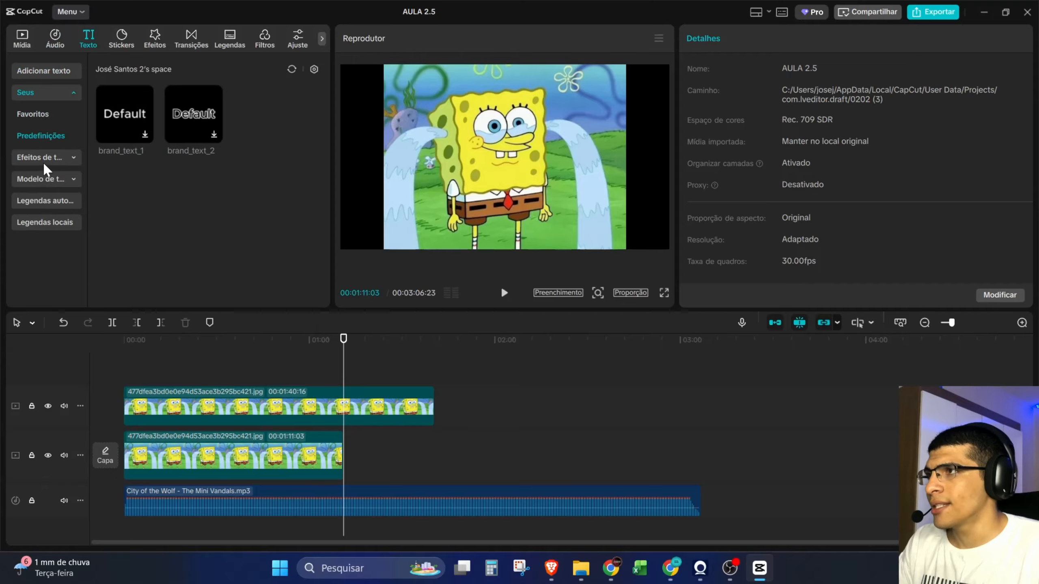
click(36, 93)
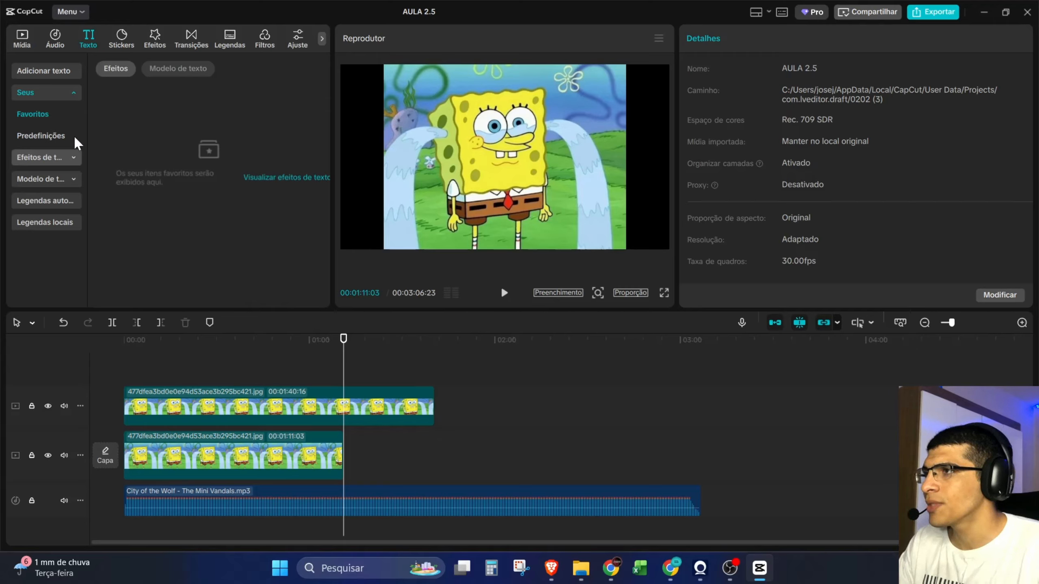
click(61, 158)
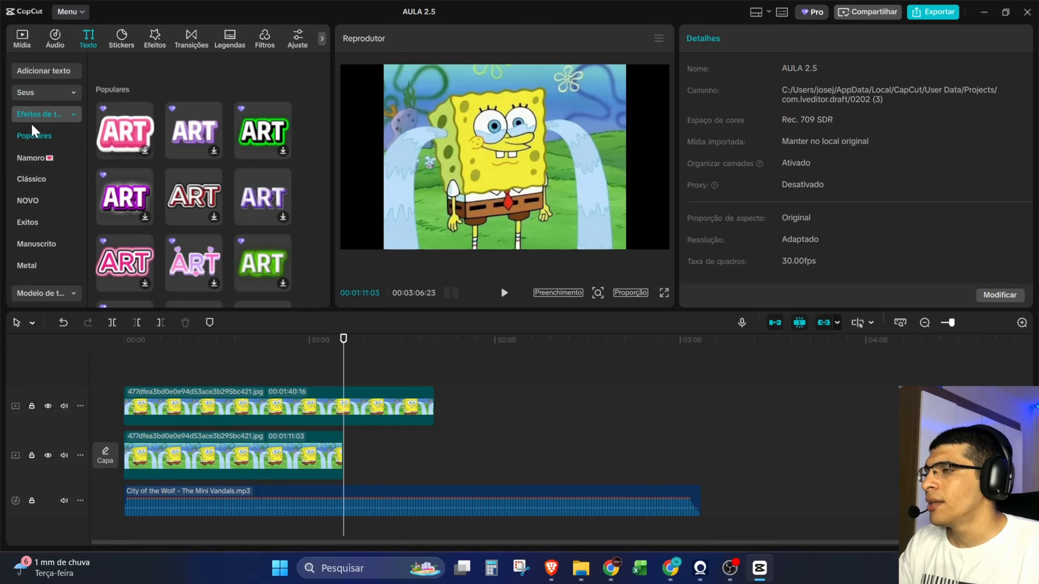
click(61, 114)
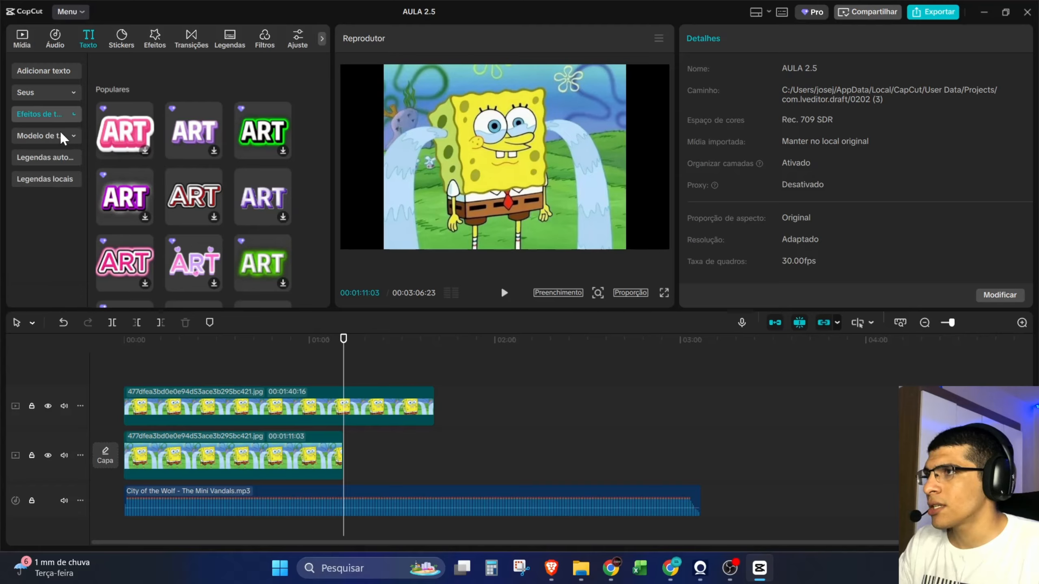
scroll(224, 165, down, 3)
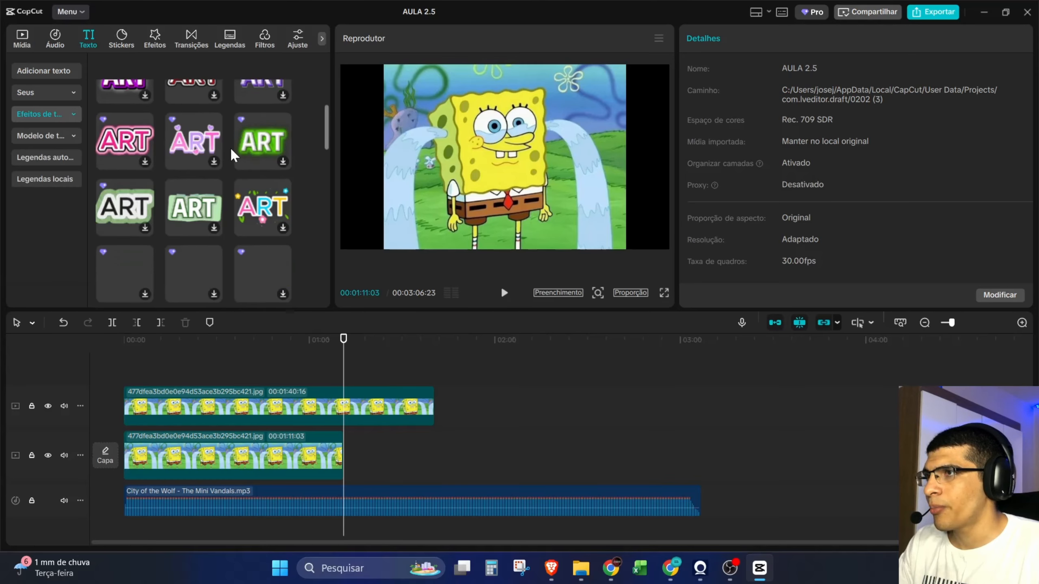
scroll(224, 165, down, 1)
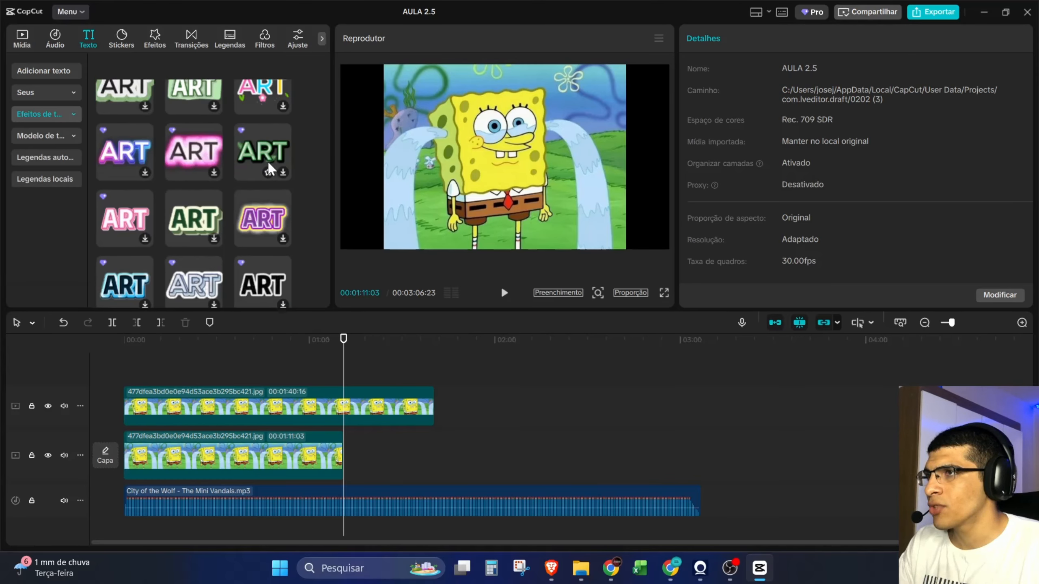
drag(245, 225, 342, 377)
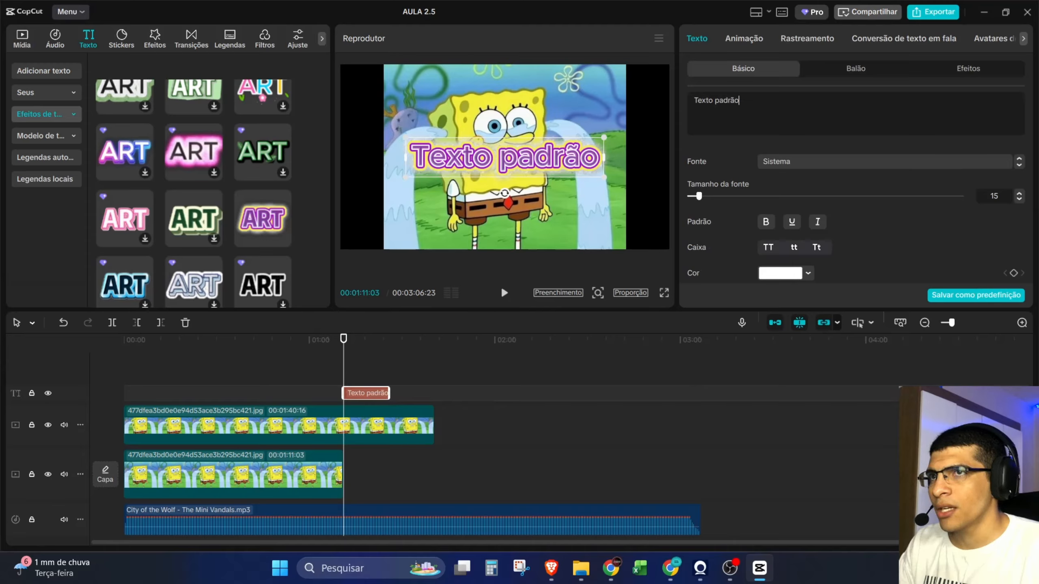
- Replace the default wording of the new text clip with "AULA 2.5"
key(BackSpace)
text(A)
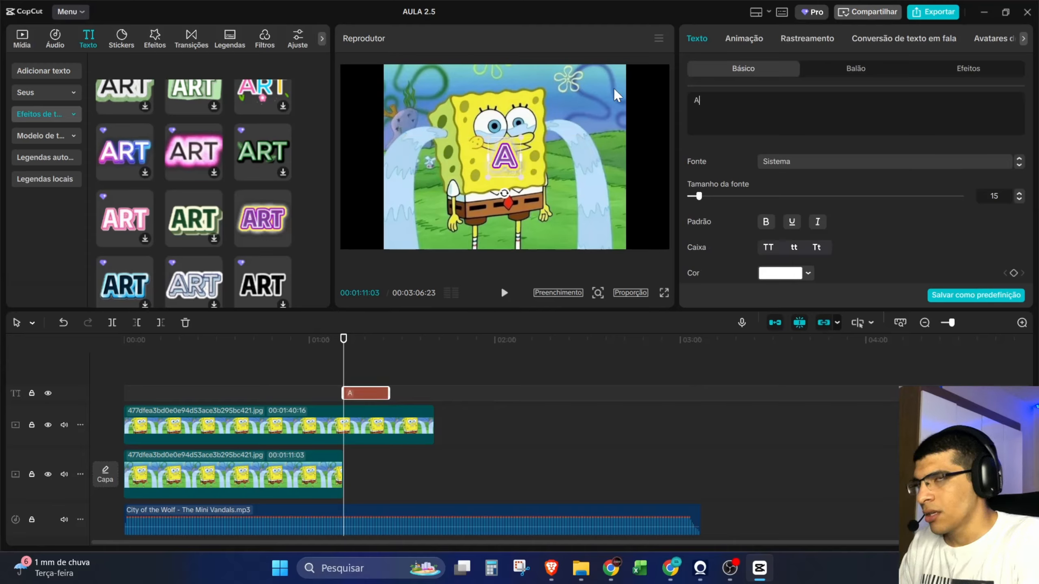
text(ULA )
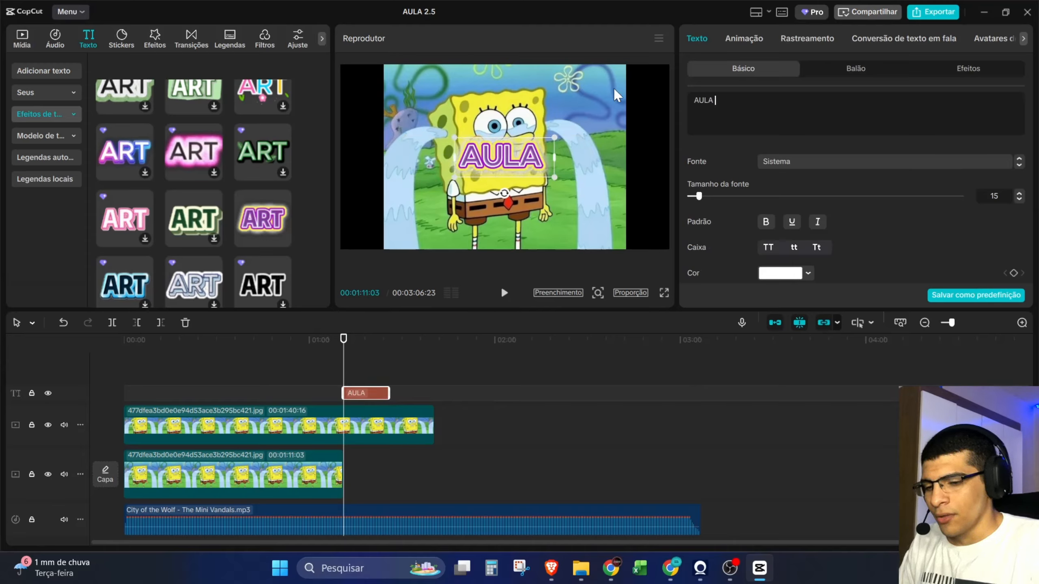
text(2.5)
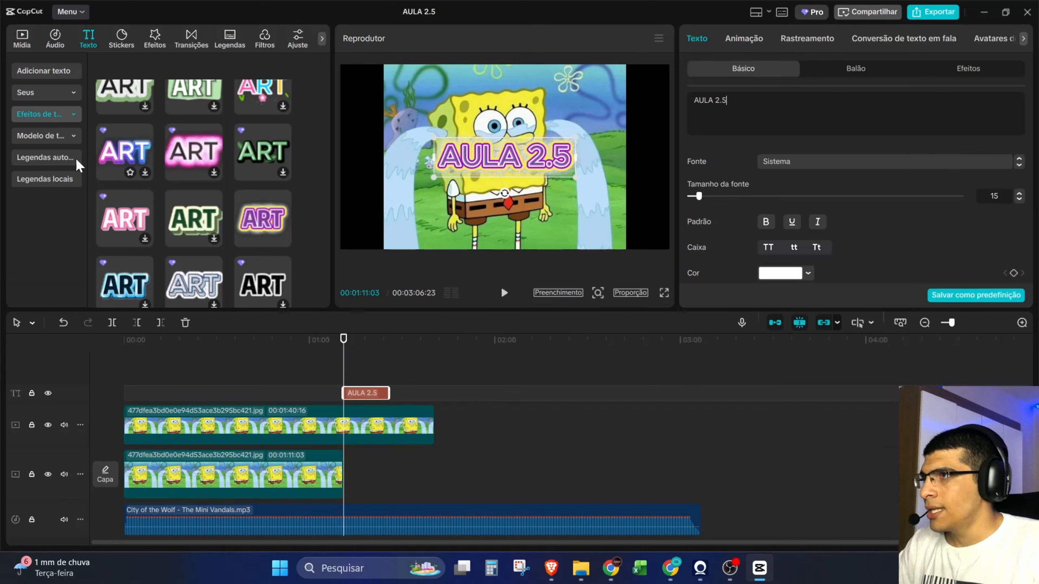
- Browse the popular stickers in the sticker library
scroll(131, 43, down, 1)
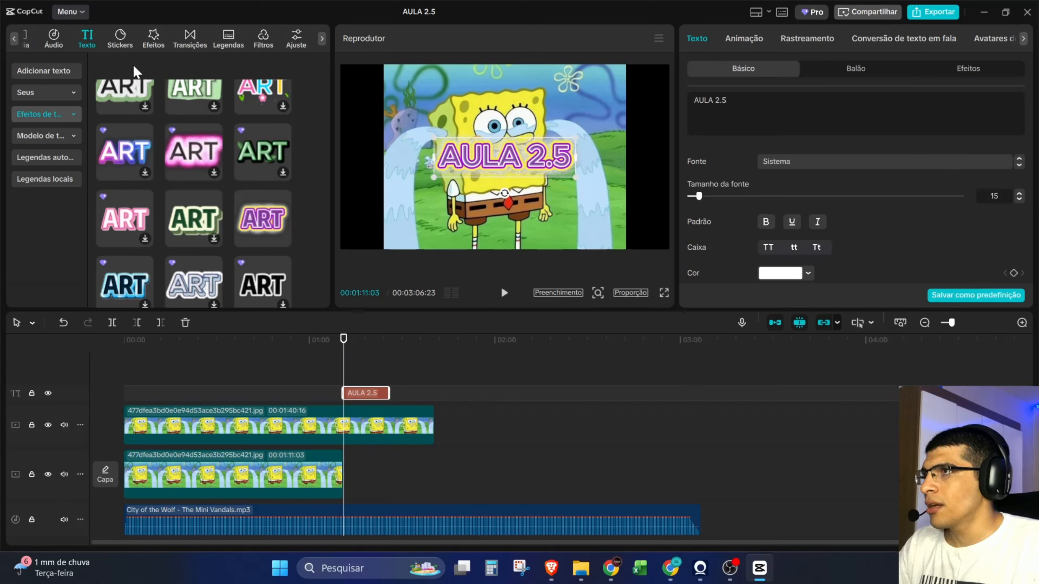
click(120, 41)
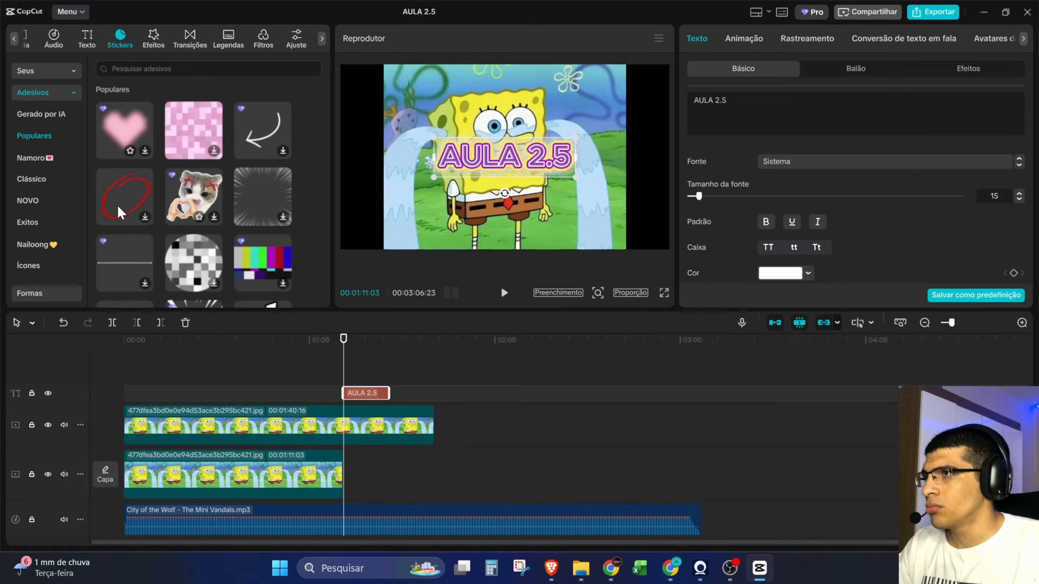
scroll(118, 207, down, 3)
scroll(245, 179, down, 2)
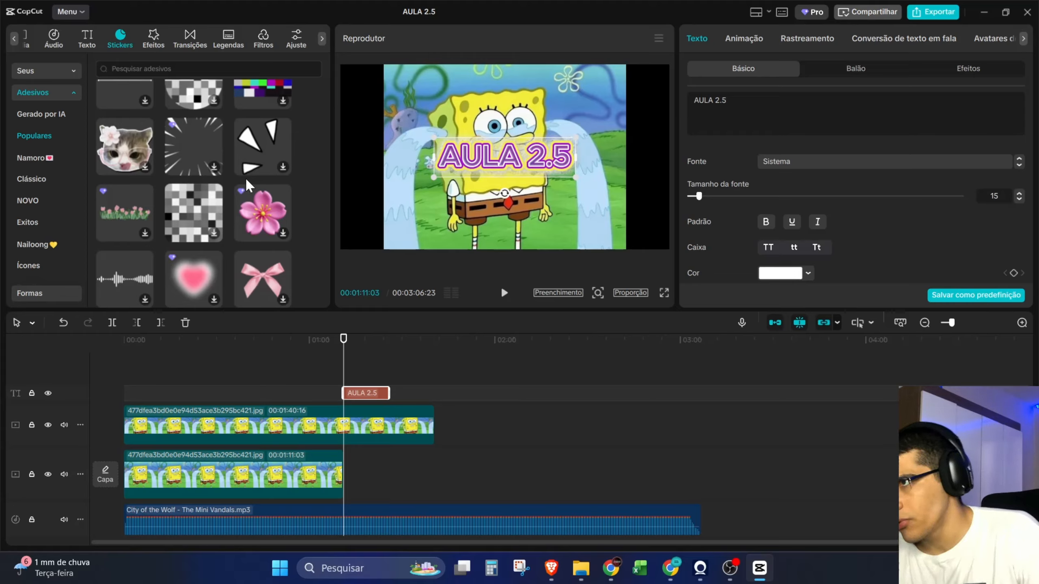
scroll(200, 254, down, 2)
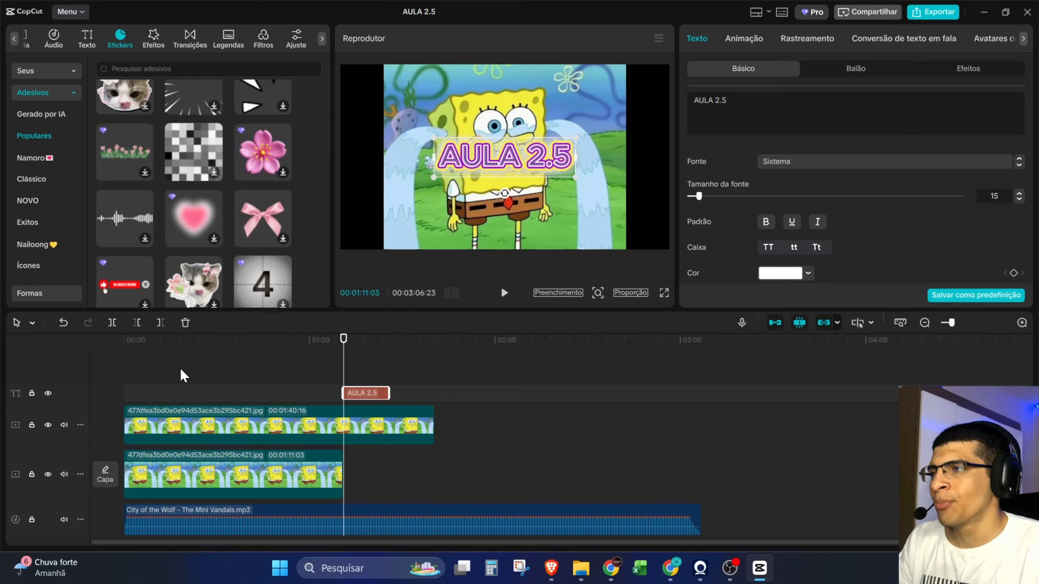
- Preview the popular Bandeirinhas video effect in the player without adding it to the timeline
click(153, 38)
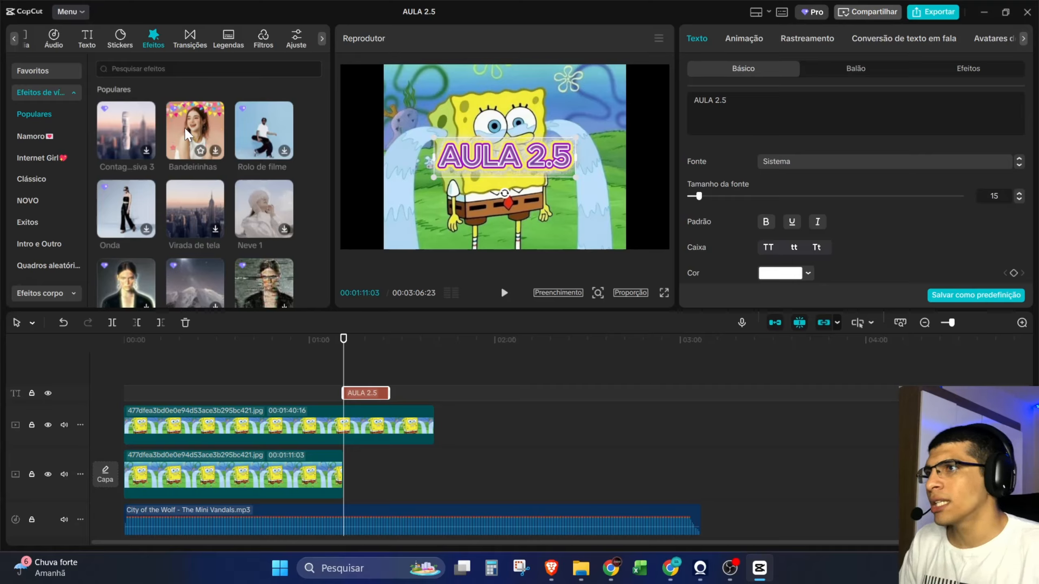
click(184, 156)
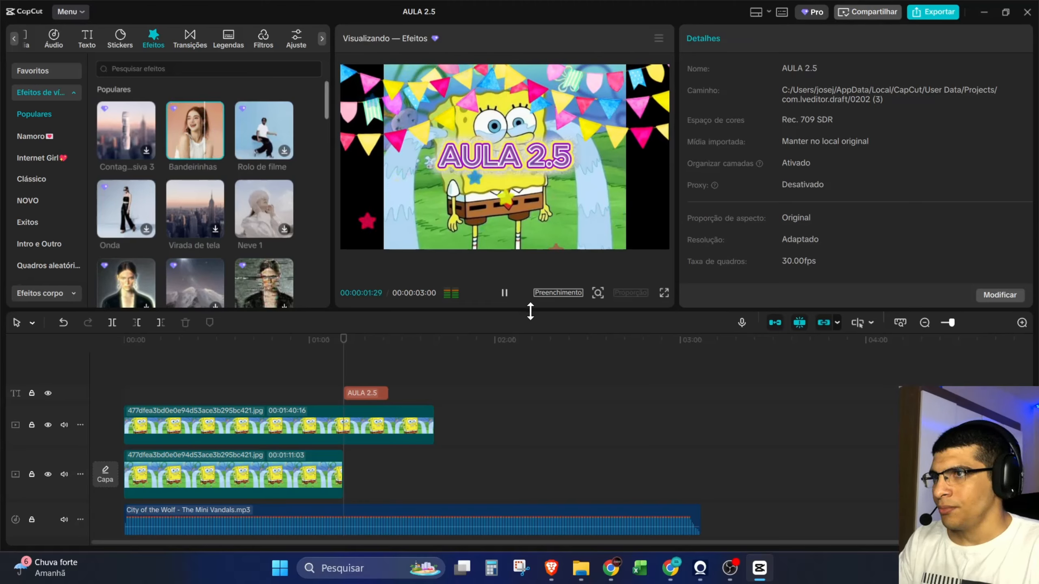
click(510, 297)
- Lower the "City of the Wolf" music clip's volume to -∞ dB and show the popular transitions
click(373, 523)
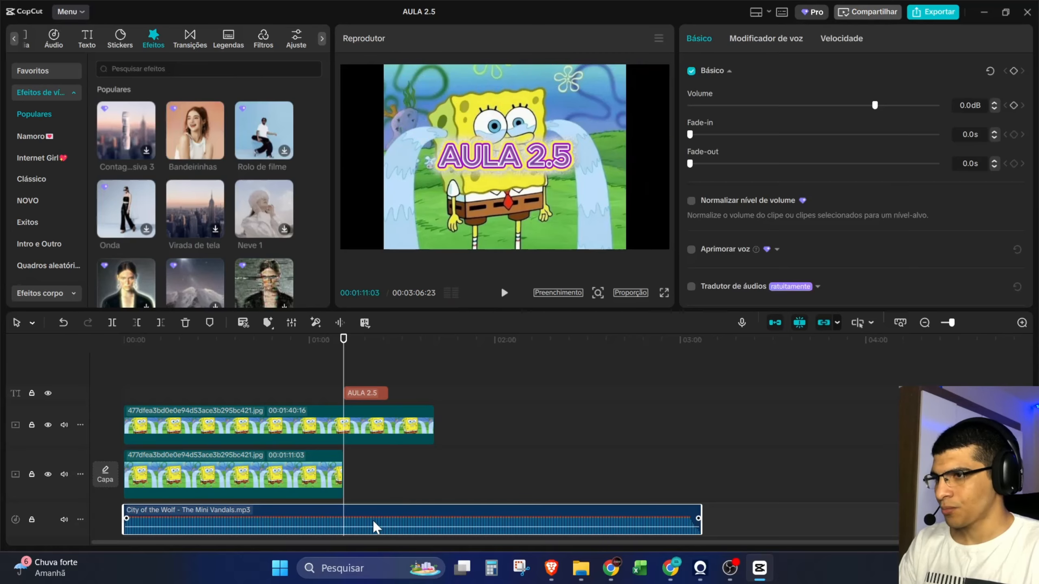
drag(379, 528, 381, 535)
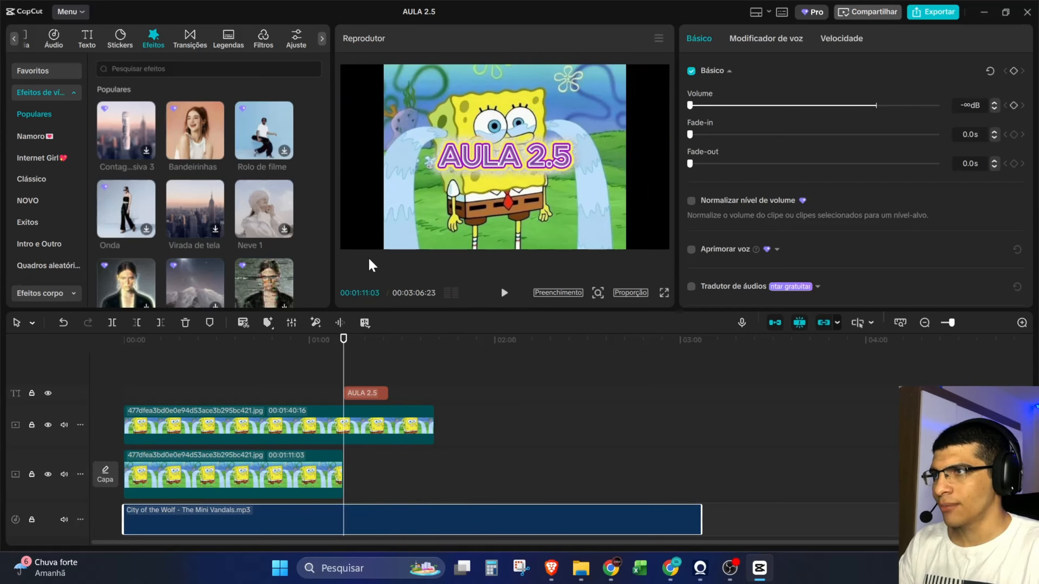
click(172, 41)
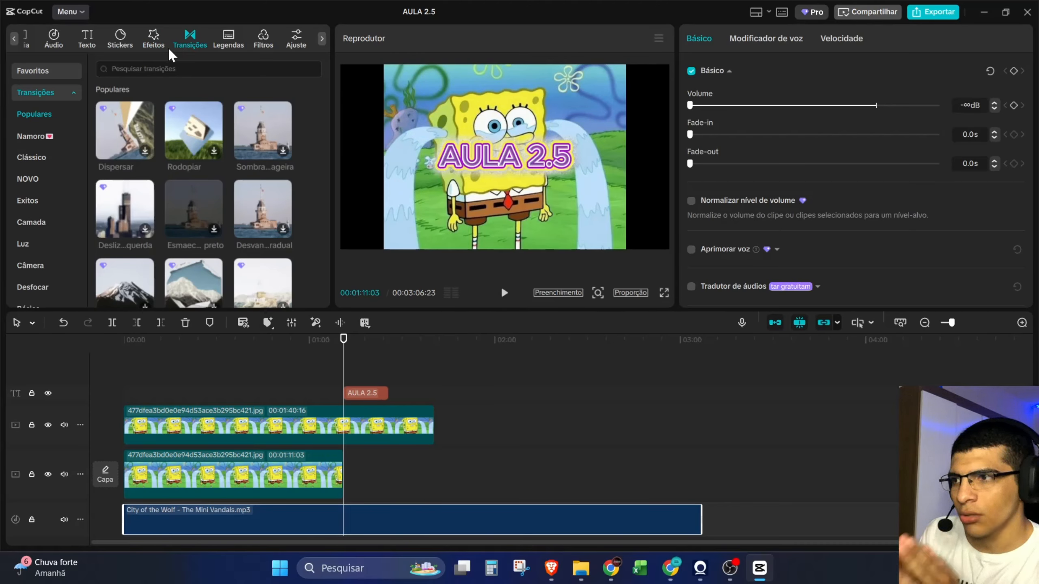
- Undo the latest timeline edits, and redo them
click(276, 430)
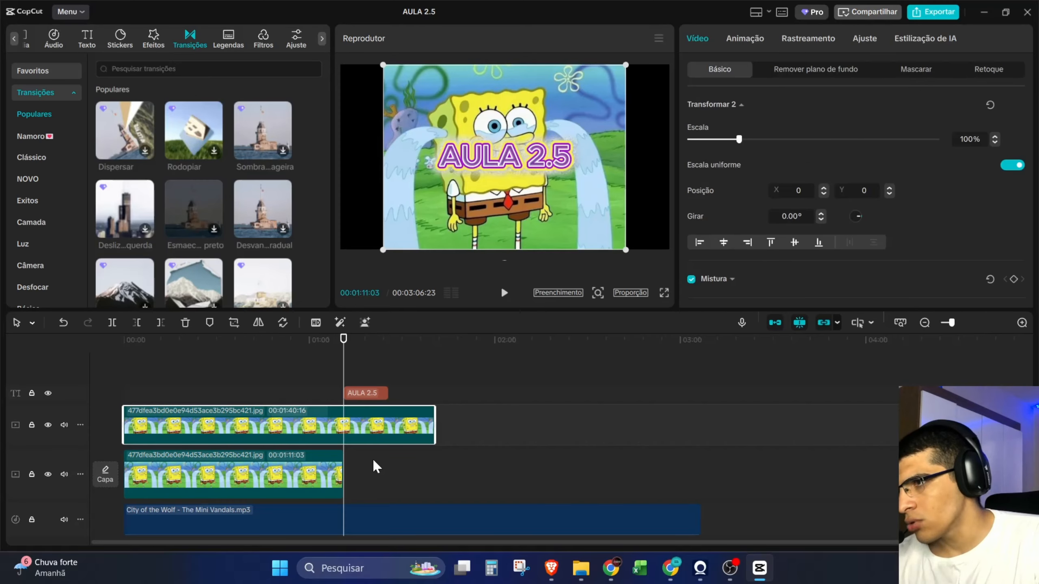
key(ctrl+z)
key(ctrl+z)
key(ctrl+z)
key(ctrl+z)
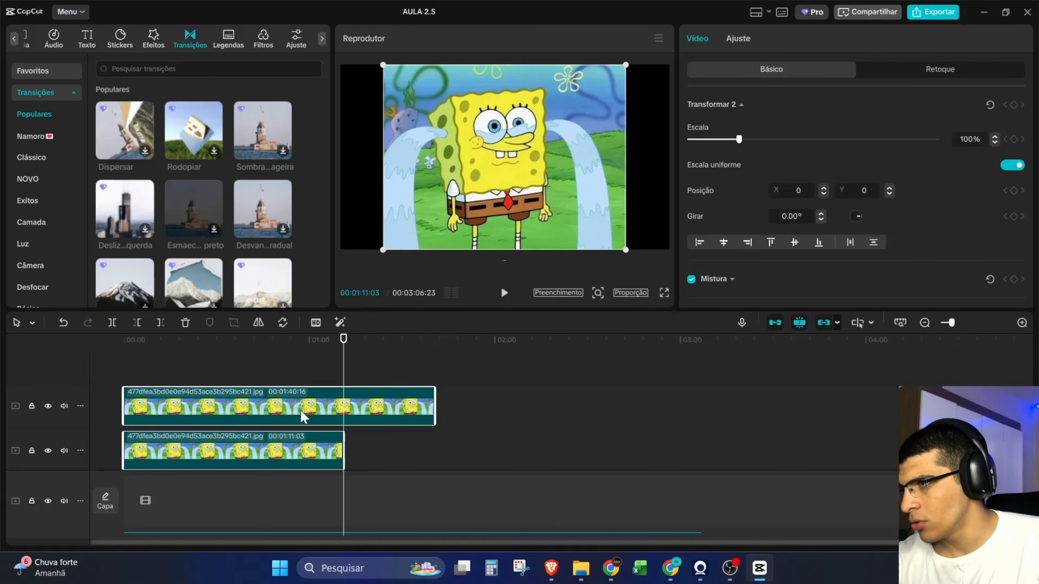
key(ctrl+shift+z)
key(ctrl+shift+z)
key(ctrl+shift+z)
key(ctrl+shift+z)
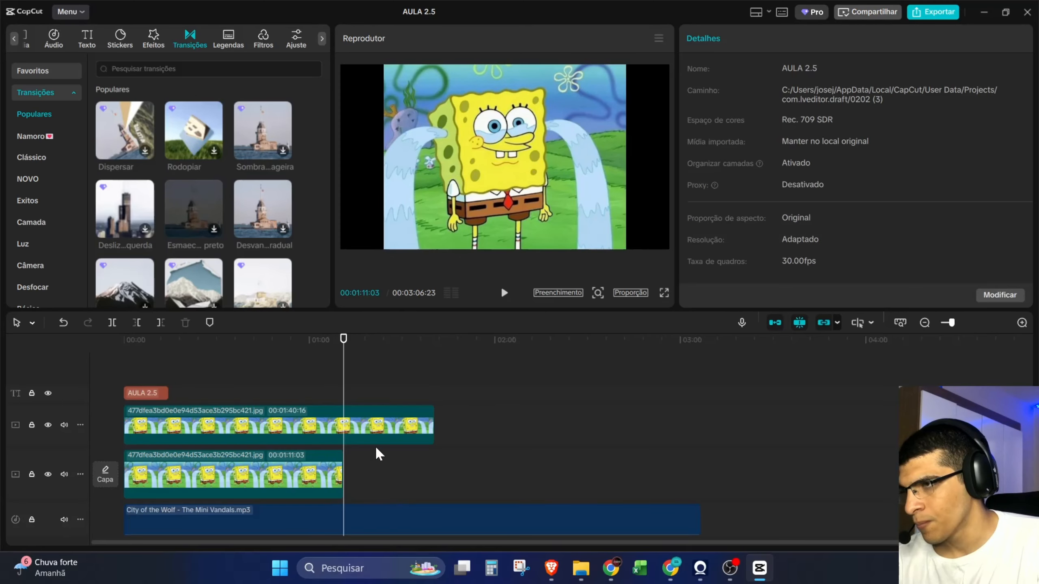
- Place the upper SpongeBob clip directly after the lower one on the main track and add the fade-to-black transition at their cut
drag(368, 430, 586, 489)
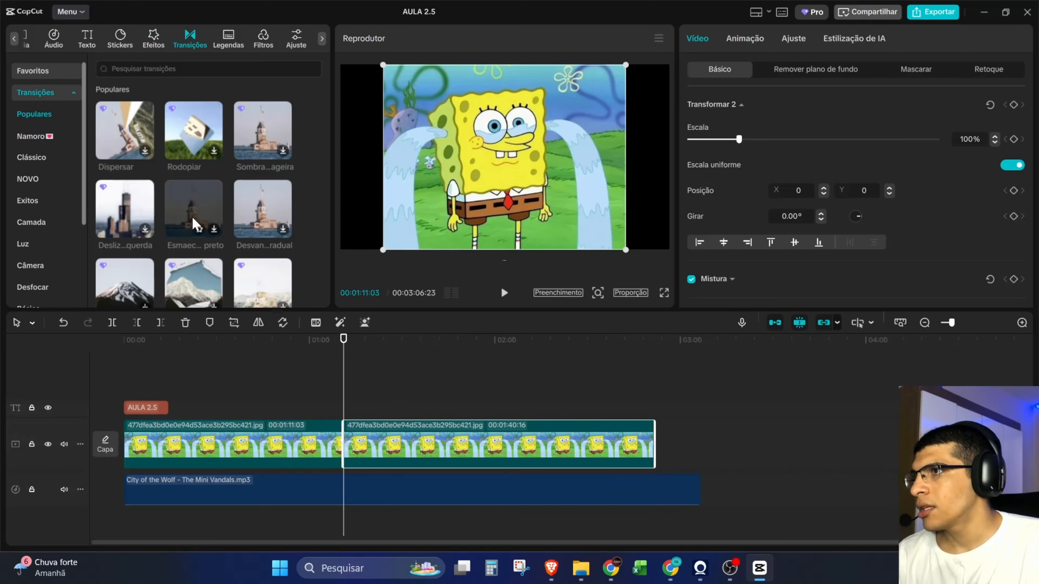
drag(193, 201, 342, 450)
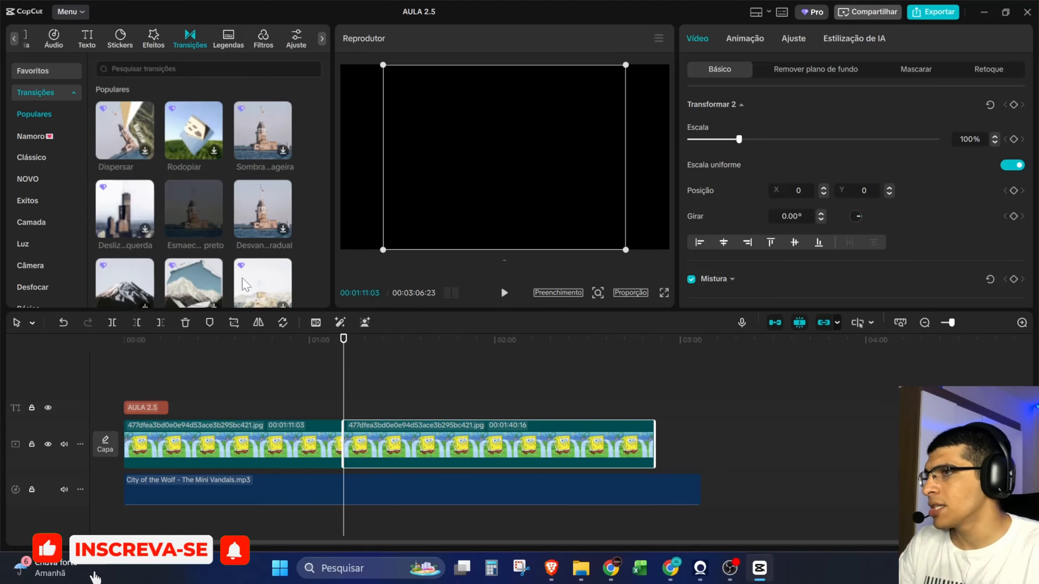
- Play the timeline across the cut between the two SpongeBob clips to check the fade-to-black transition
click(318, 403)
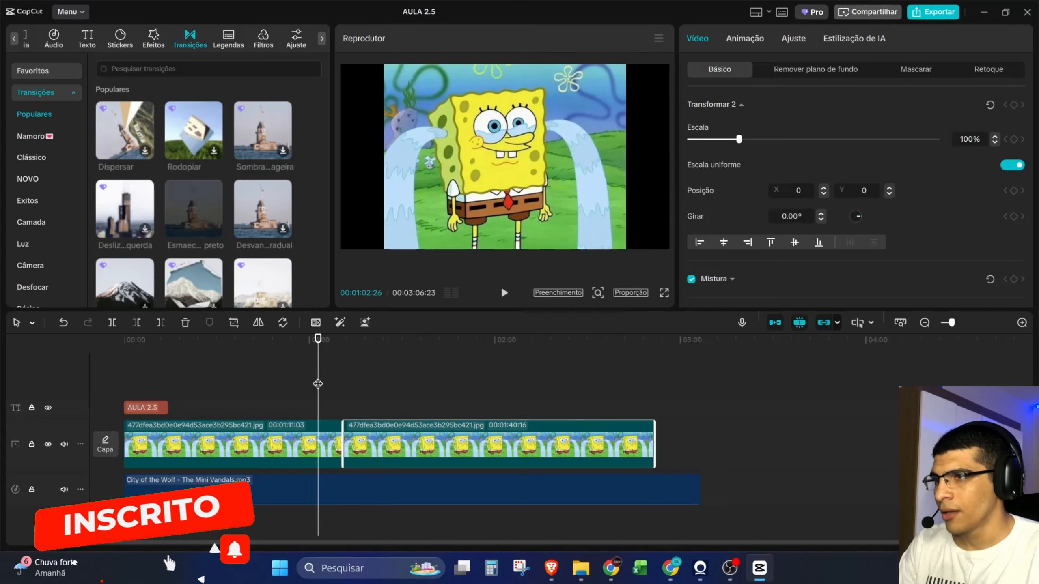
drag(317, 383, 337, 385)
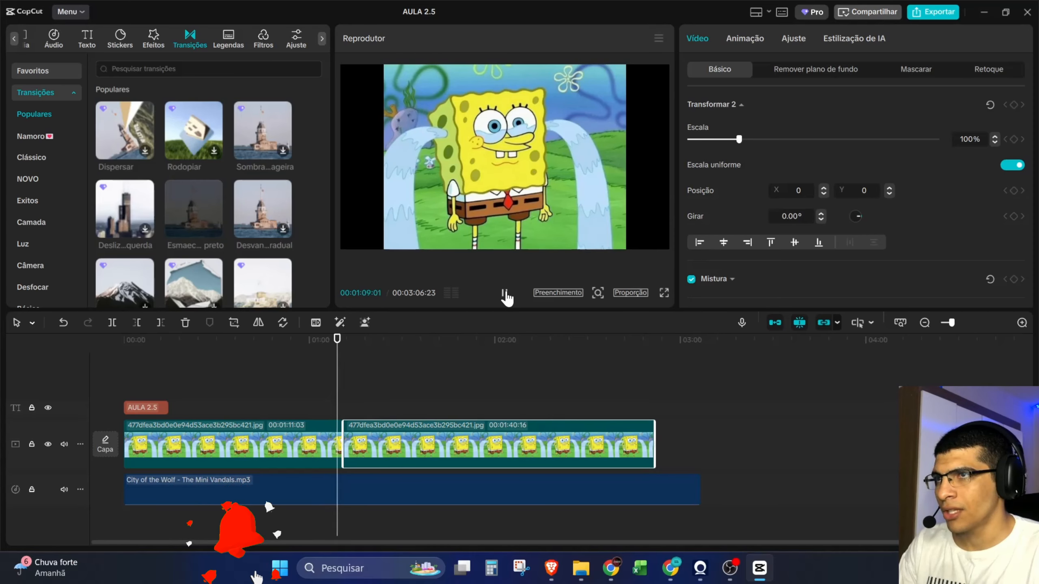
click(505, 293)
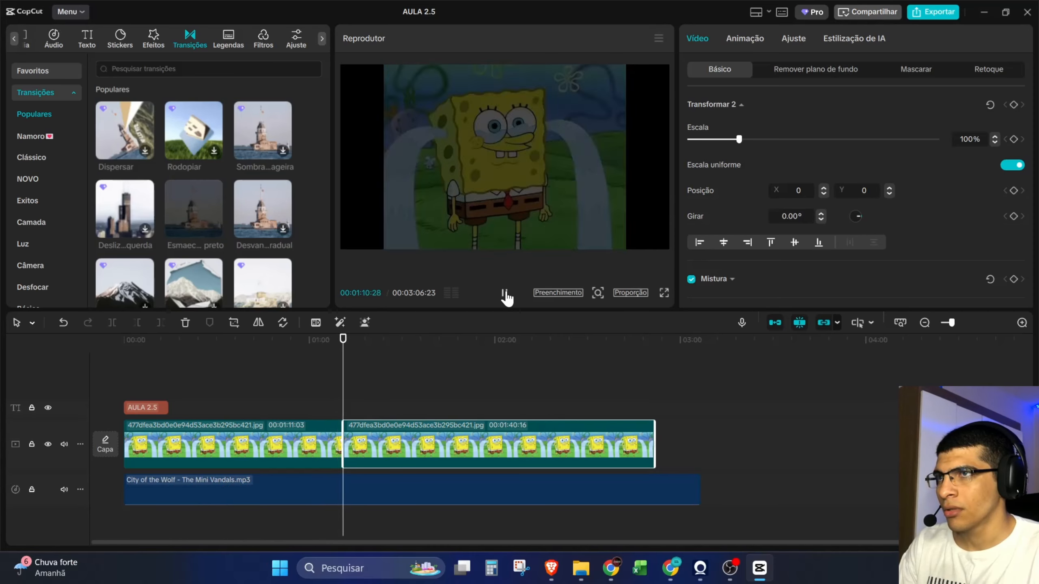
click(505, 293)
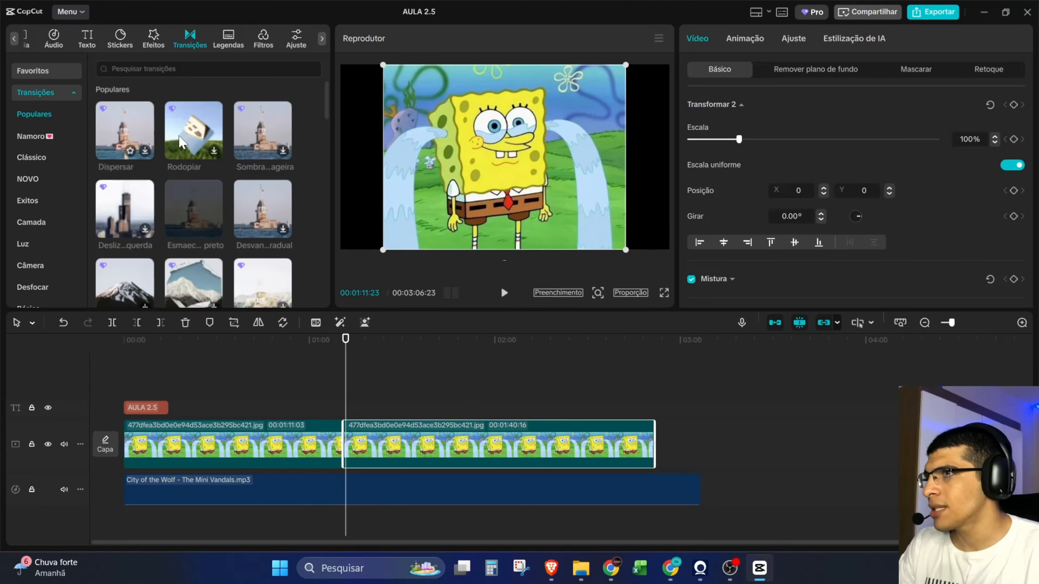
- Replace the transition at the cut with Rodopiar, accepting duplicated frames, and play it back
drag(189, 139, 341, 444)
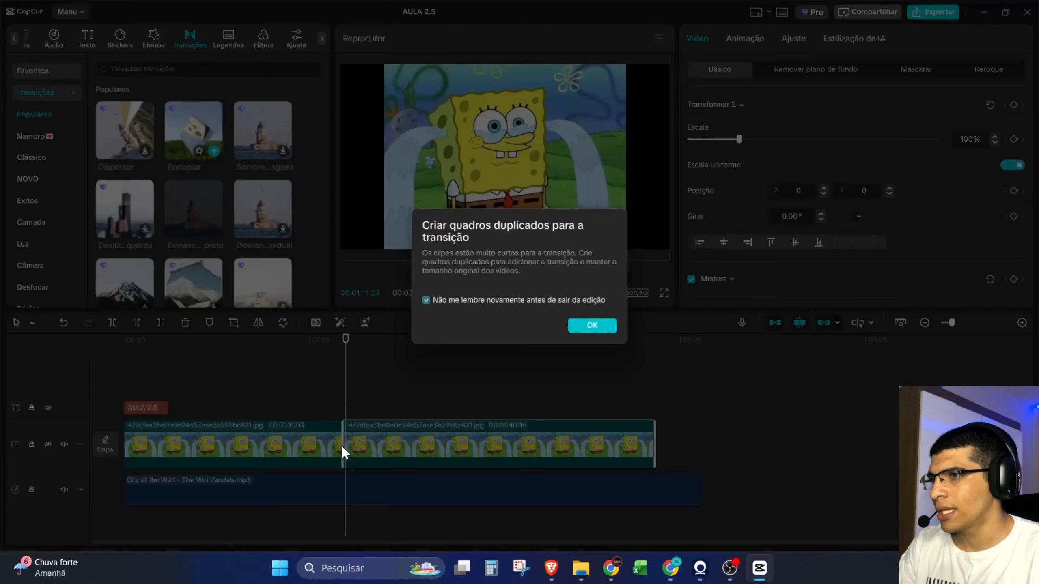
click(574, 327)
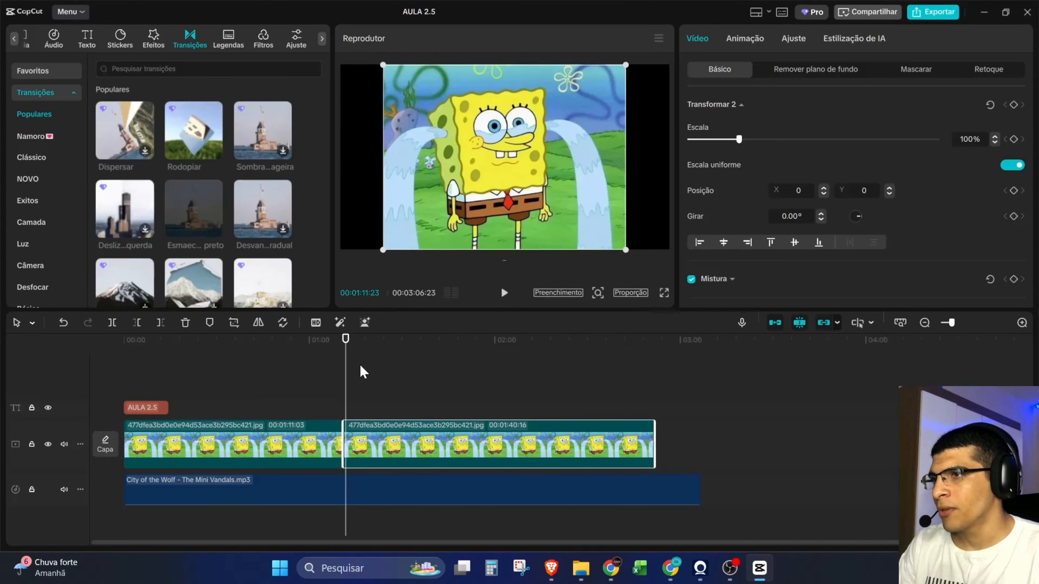
click(330, 370)
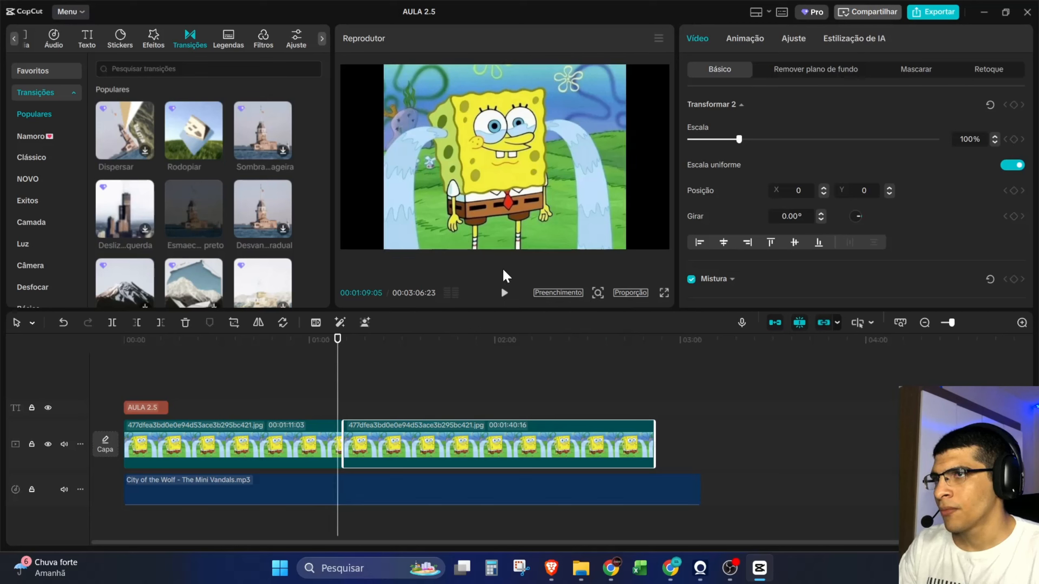
click(504, 293)
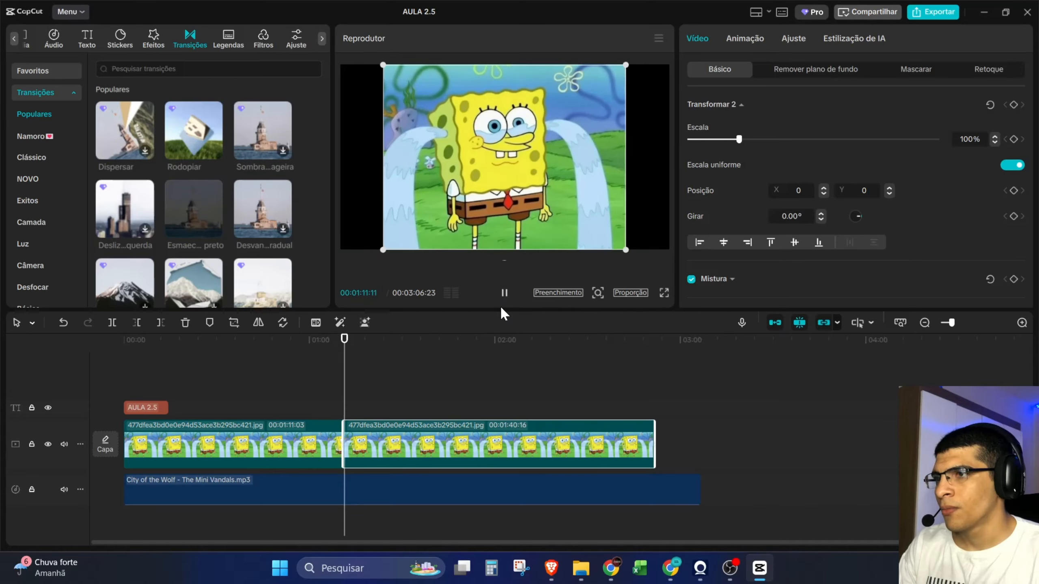
click(504, 293)
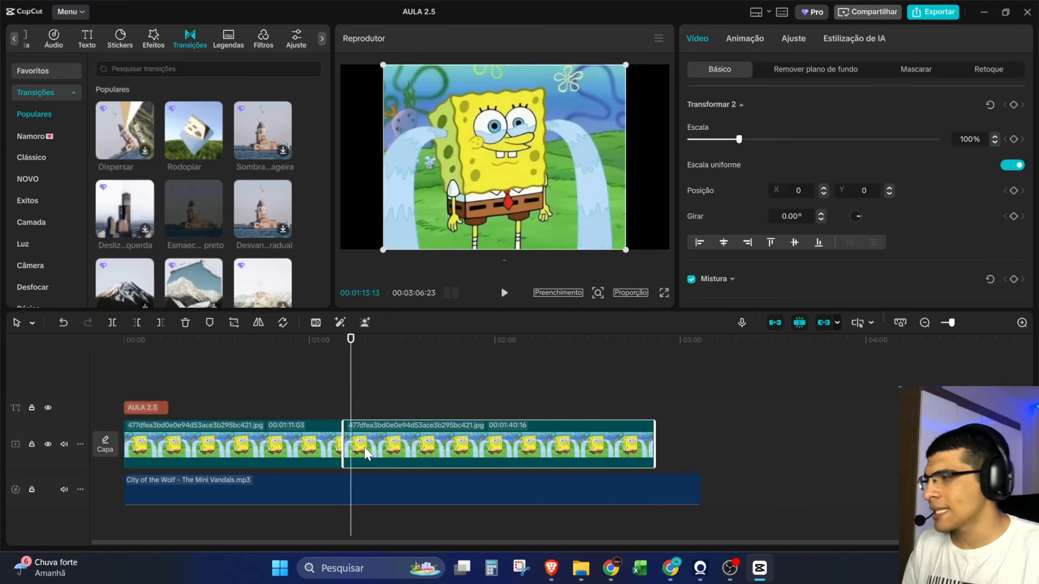
- Increase the duration of the Rodopiar transition between the two SpongeBob clips
scroll(364, 463, up, 3)
scroll(361, 491, up, 3)
click(348, 395)
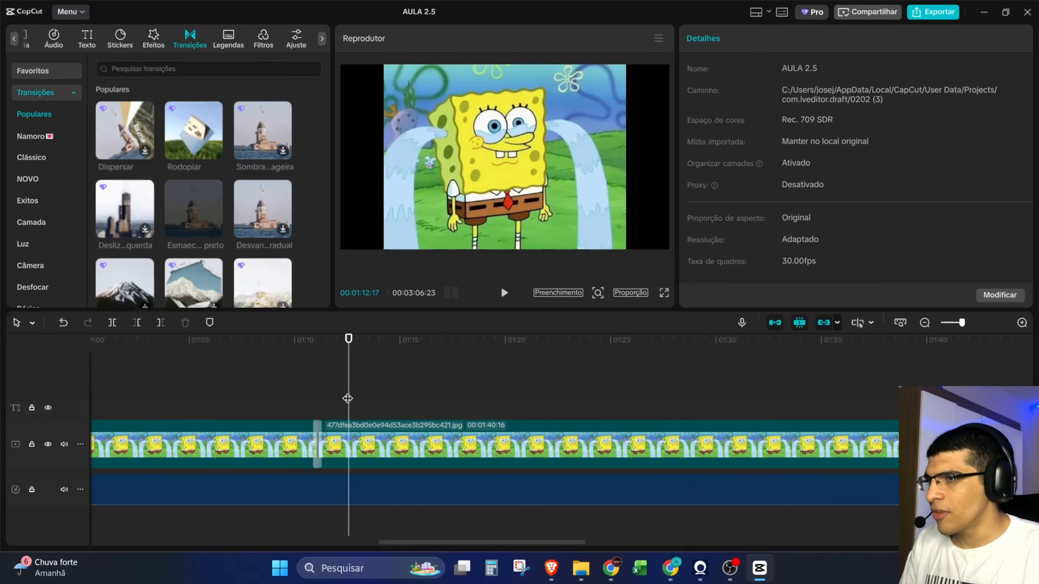
click(318, 435)
drag(719, 129, 828, 132)
- Play back the lengthened Rodopiar transition from before the cut, and view the automatic captions settings
click(295, 361)
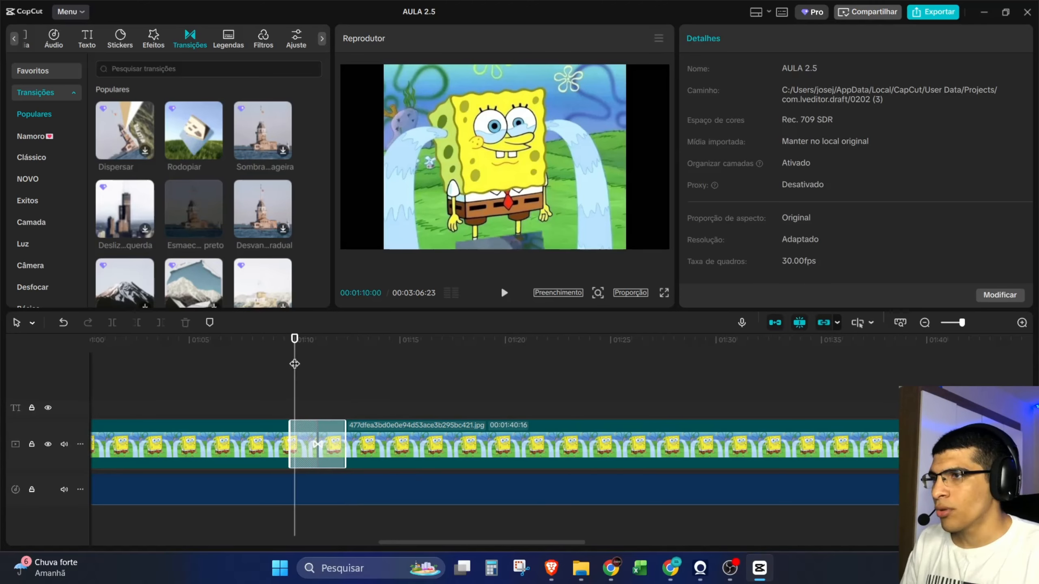
drag(295, 361, 267, 354)
click(496, 293)
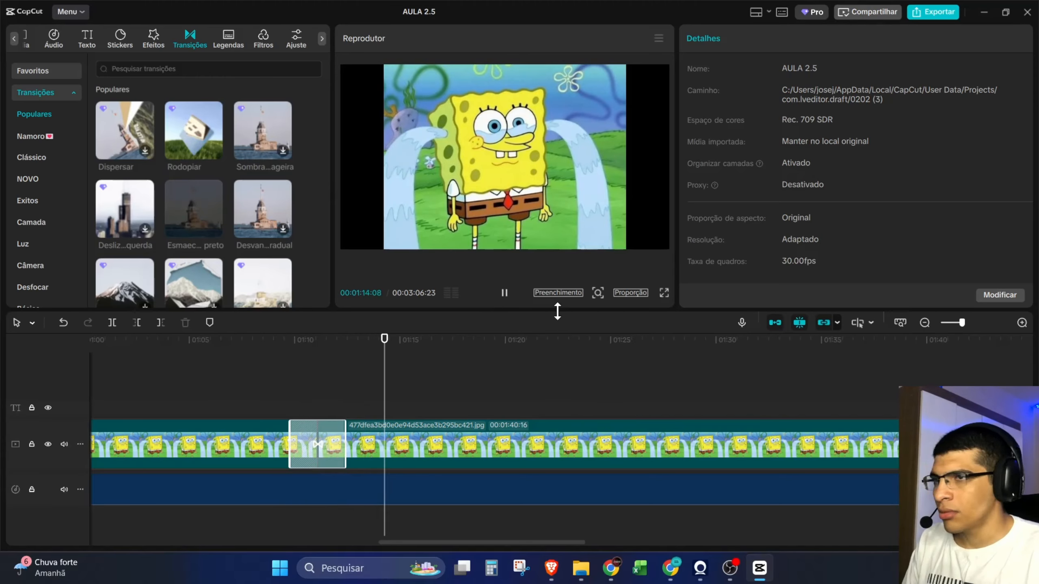
click(505, 293)
click(232, 36)
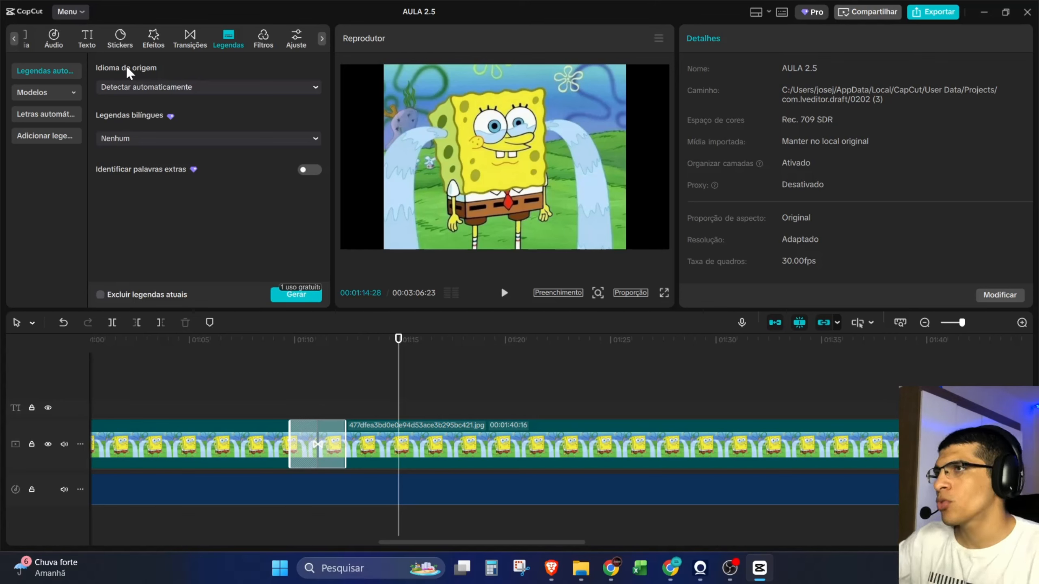
- Try the Aprimorar filter above the second SpongeBob clip, and replace it with the Saturação vibrante filter
click(263, 39)
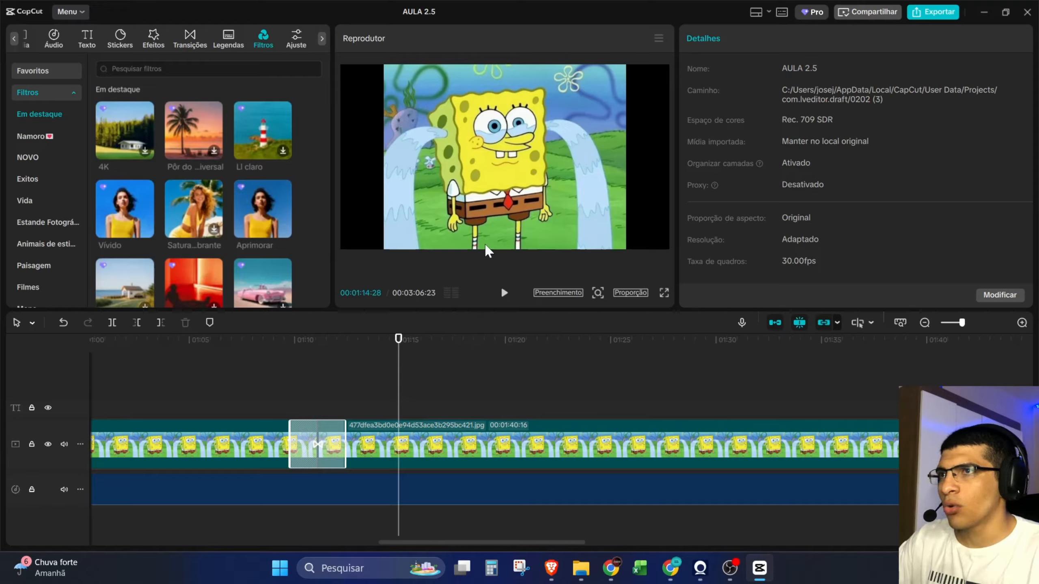
drag(265, 227, 383, 422)
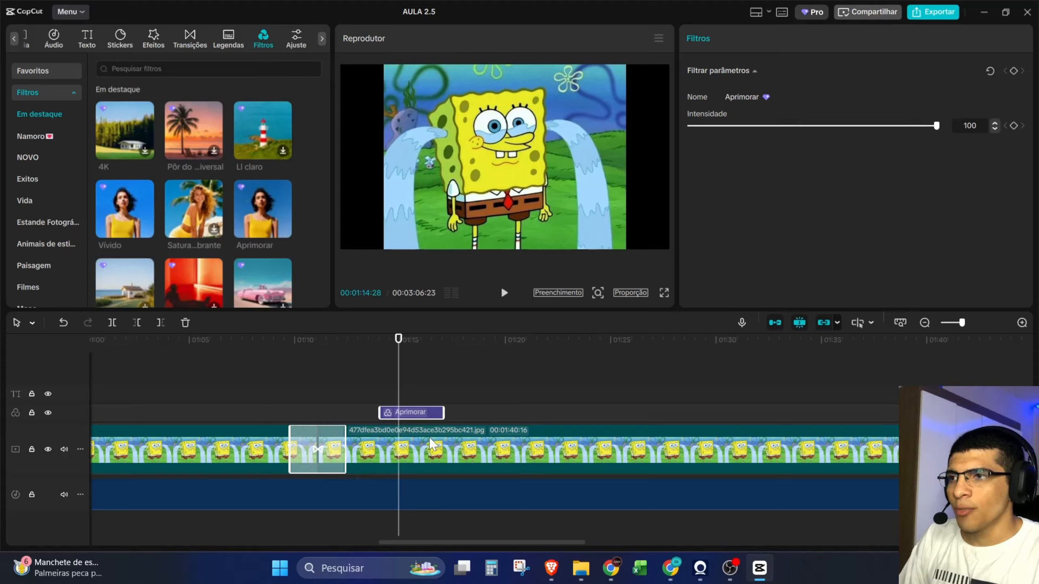
key(Delete)
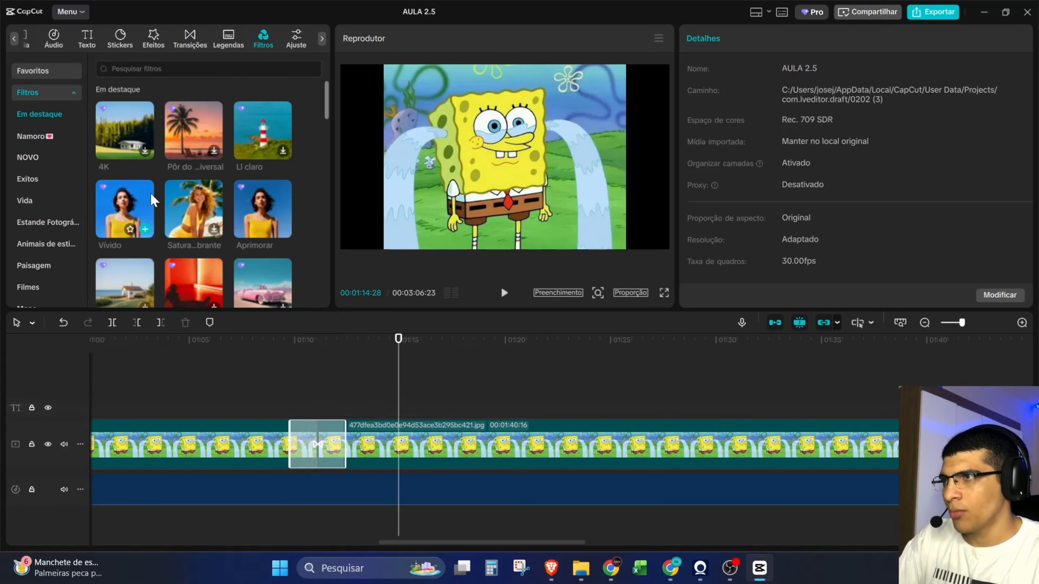
drag(190, 201, 383, 411)
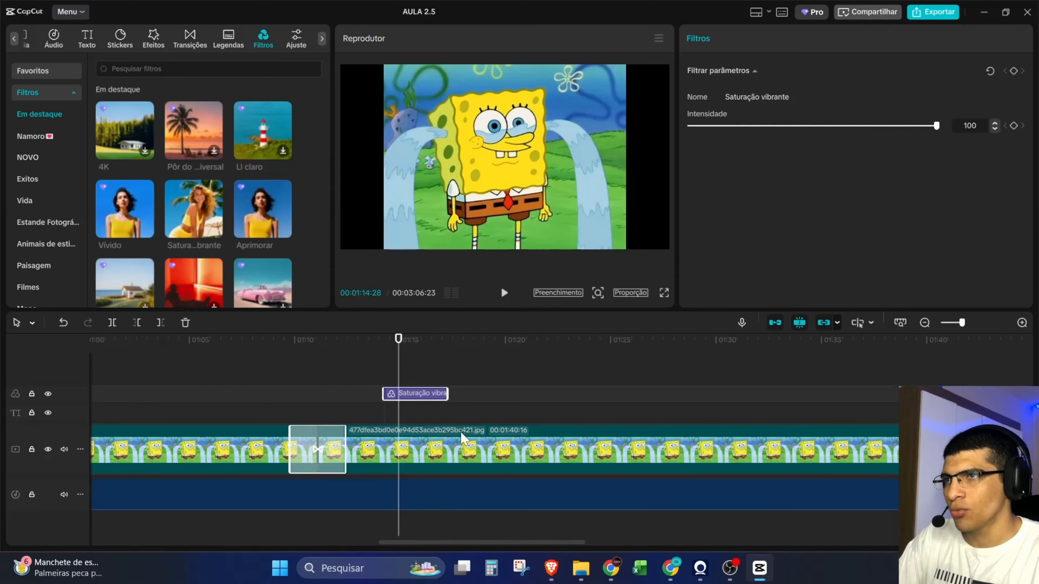
- Look through the custom adjustment and saved preset sections, and return to the featured filters
click(297, 39)
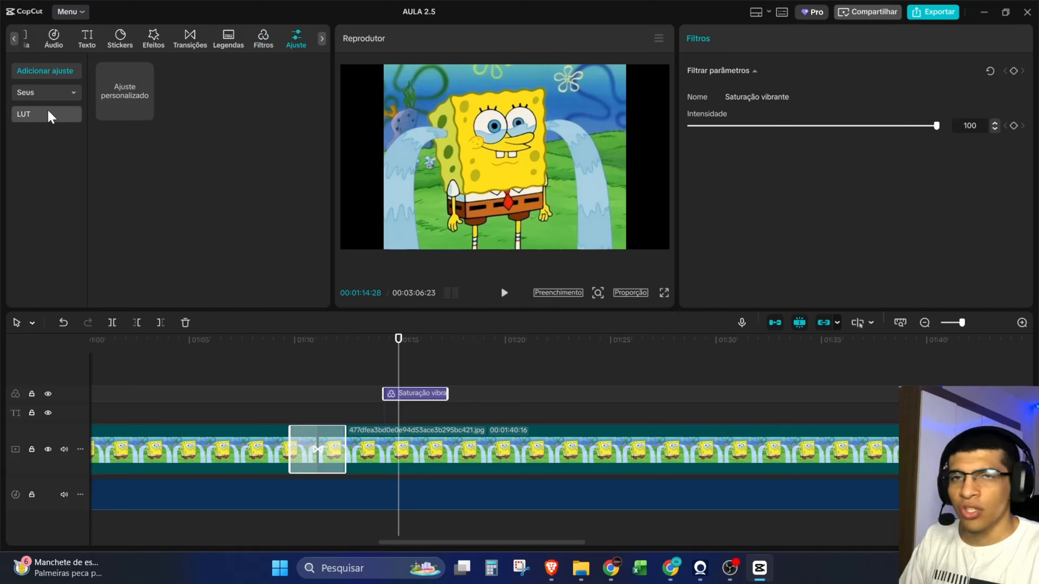
click(41, 97)
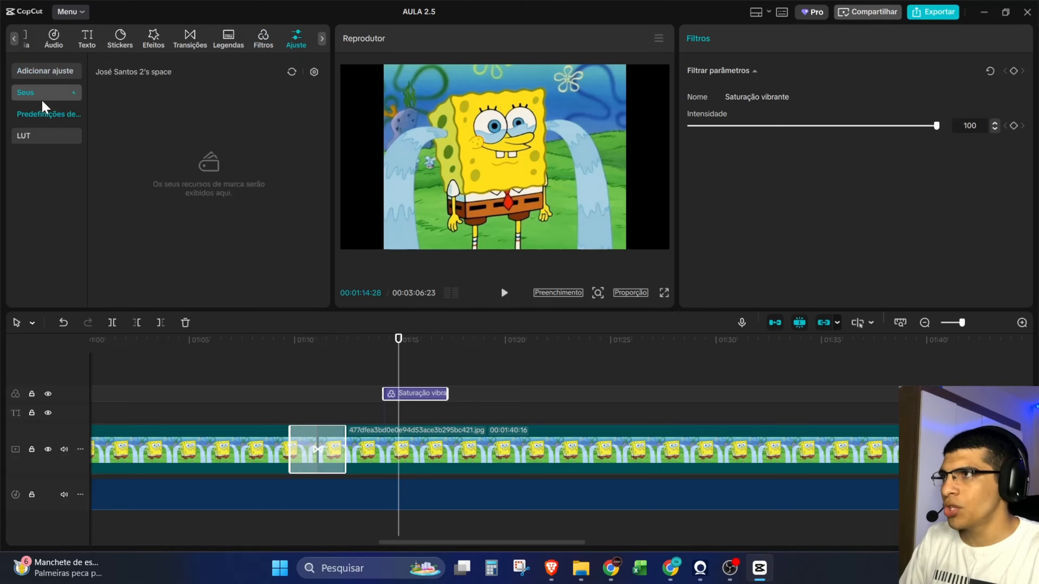
click(48, 78)
click(257, 39)
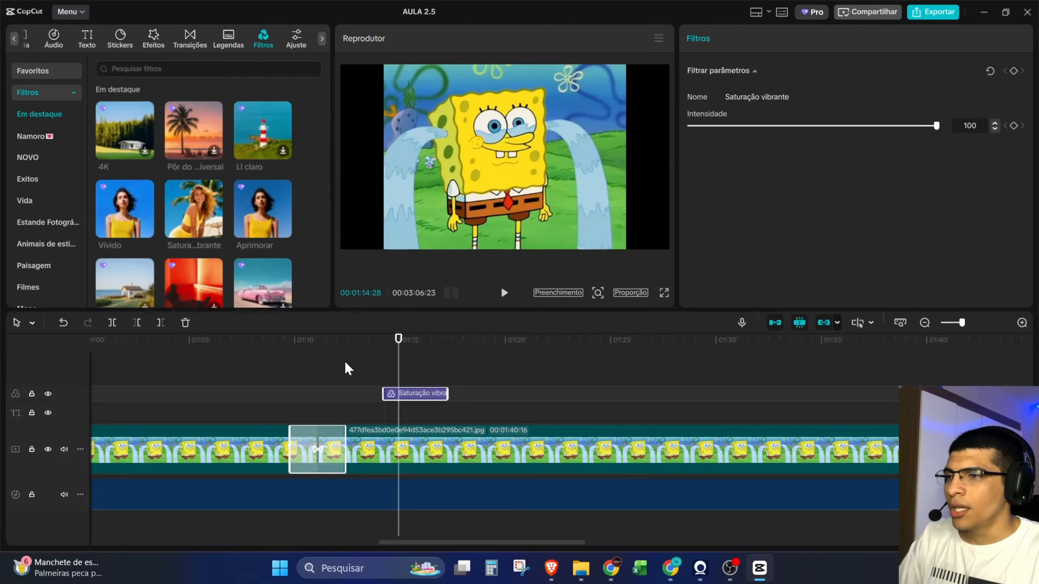
- View the workspace layout options, and look through the timeline keyboard shortcuts list before closing it
click(764, 15)
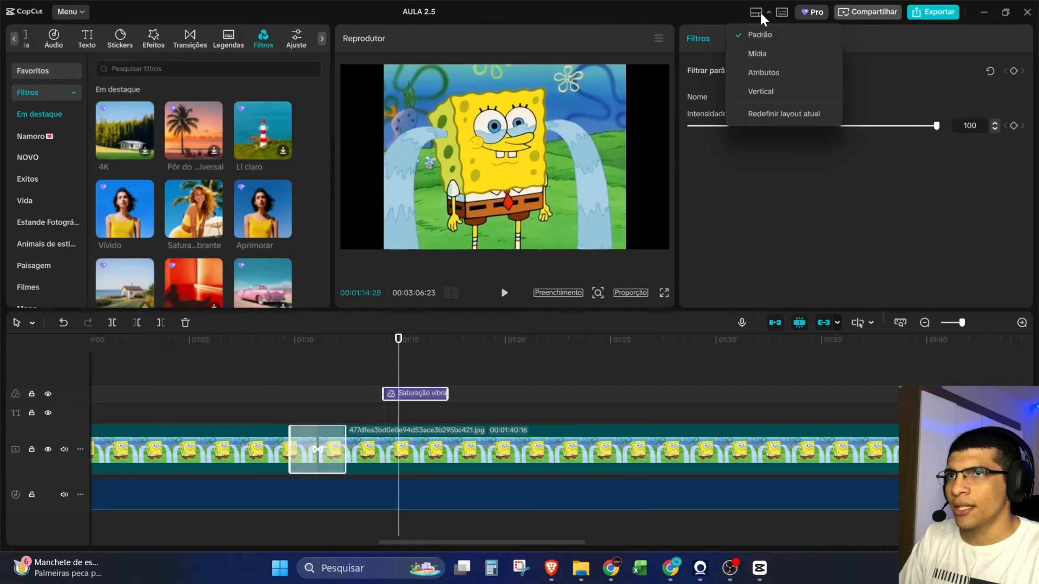
click(781, 11)
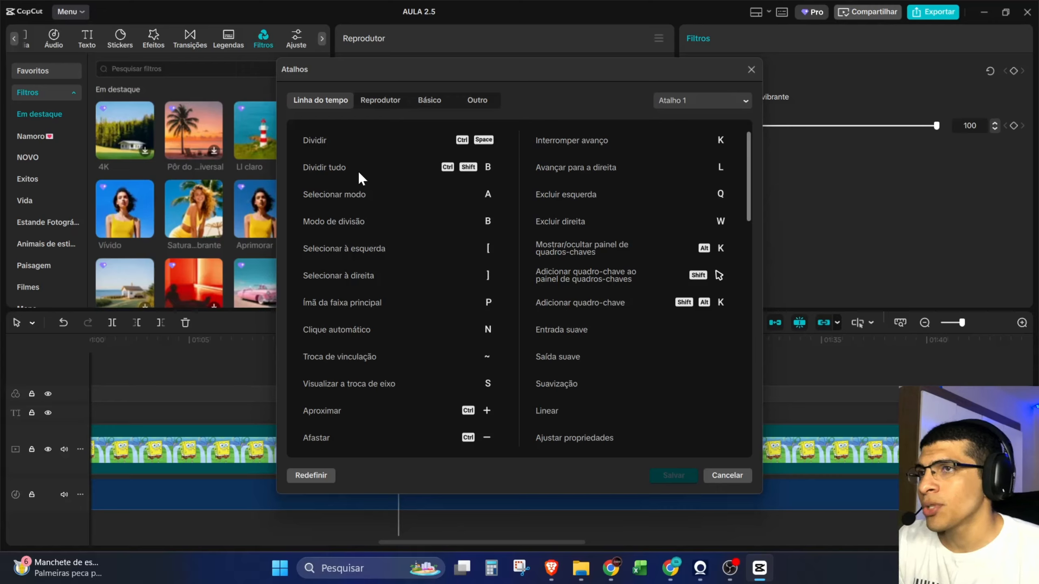
scroll(448, 303, down, 3)
scroll(434, 378, down, 8)
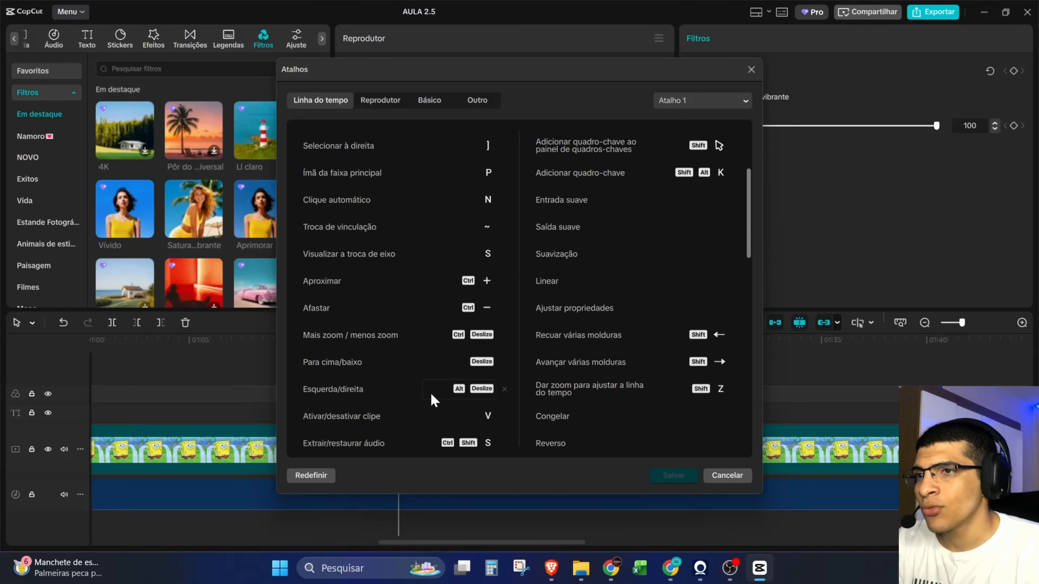
scroll(414, 363, up, 9)
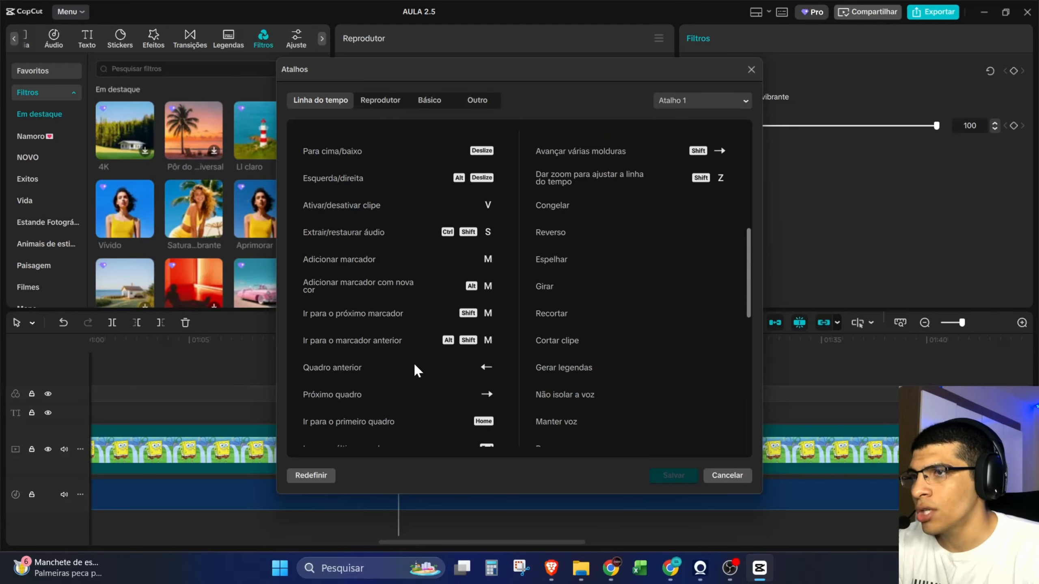
scroll(413, 370, up, 2)
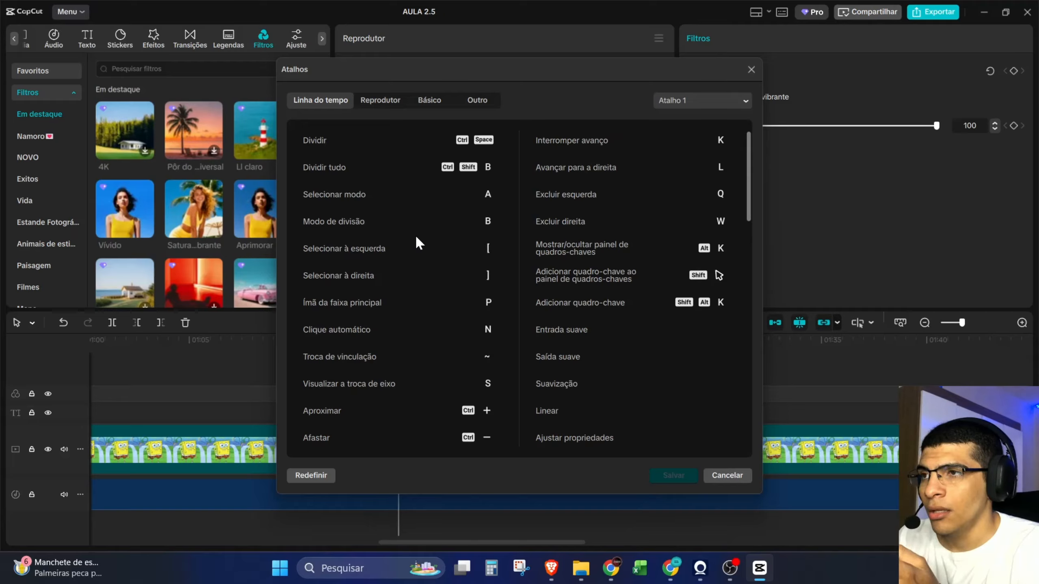
key(Escape)
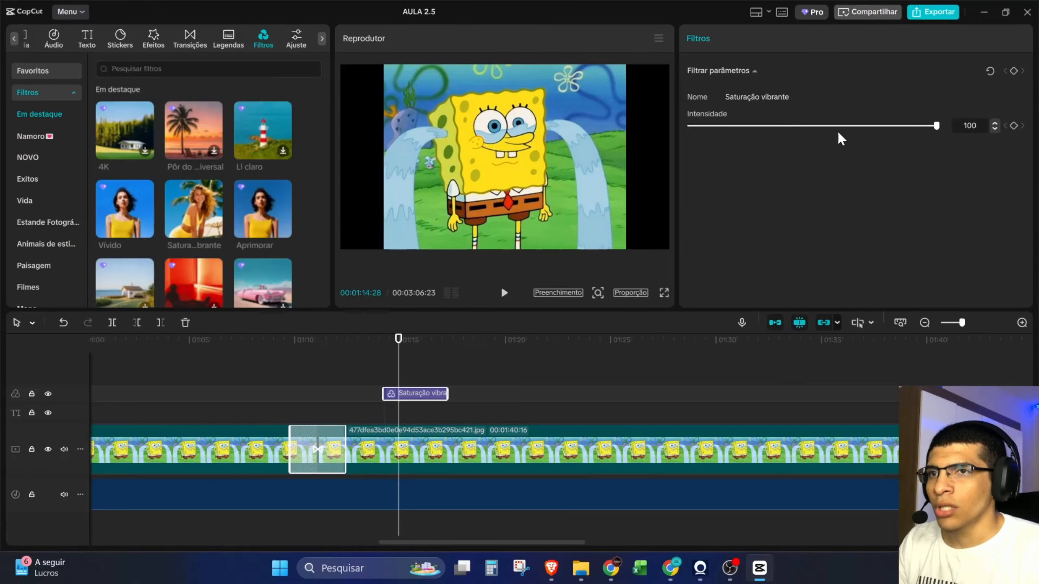
- Try the 1080P resolution in the export settings, view the bitrate options, and cancel the export
click(928, 12)
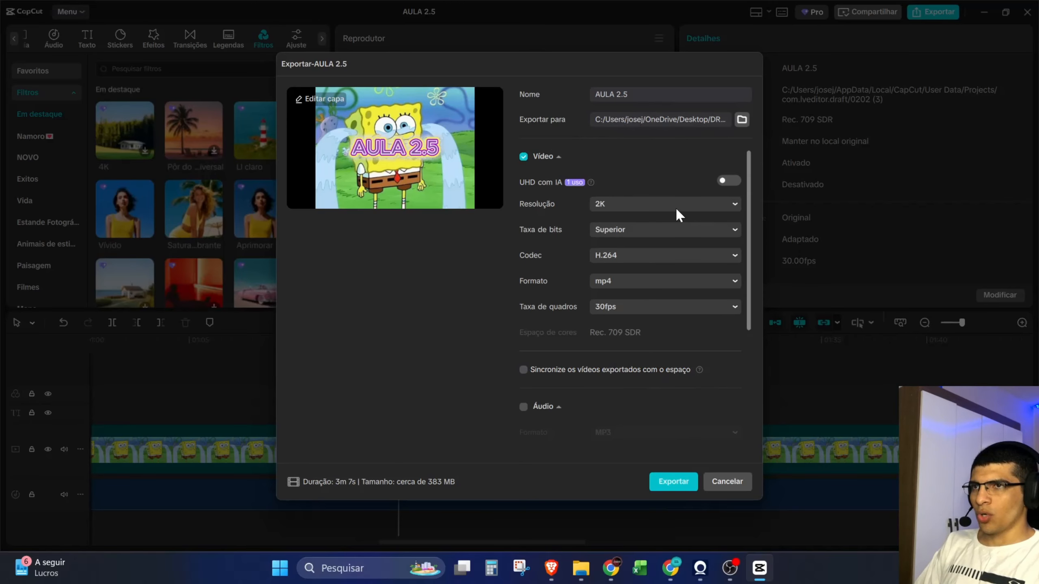
click(635, 203)
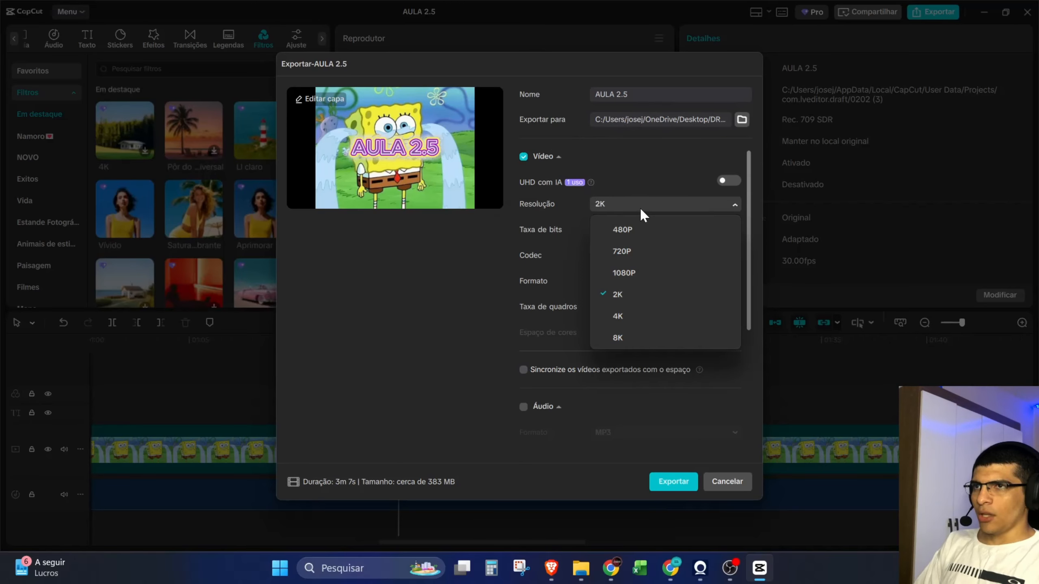
click(640, 206)
click(615, 204)
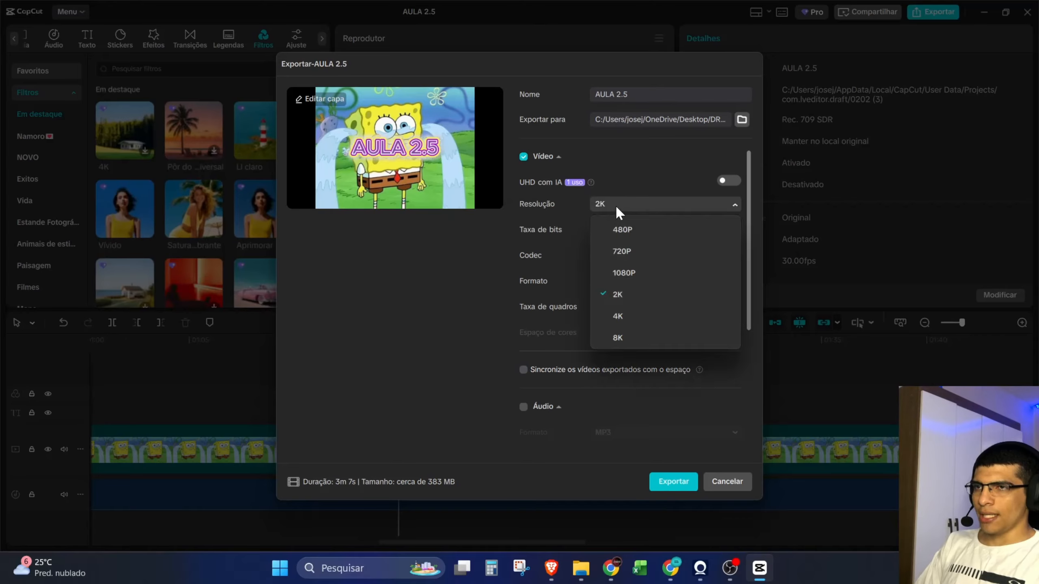
click(615, 204)
click(615, 203)
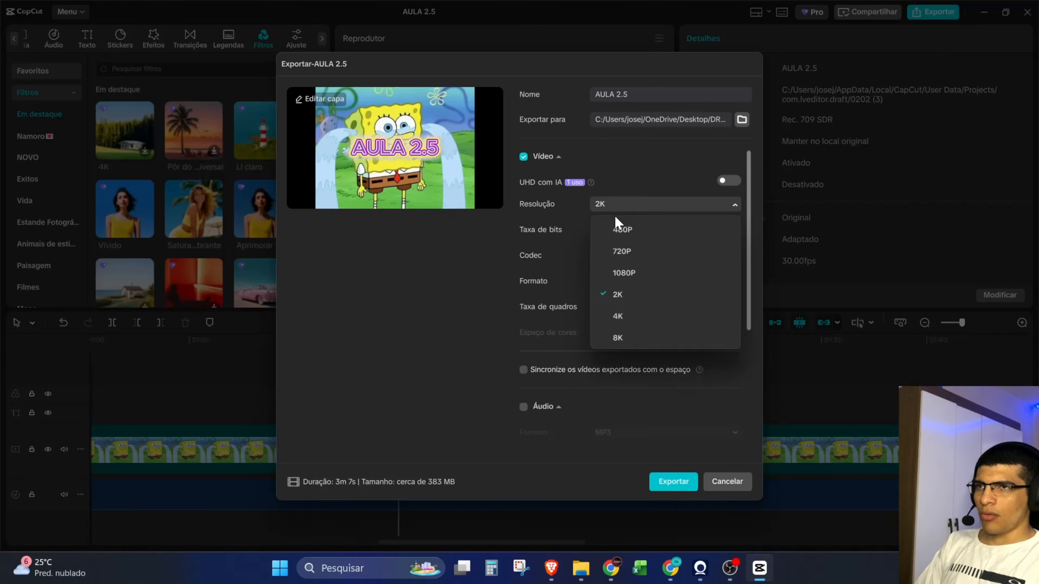
click(620, 273)
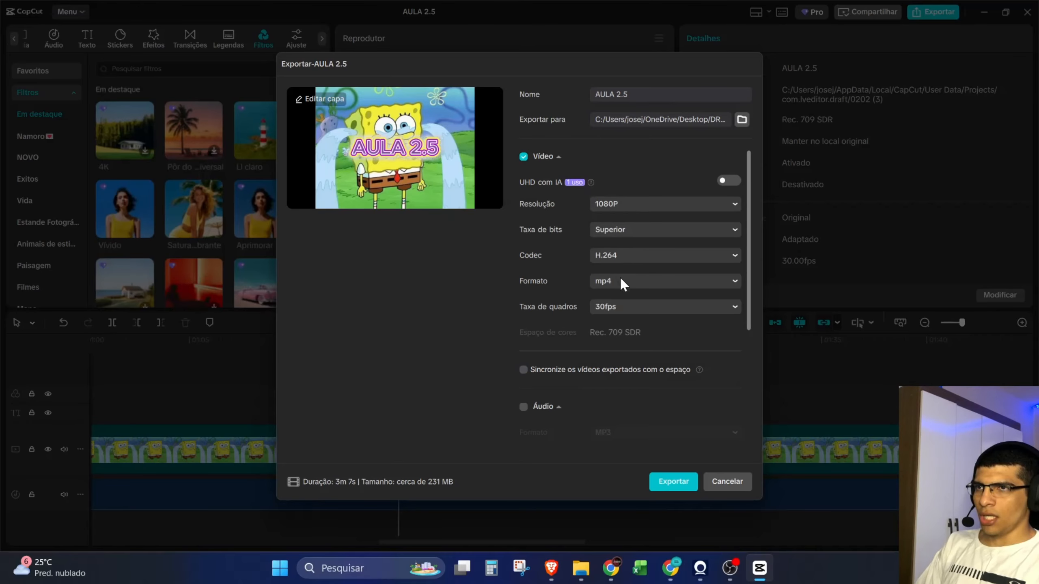
click(620, 230)
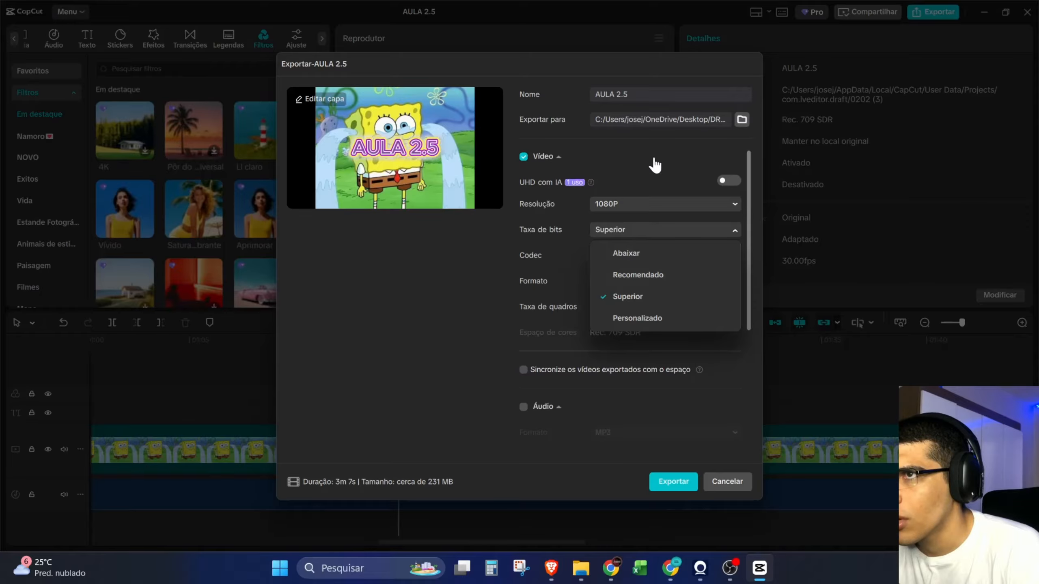
scroll(622, 311, down, 5)
click(745, 489)
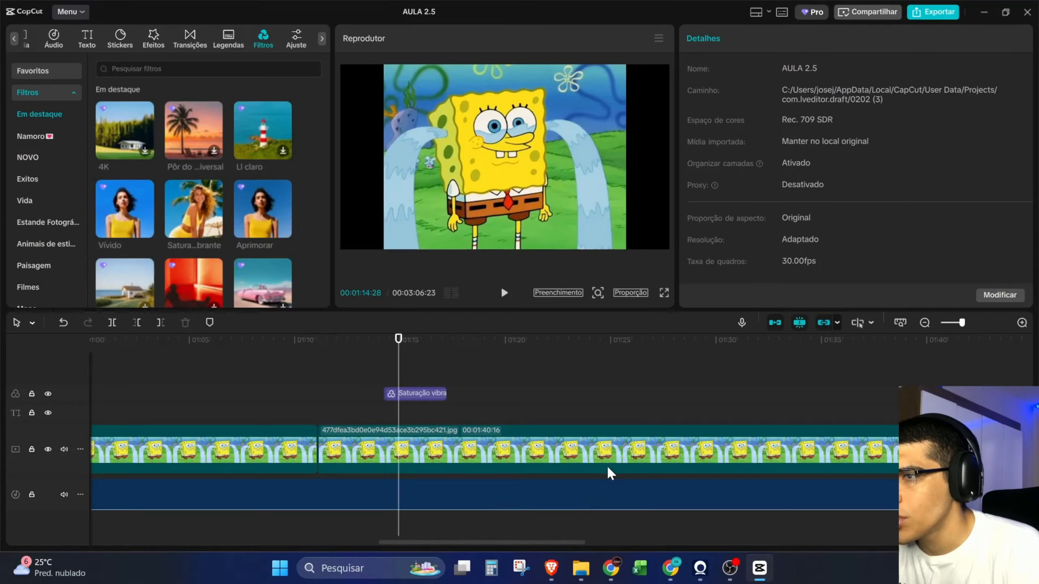
- Try splitting the first SpongeBob clip at two points with the Dividir tool, return to the Selecionar tool, and undo both splits
scroll(490, 470, down, 5)
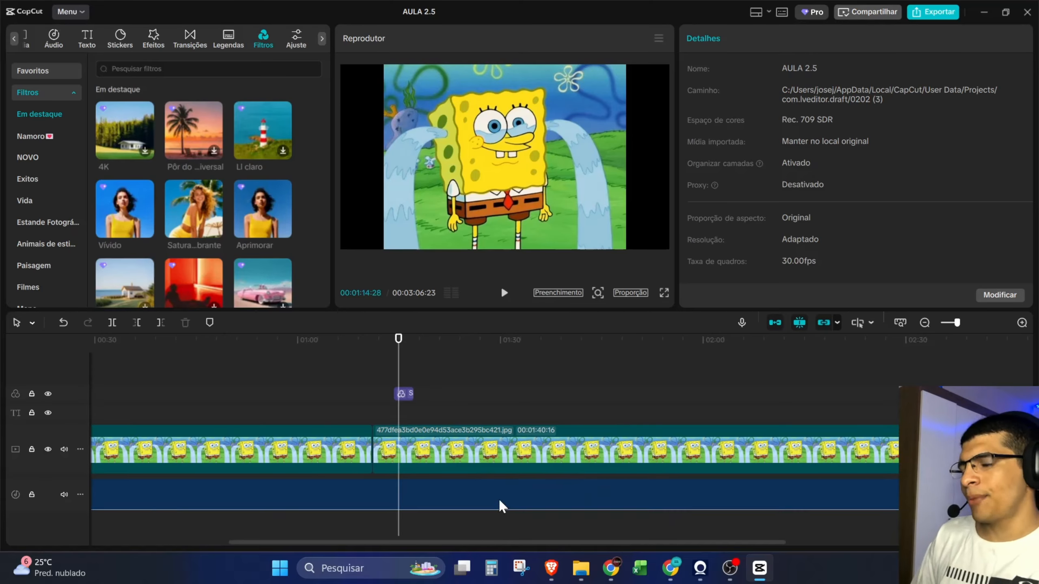
scroll(495, 499, down, 4)
scroll(466, 462, down, 2)
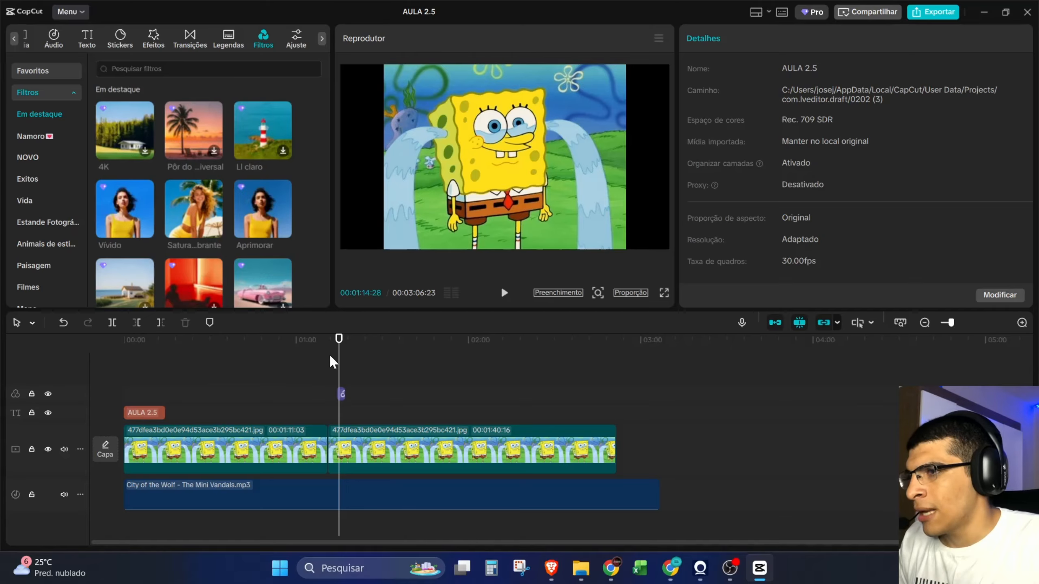
drag(339, 360, 247, 369)
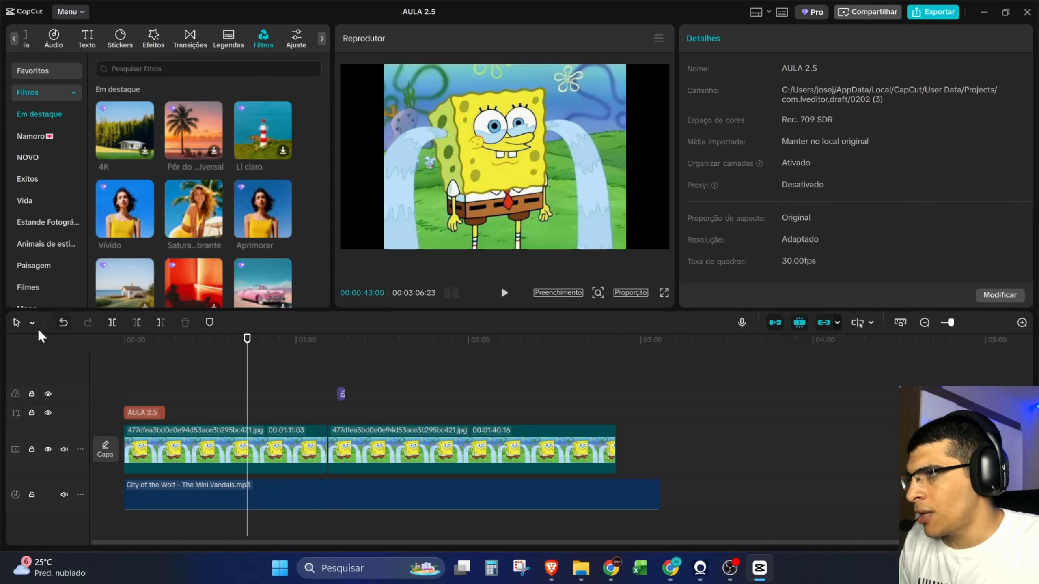
click(16, 324)
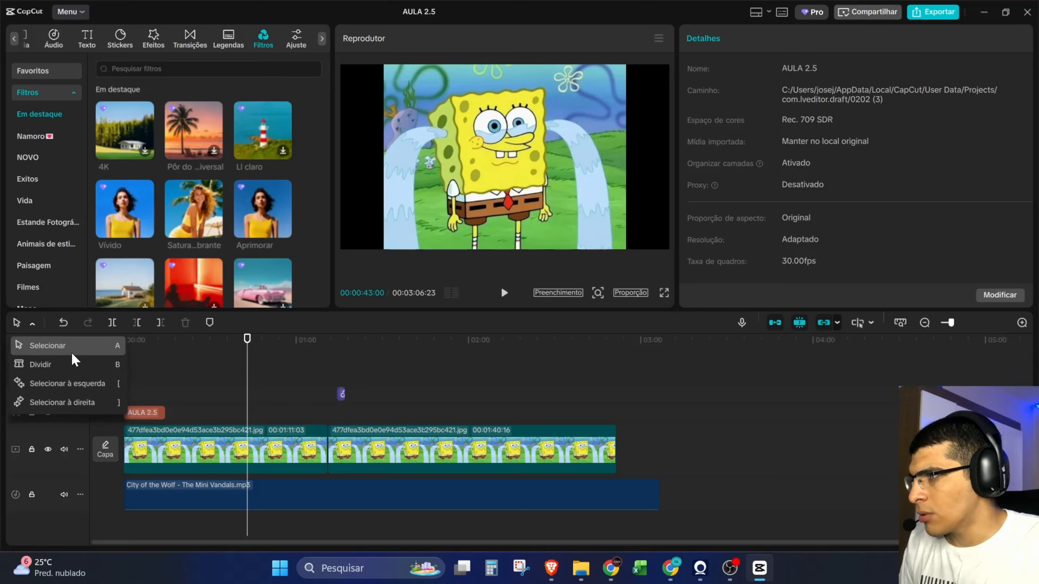
click(70, 364)
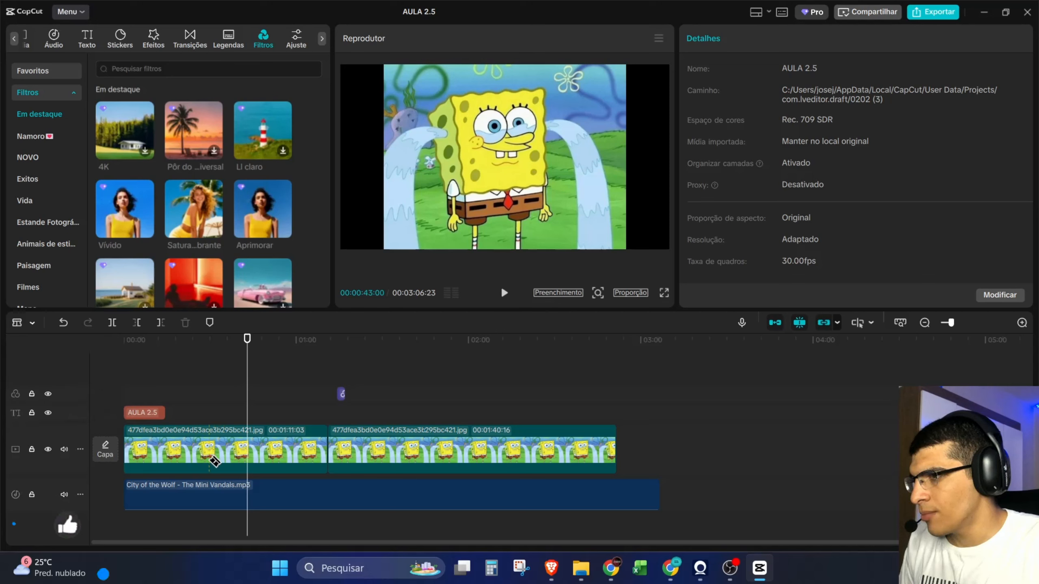
click(196, 447)
click(259, 447)
click(33, 322)
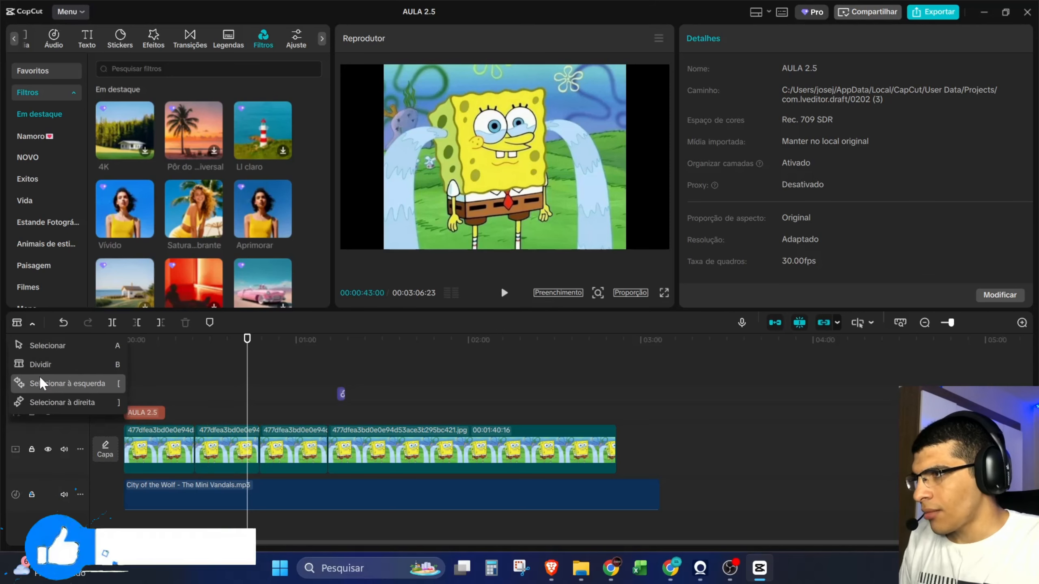
click(51, 353)
key(ctrl+z)
key(ctrl+z)
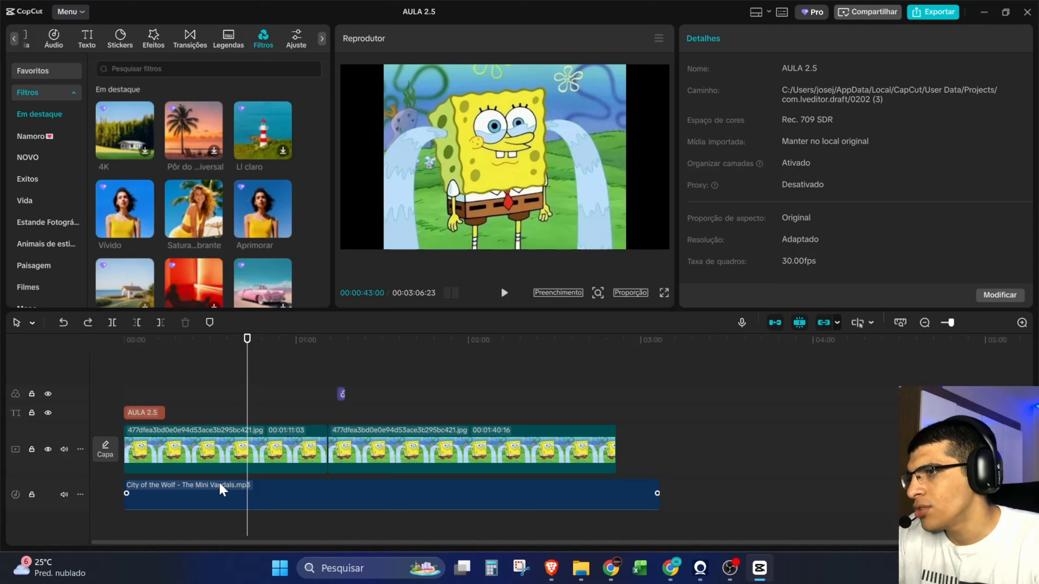
- Trim the end of the City of the Wolf music to the end of the second SpongeBob clip
click(215, 441)
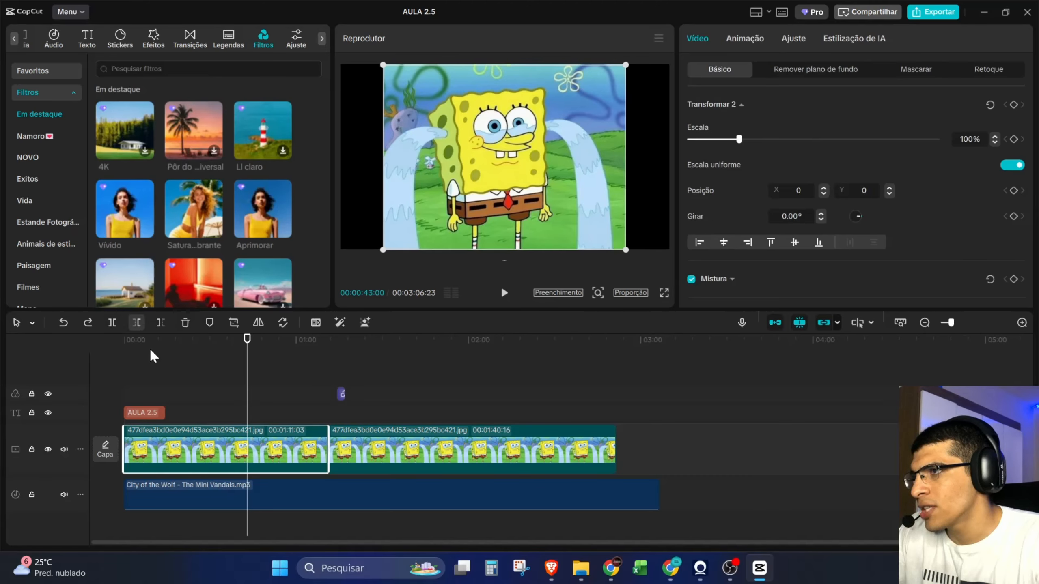
click(296, 436)
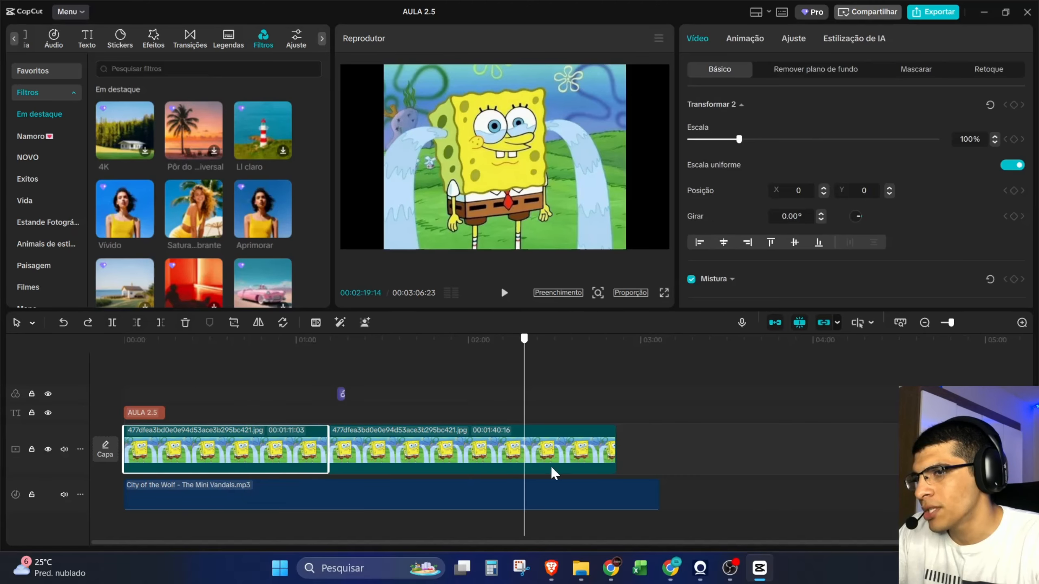
click(601, 495)
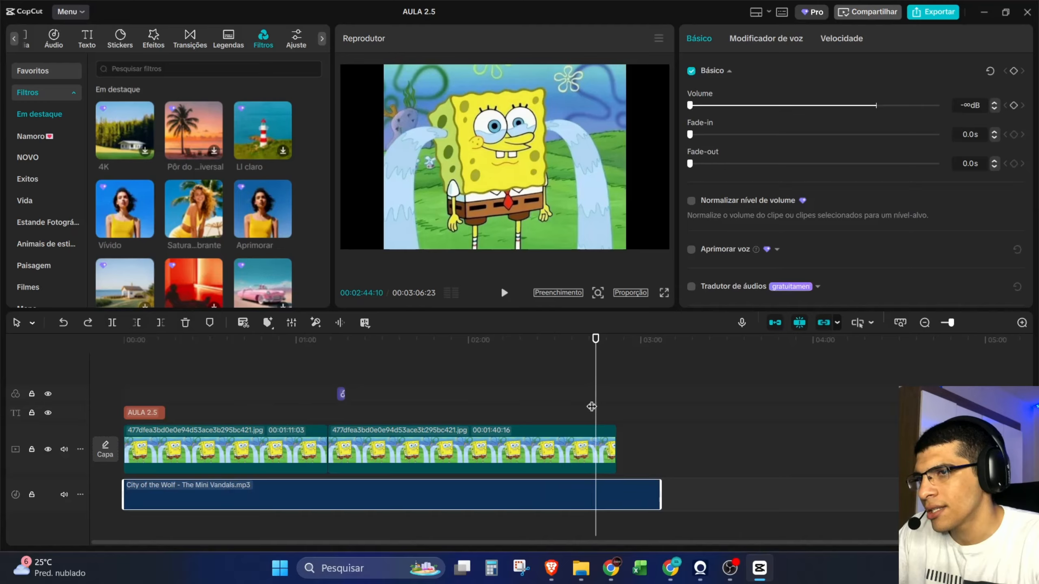
click(617, 414)
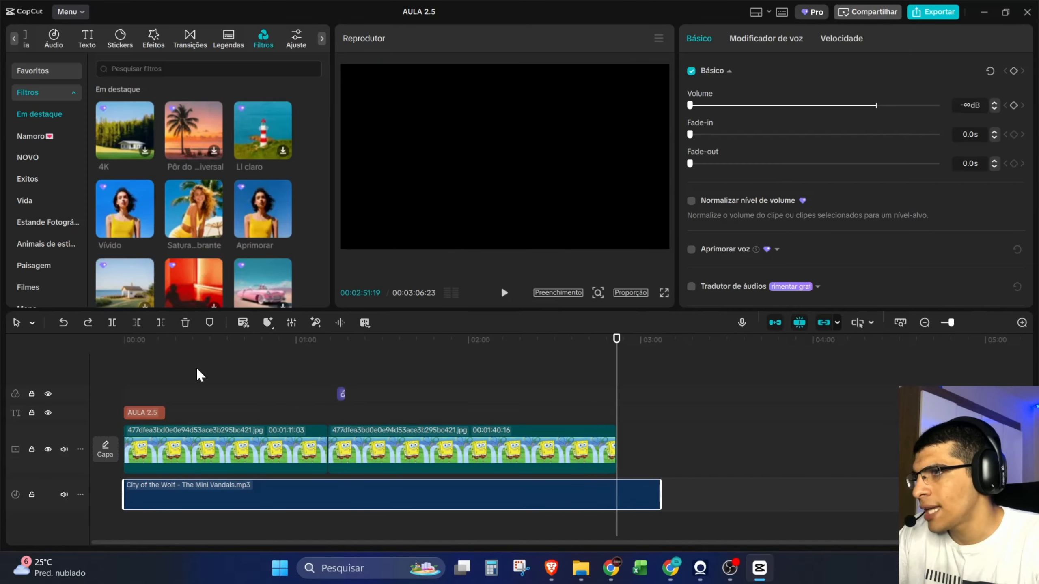
click(160, 322)
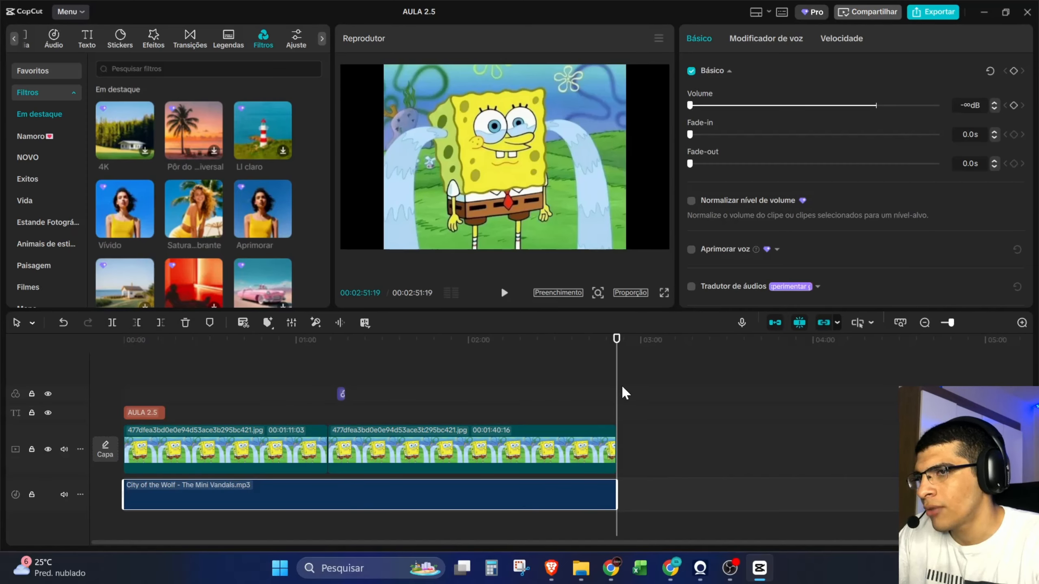
- Delete the second SpongeBob clip from the main track
drag(617, 388, 417, 387)
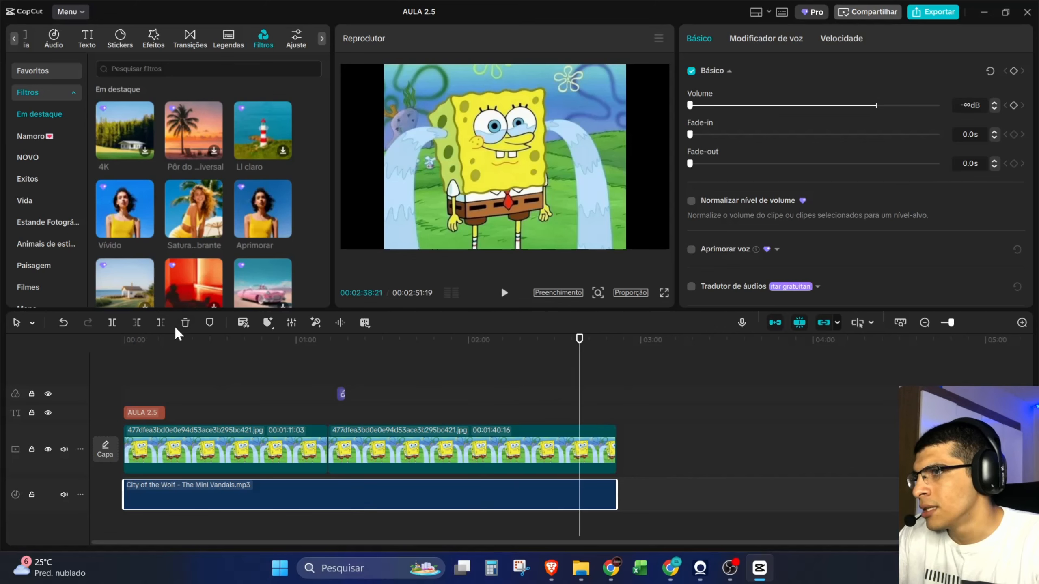
click(471, 462)
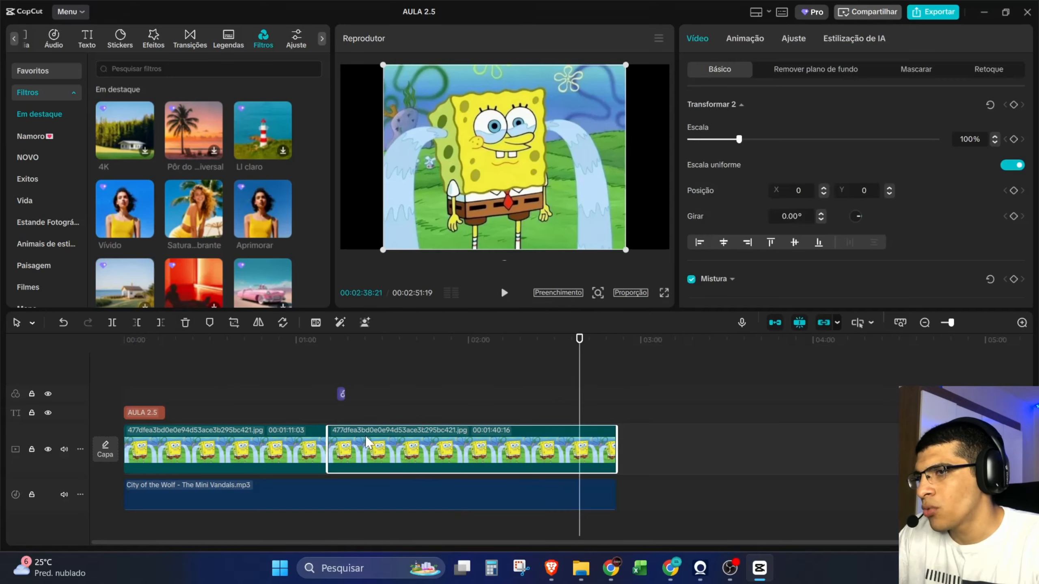
click(187, 322)
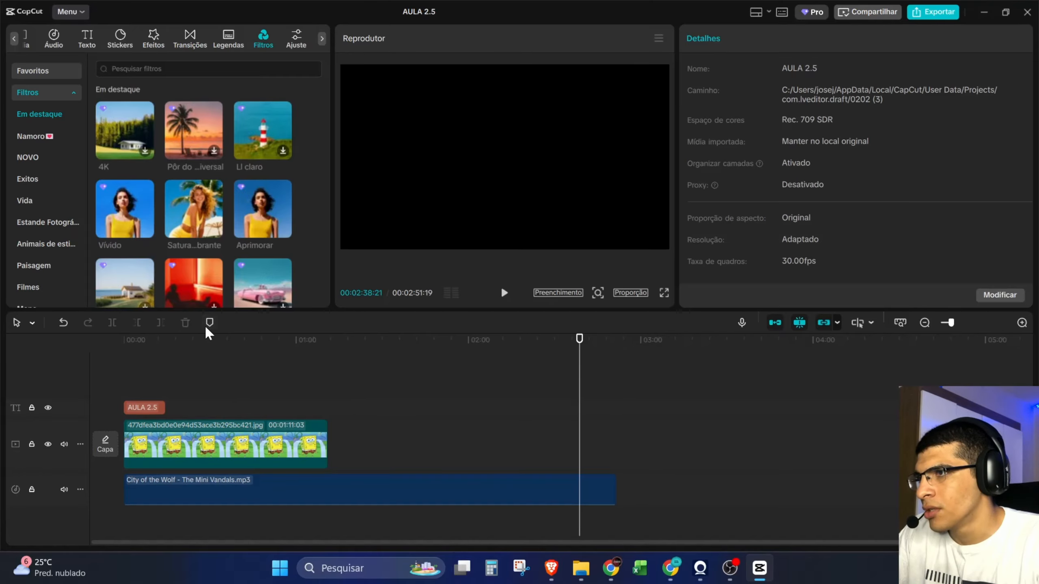
- Select the City of the Wolf music, and move the playhead to the end of the remaining SpongeBob clip
click(468, 491)
drag(583, 383, 330, 381)
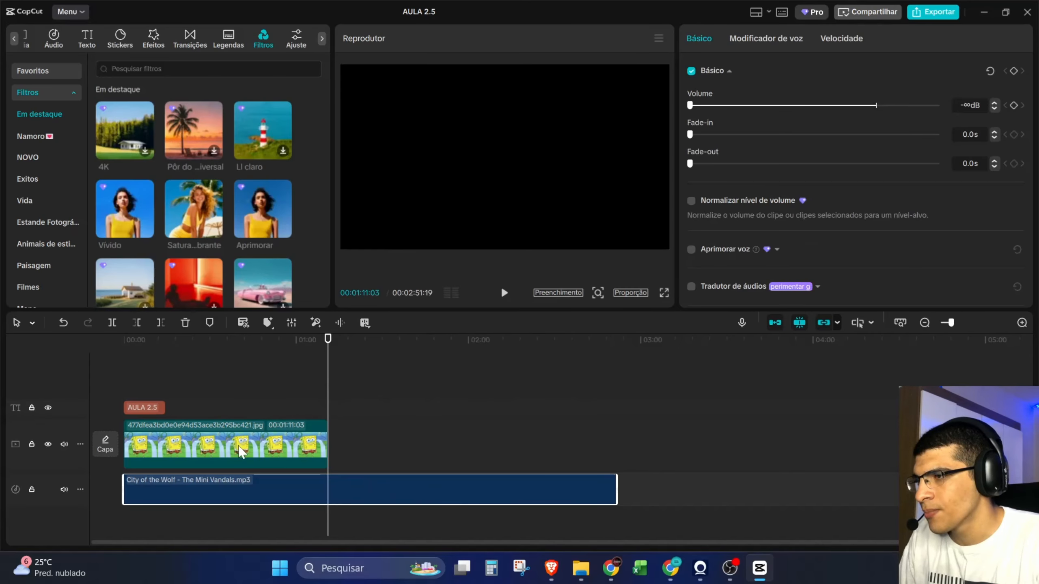
click(267, 322)
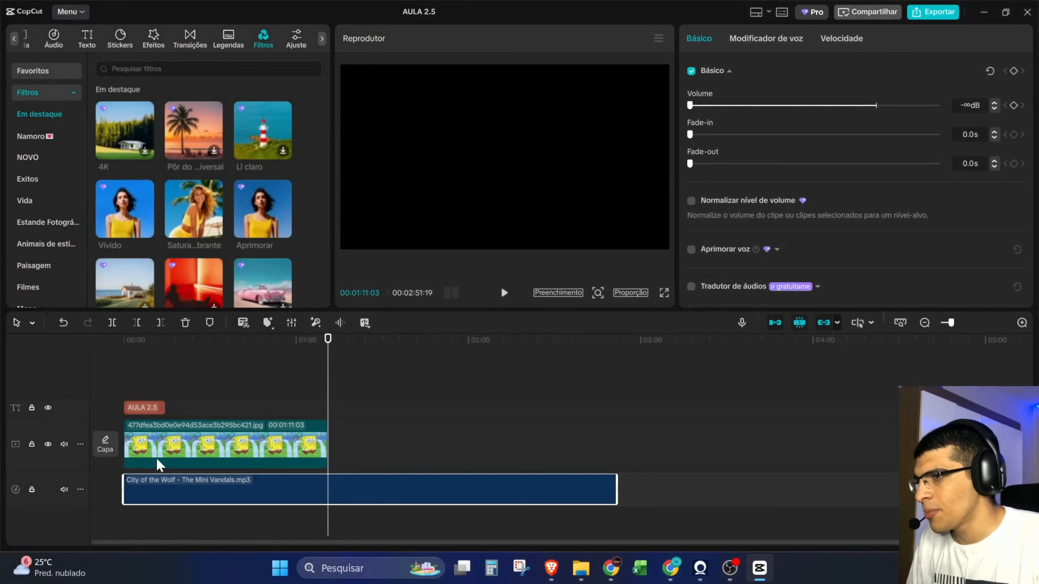
- Try moving the SpongeBob clip along the main track, and place it on a new track above at the playhead with the main track magnet off
click(242, 450)
drag(241, 450, 389, 450)
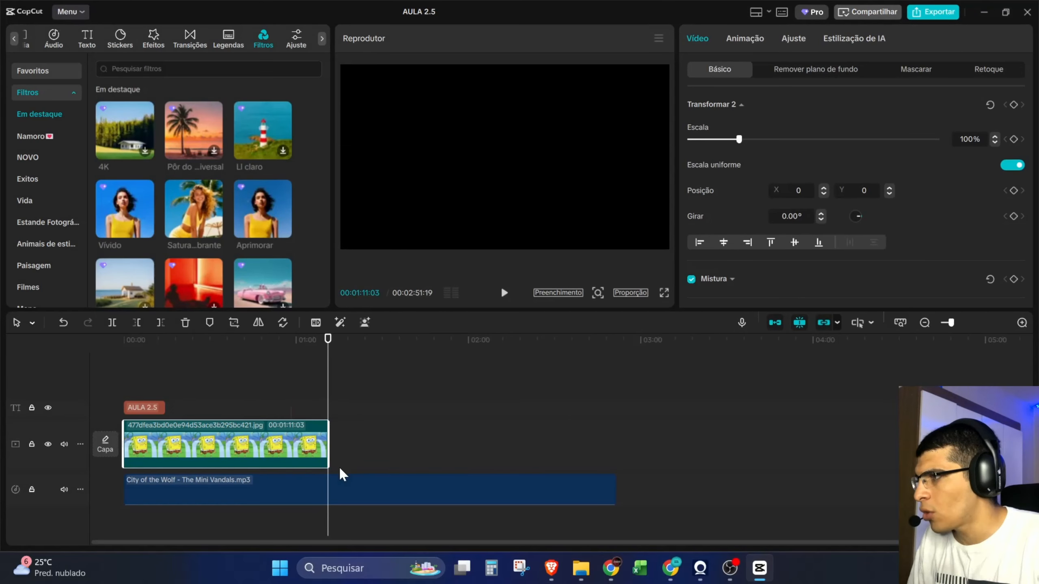
drag(278, 448, 435, 474)
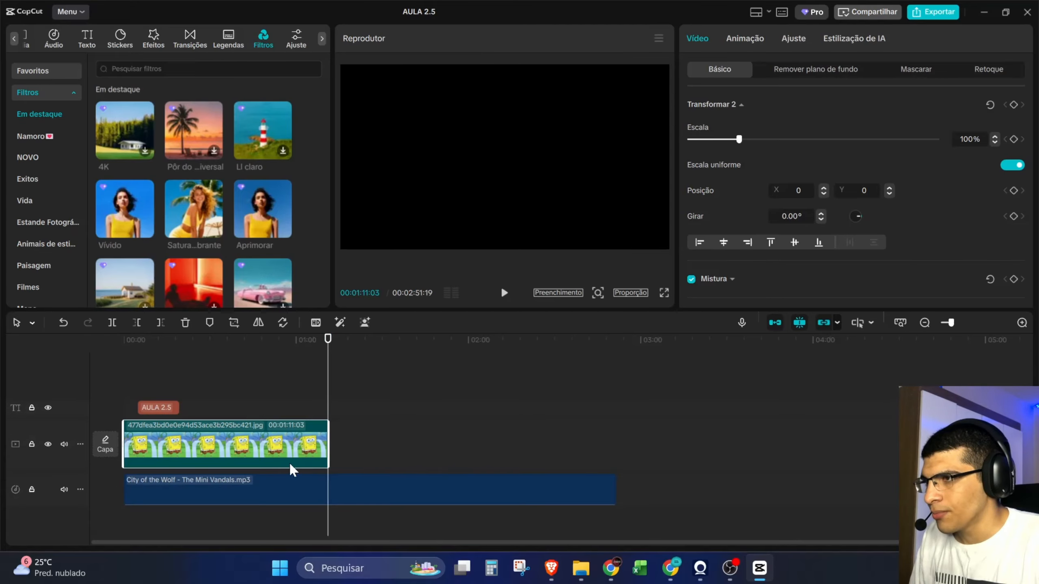
drag(290, 471, 428, 439)
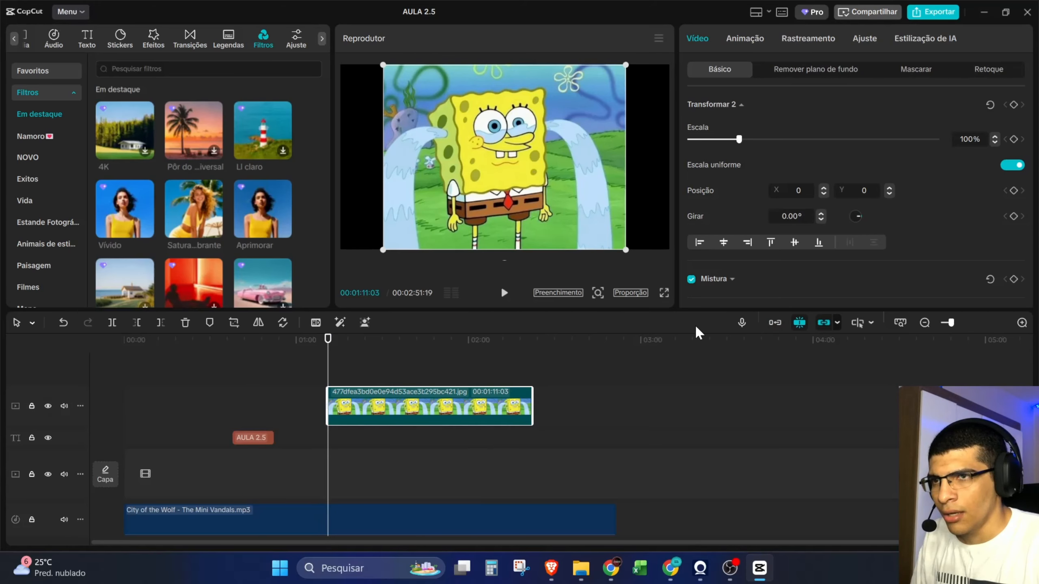
- Turn the main track magnet back on, return the SpongeBob clip to the main track's start, and move the playhead to 00:00:59:29
click(774, 323)
drag(495, 406, 505, 474)
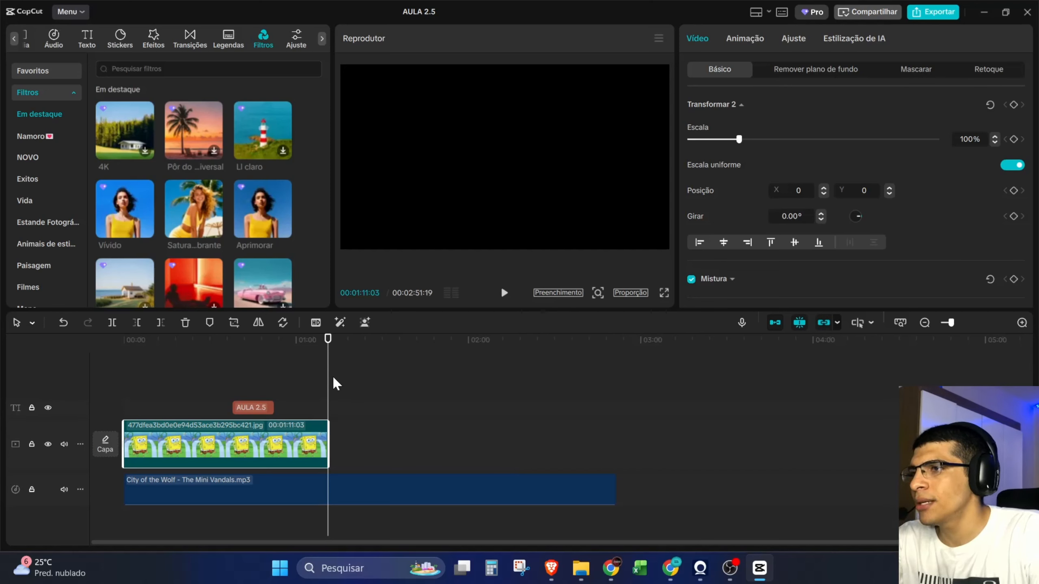
drag(326, 382, 296, 376)
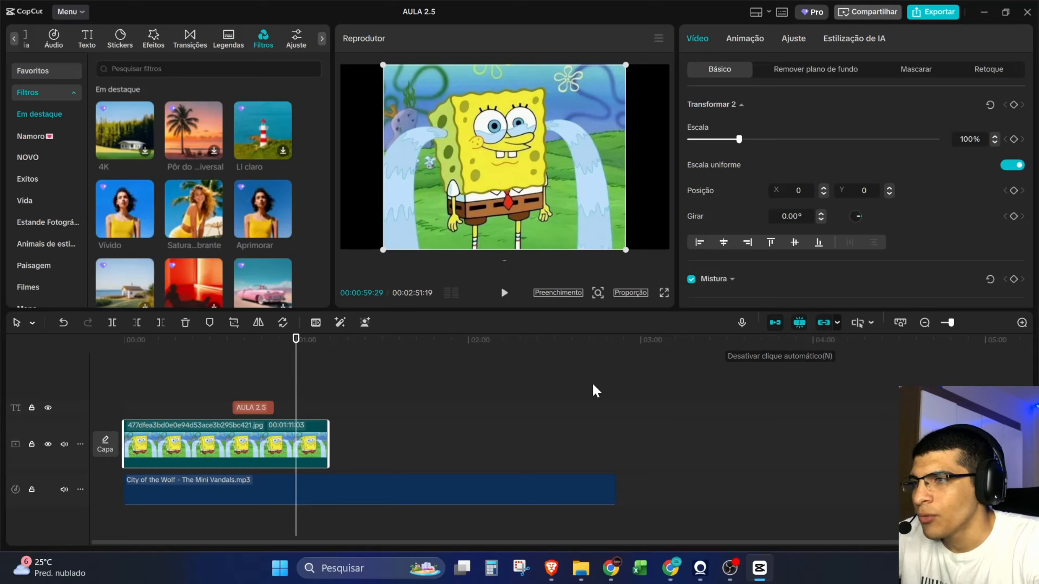
- Snap the playhead to the end of the SpongeBob clip, and move it back over the AULA 2.5 text at 00:00:48:14
click(298, 370)
drag(299, 370, 328, 377)
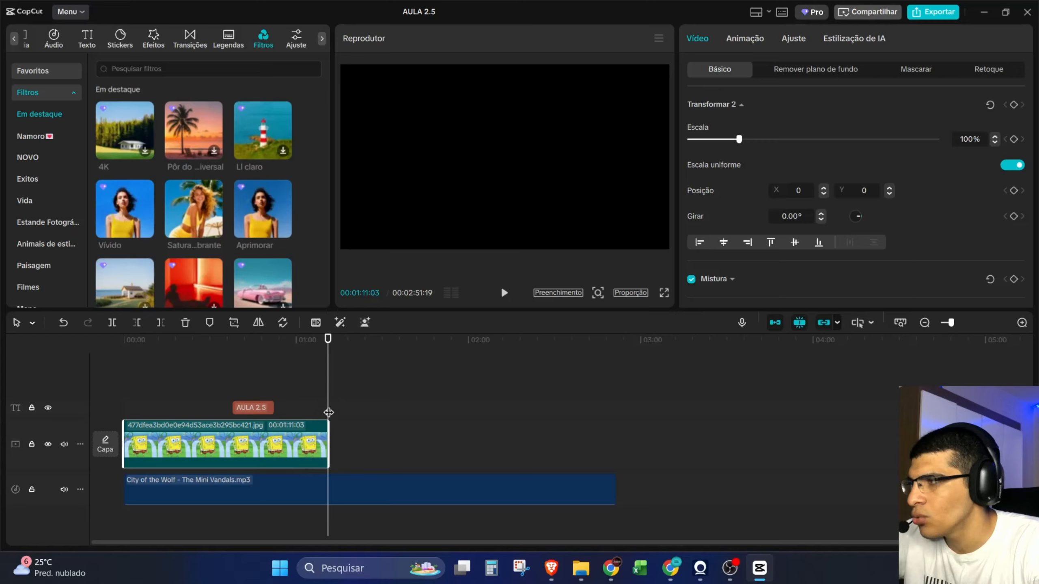
drag(328, 386, 273, 391)
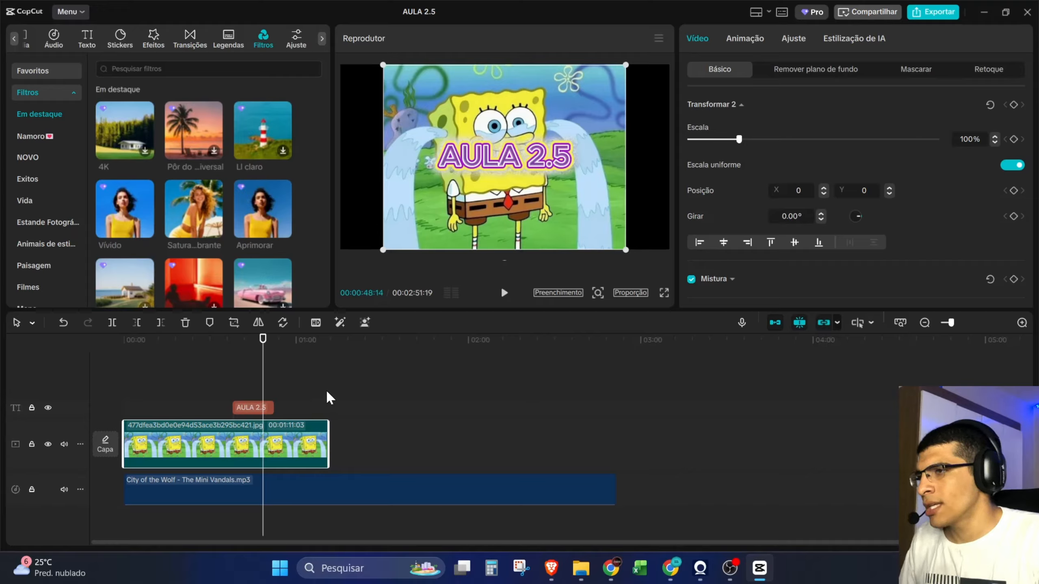
- Try deleting the SpongeBob clip with linking turned on, and undo the deletion
click(829, 324)
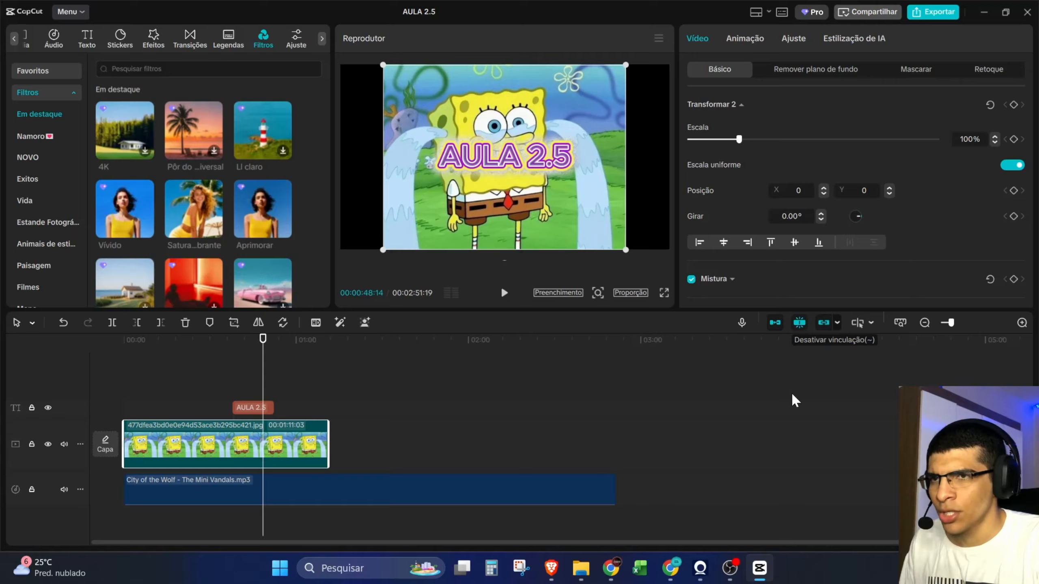
click(247, 408)
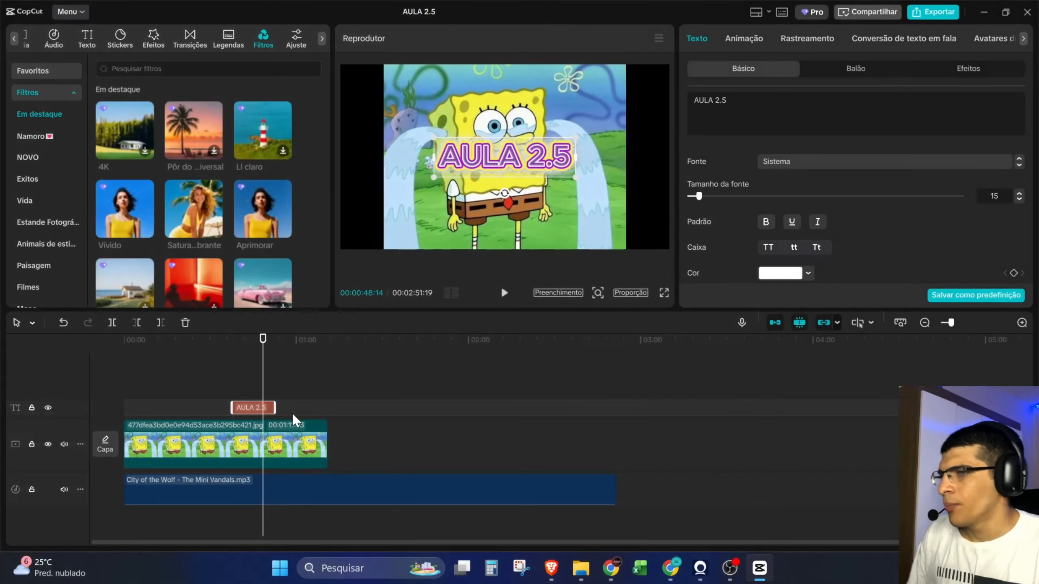
click(304, 457)
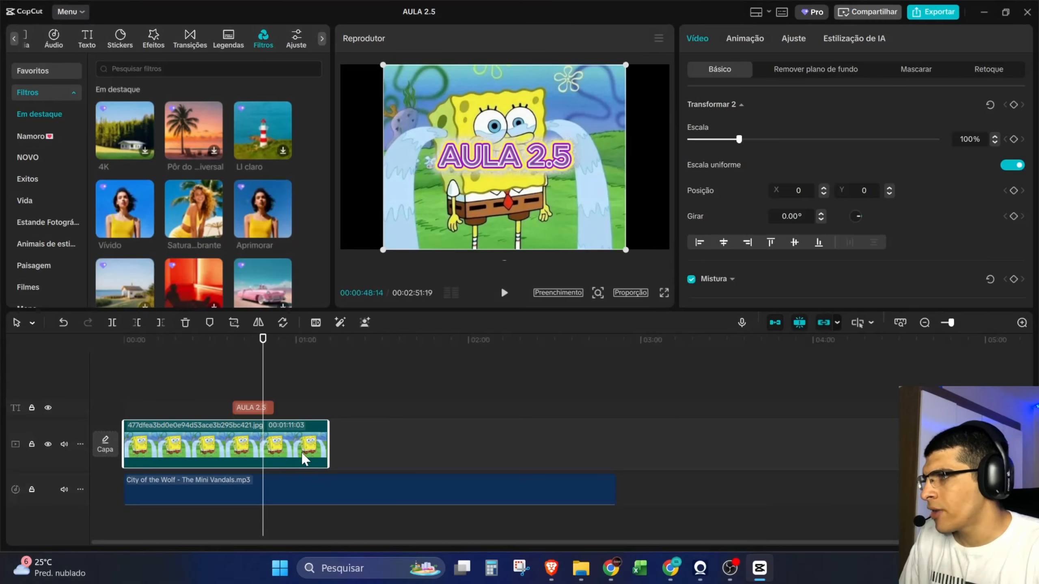
key(Delete)
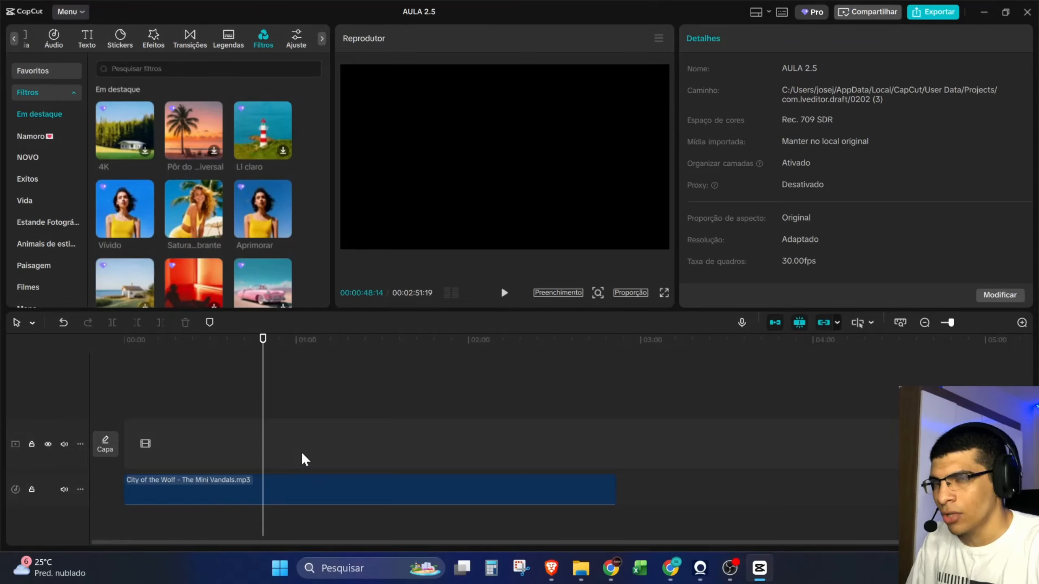
key(ctrl+z)
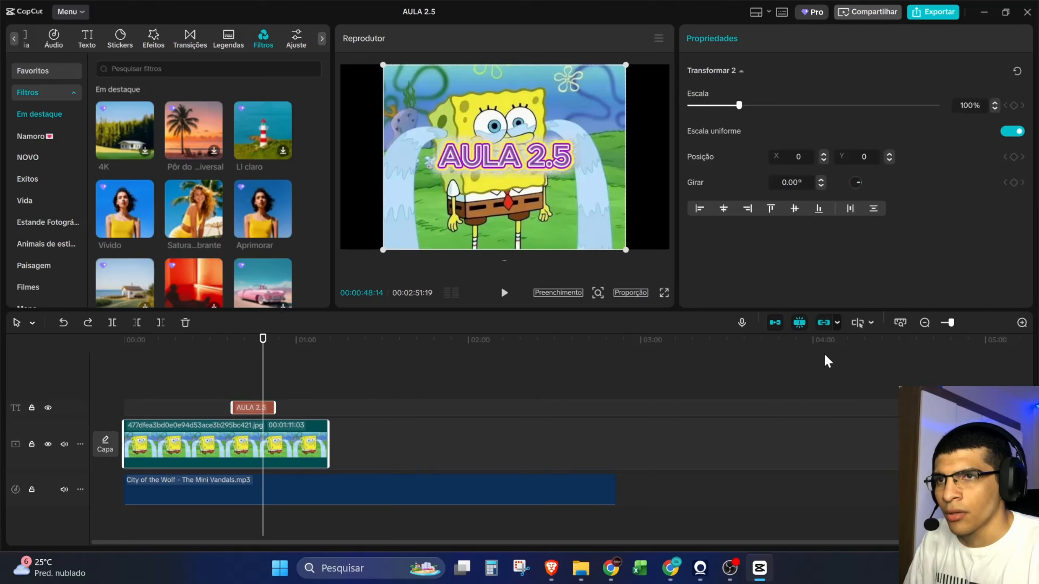
- Turn linking off, and try deleting the SpongeBob clip without its attached text before undoing that deletion
click(823, 323)
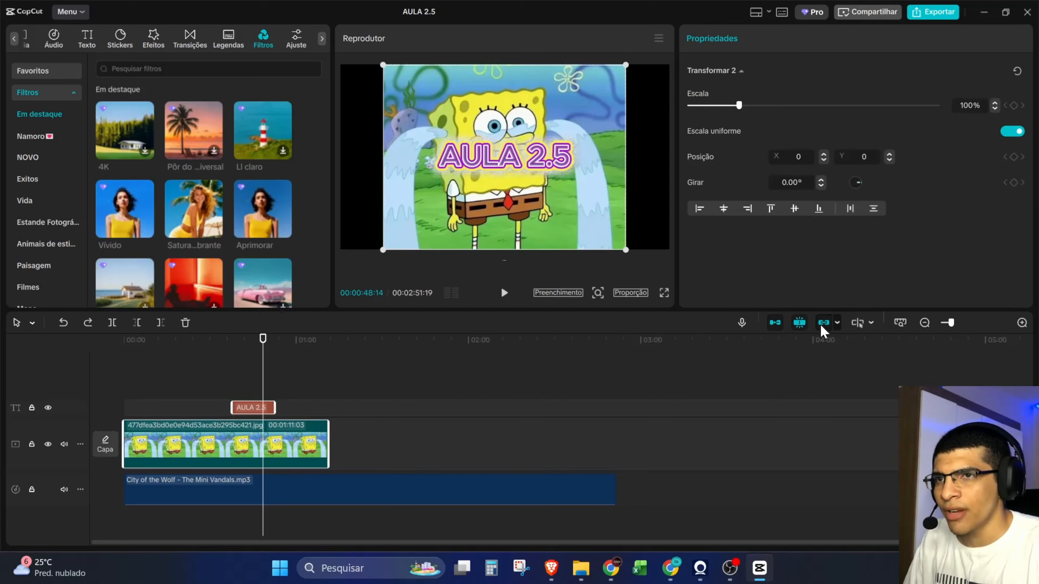
click(304, 453)
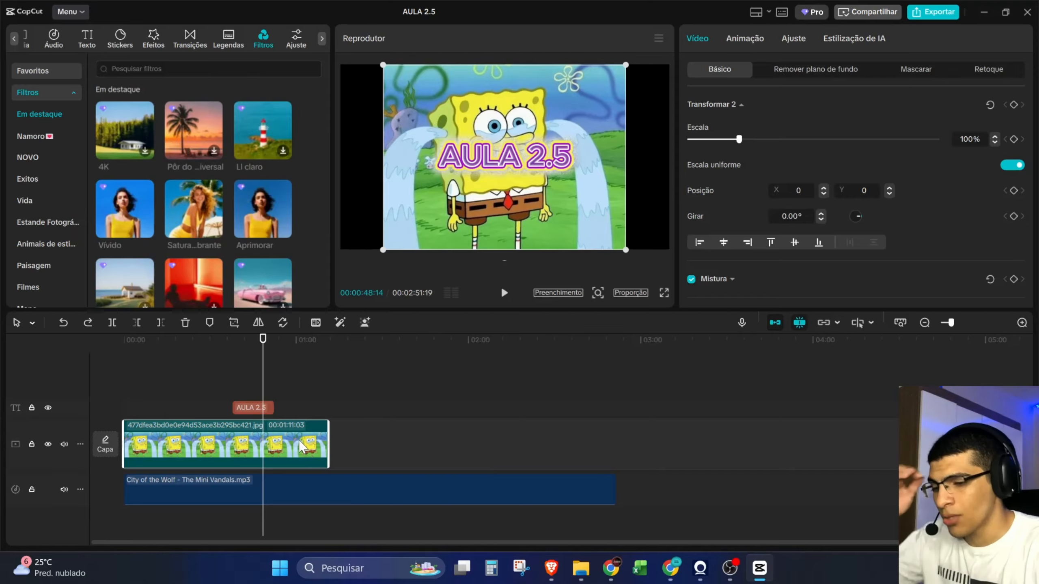
key(Delete)
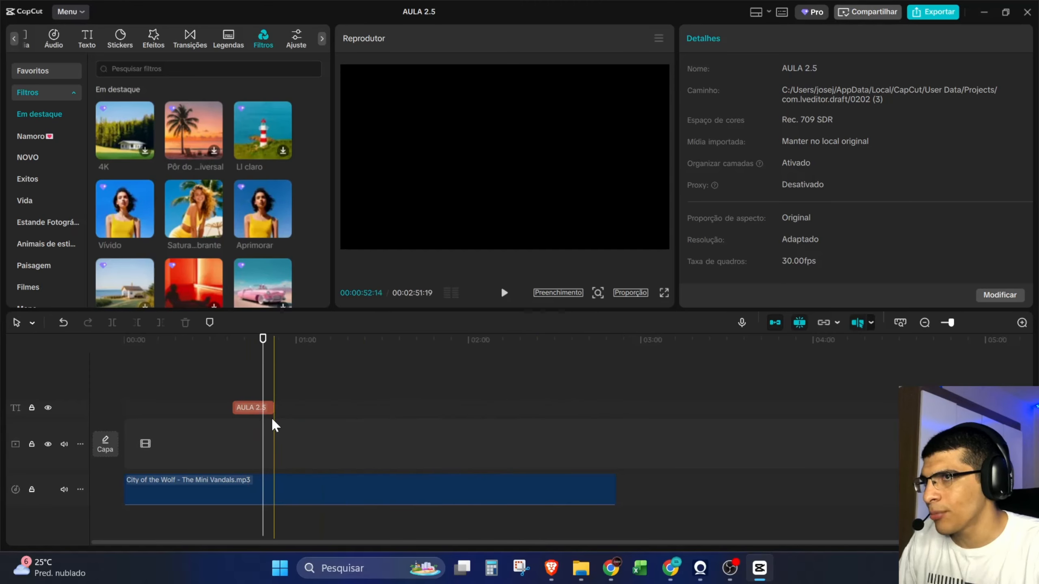
key(ctrl+z)
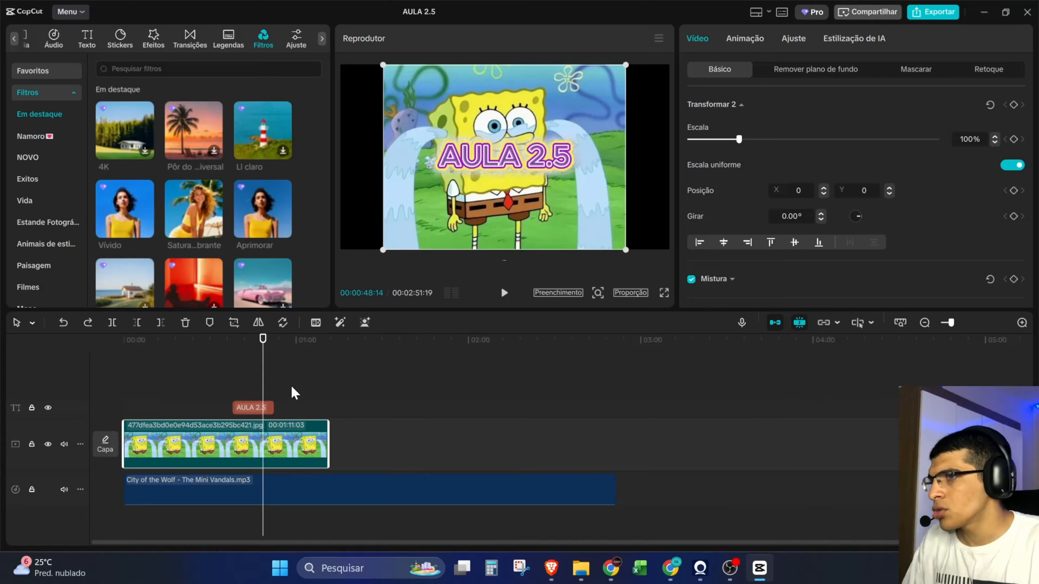
- Move the playhead to 00:00:57:21, and fit the whole project to the timeline's width
drag(266, 369, 290, 371)
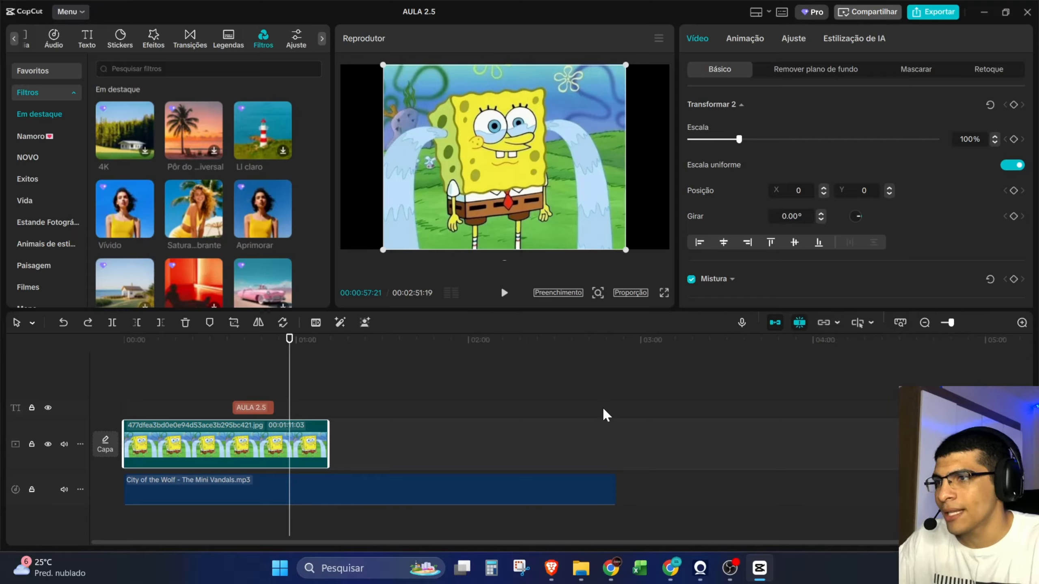
click(905, 316)
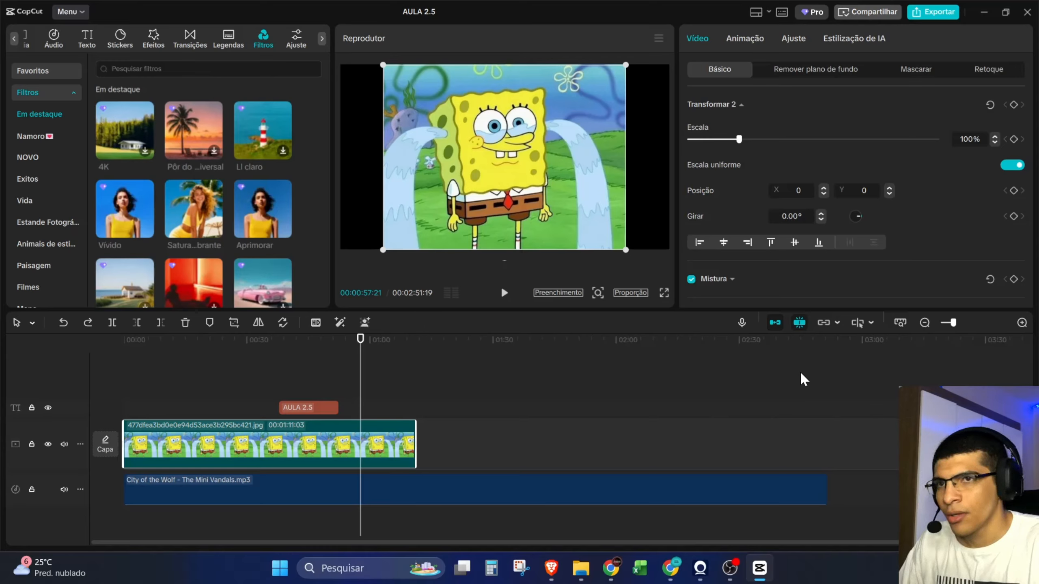
- Examine the timeline's clips at closer and wider zoom levels around the playhead, and shift the timeline sideways
scroll(520, 427, up, 3)
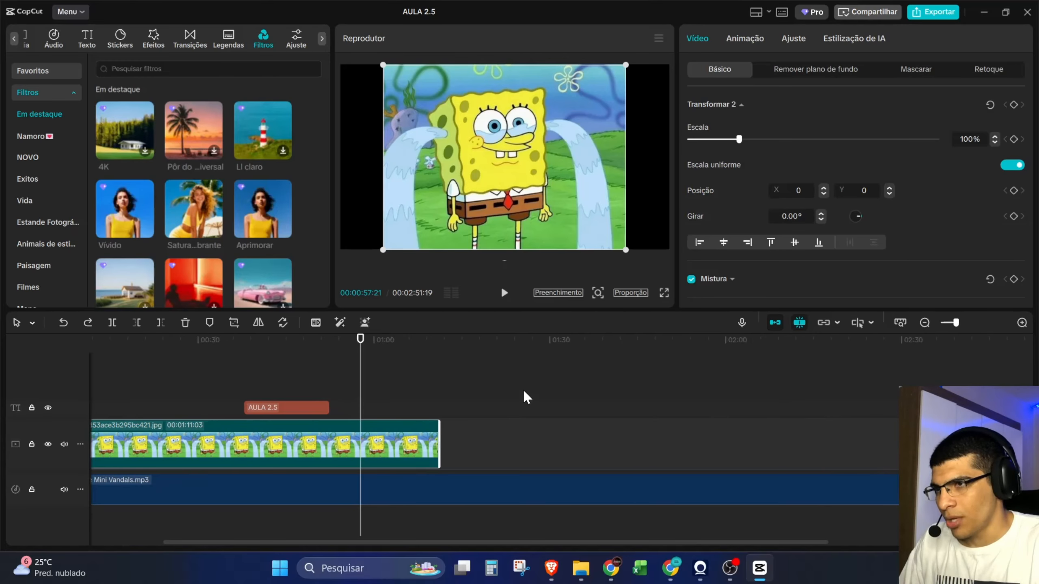
scroll(522, 420, down, 3)
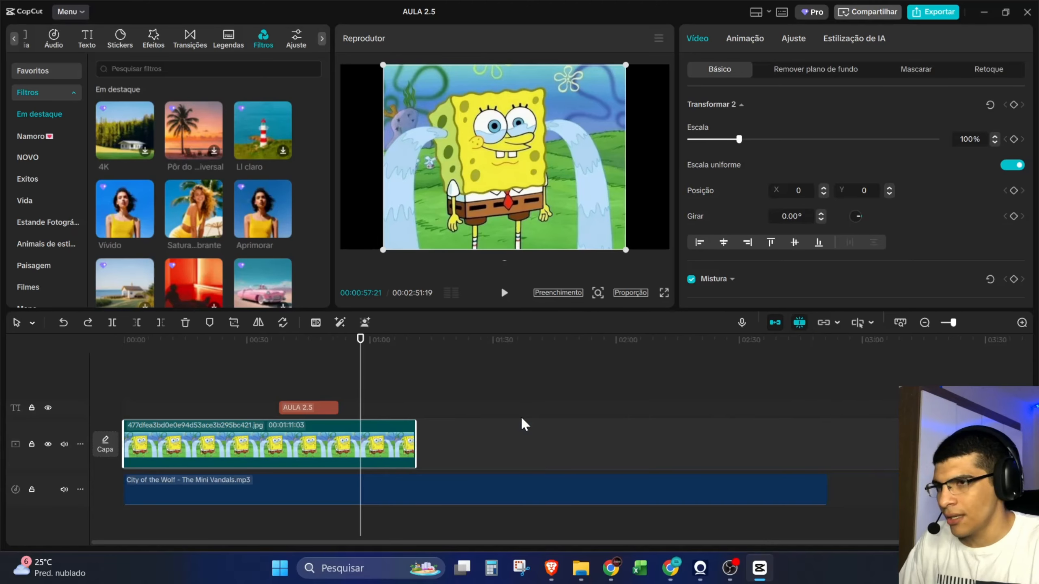
scroll(522, 482, up, 2)
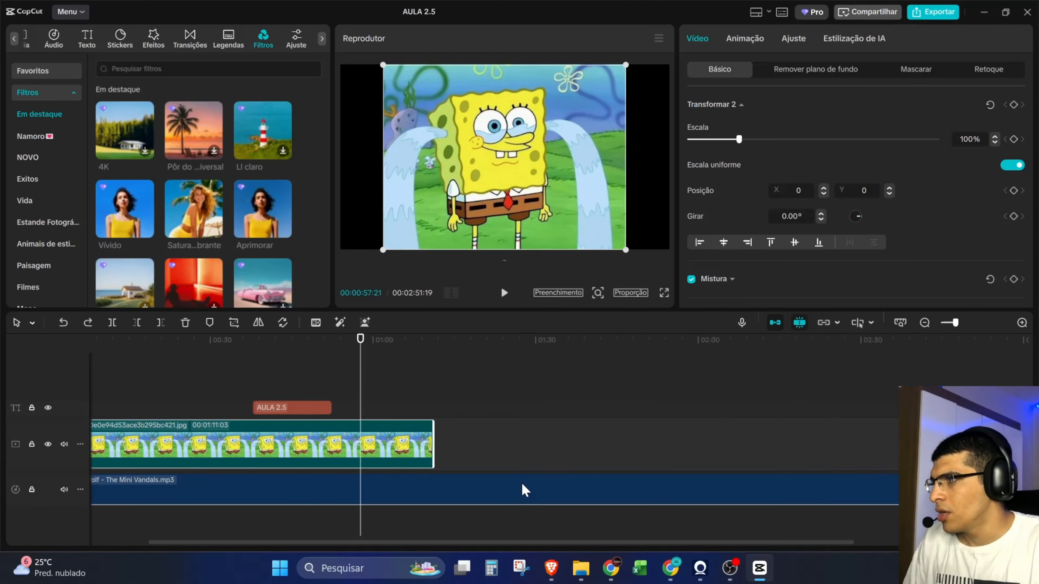
scroll(524, 483, up, 3)
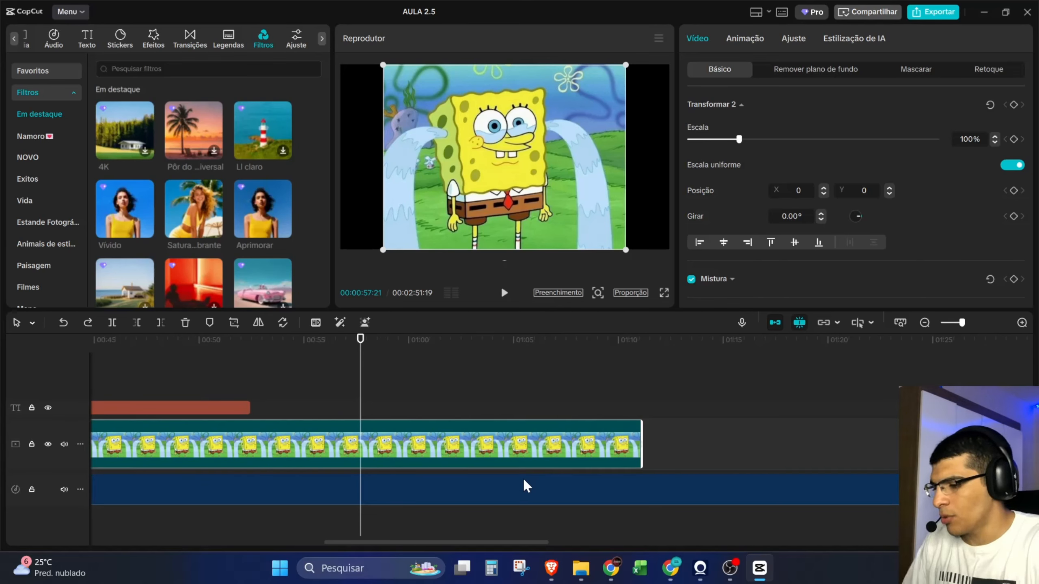
ctrl+scroll(527, 486, down, 5)
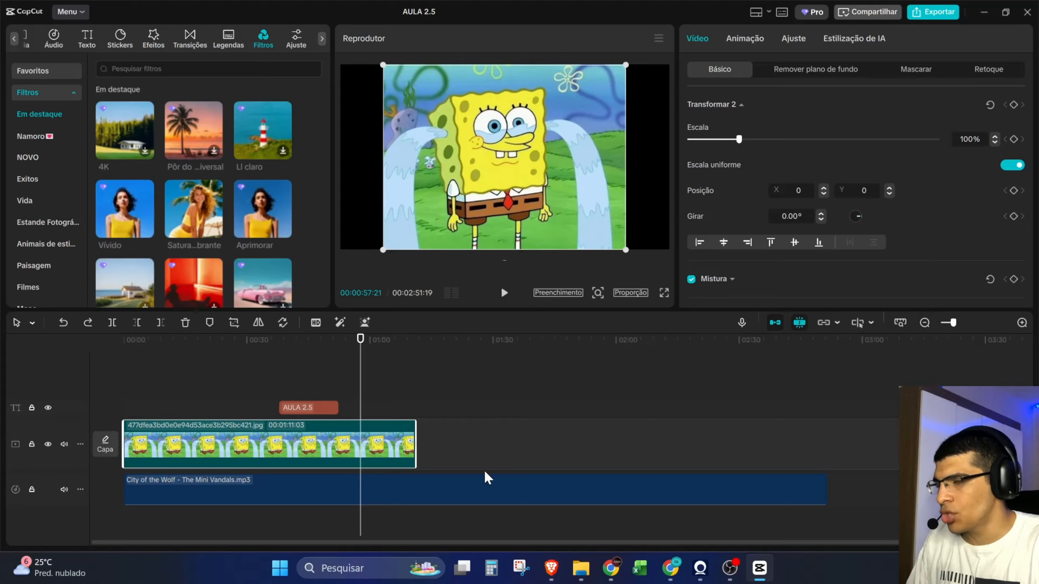
scroll(484, 473, up, 1)
scroll(482, 446, down, 1)
scroll(482, 446, right, 1)
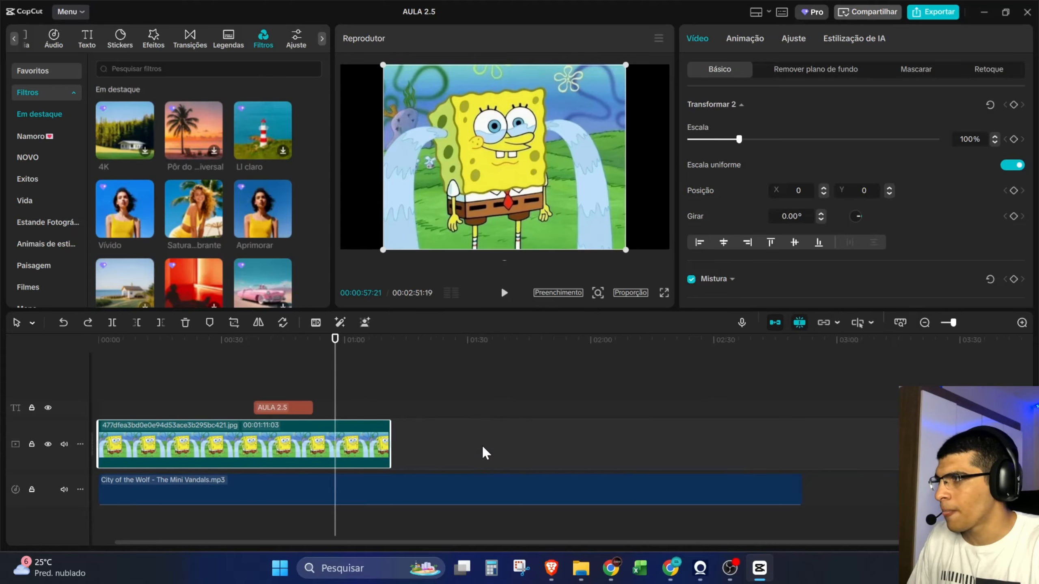
scroll(483, 447, up, 1)
- Compare closer and wider timeline scales using the zoom control, and fit the whole project to the timeline's width again
drag(954, 325, 965, 325)
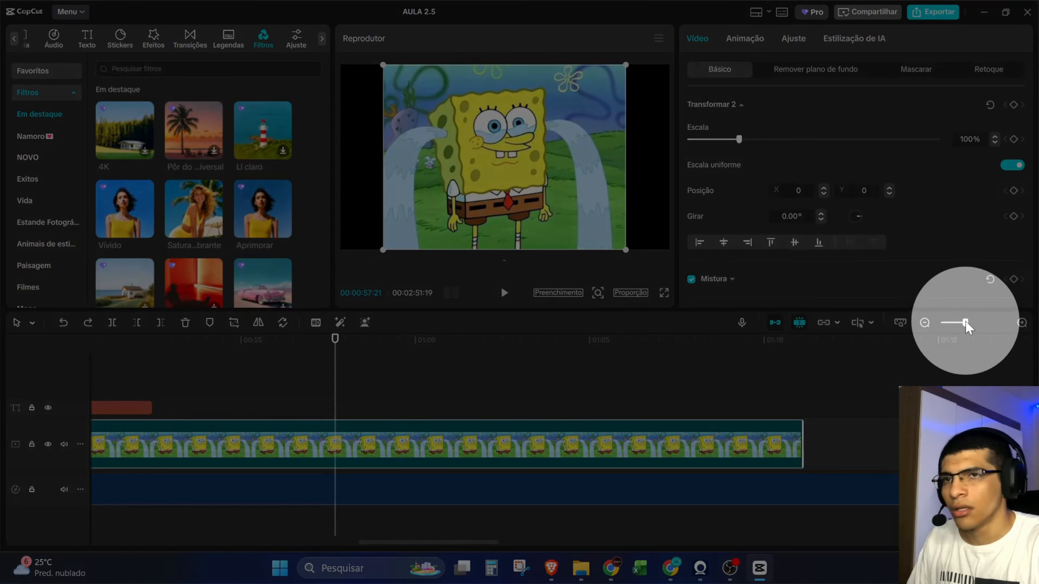
drag(965, 324, 954, 324)
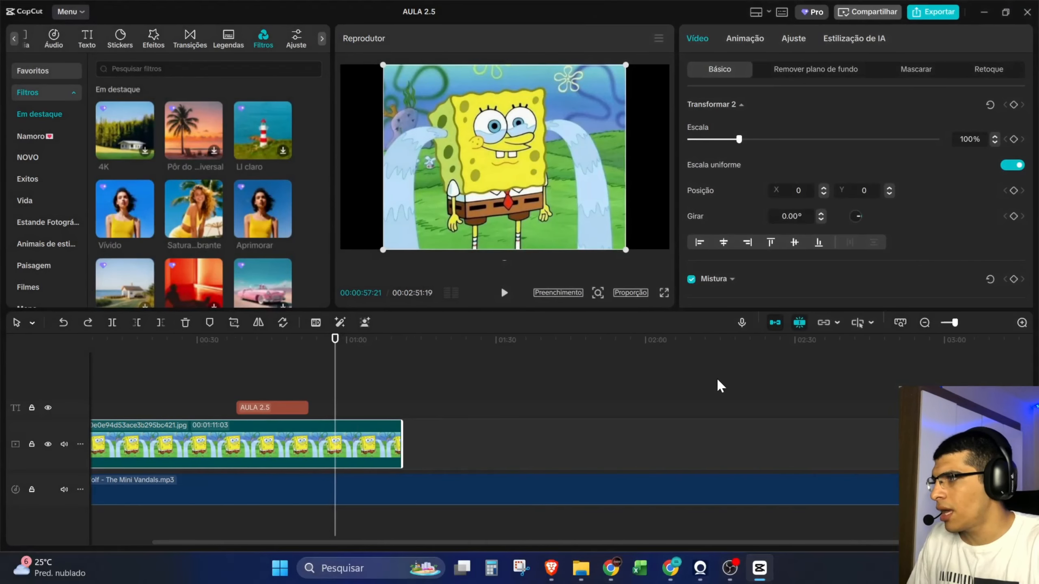
scroll(683, 392, down, 1)
scroll(685, 391, up, 2)
scroll(686, 391, down, 2)
scroll(691, 392, up, 2)
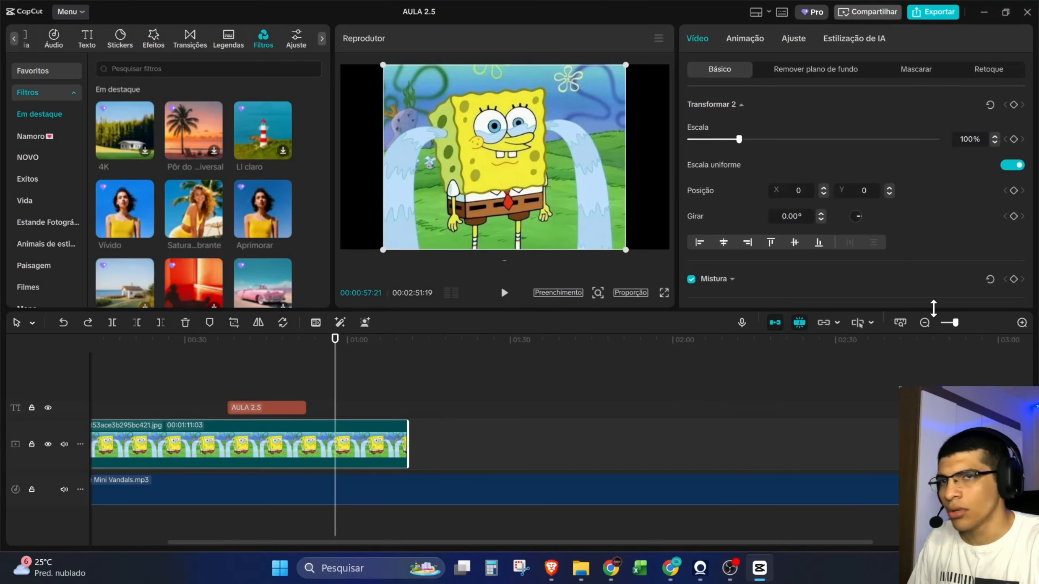
mouse_move(954, 324)
mouse_down()
mouse_move(965, 325)
mouse_move(947, 323)
mouse_up()
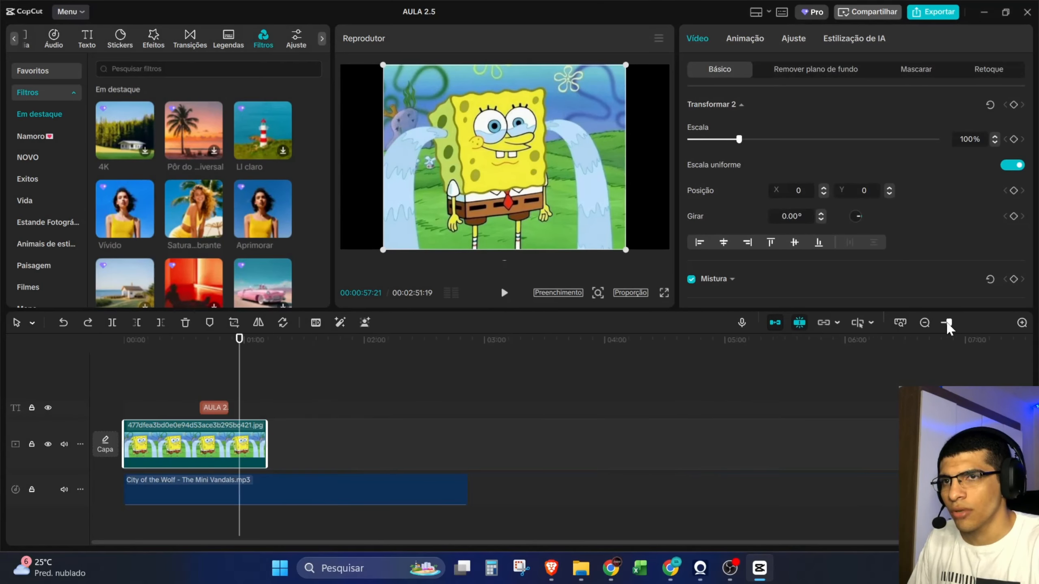
click(902, 323)
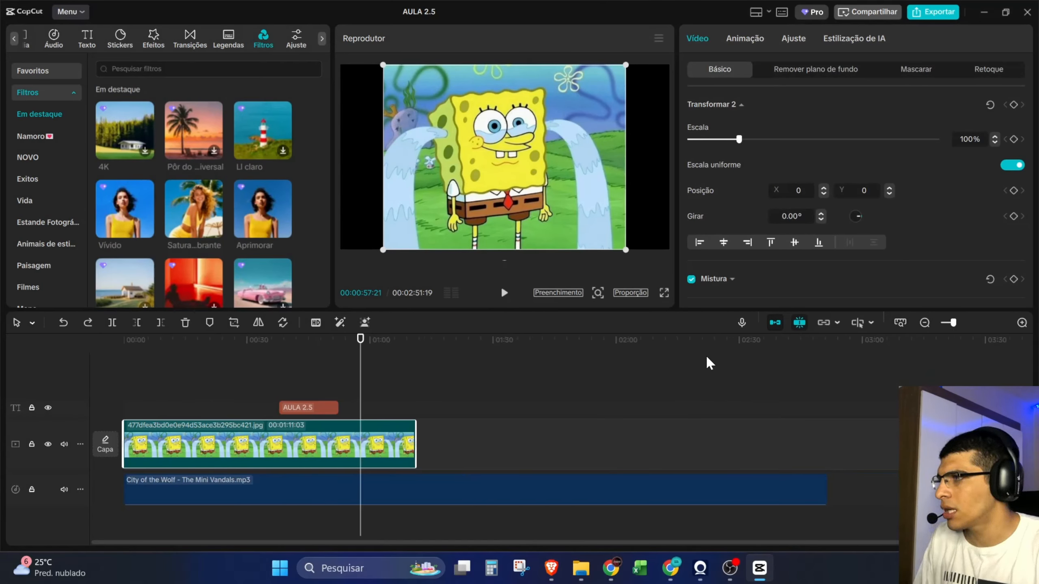